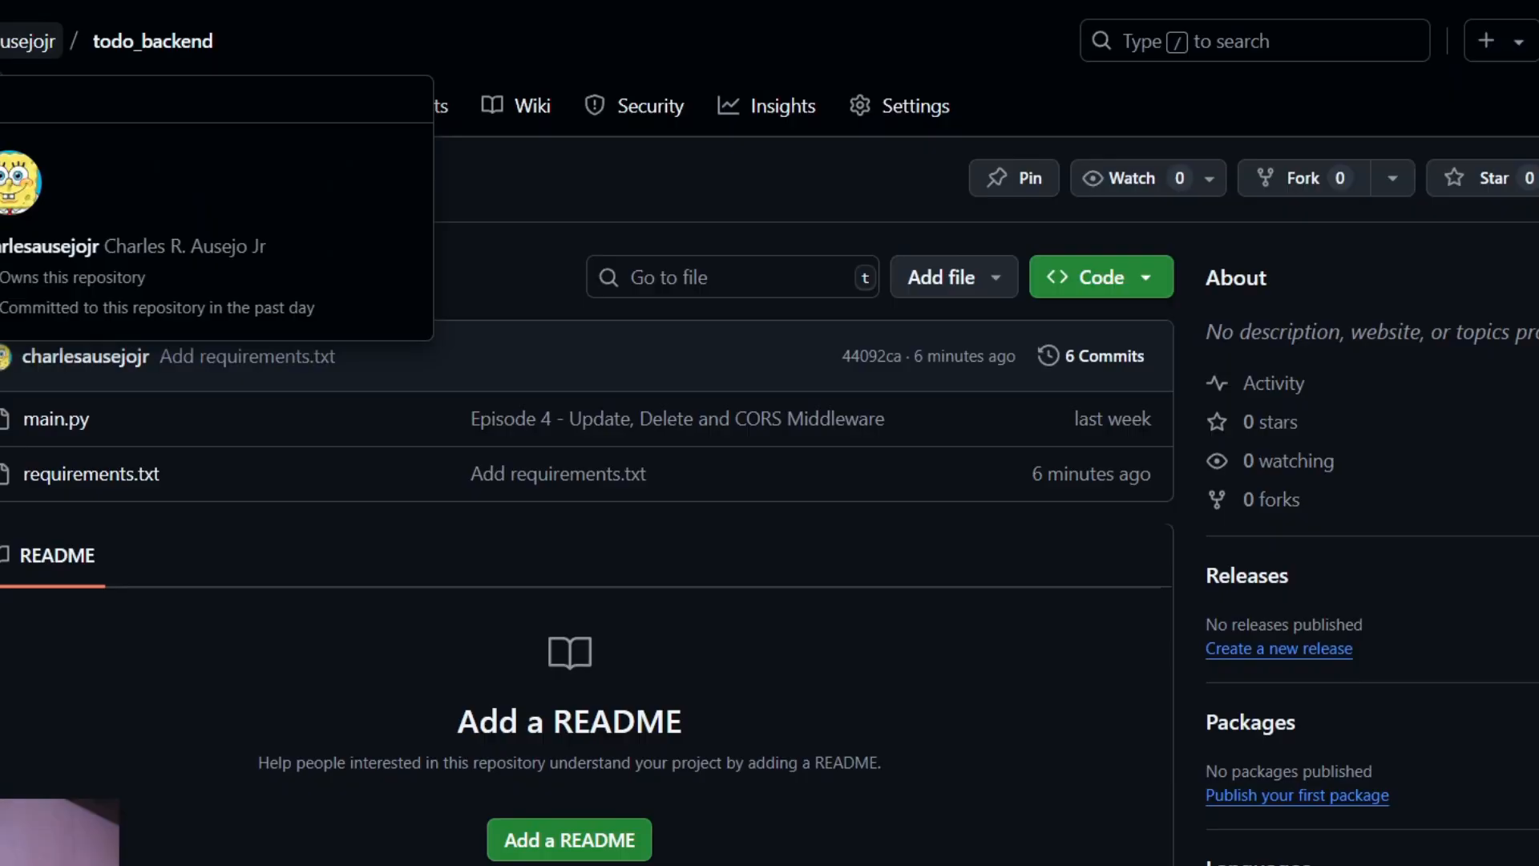
Switch to GitHub and open requirements.txt in the todo_backend repository.
left_click(12, 44)
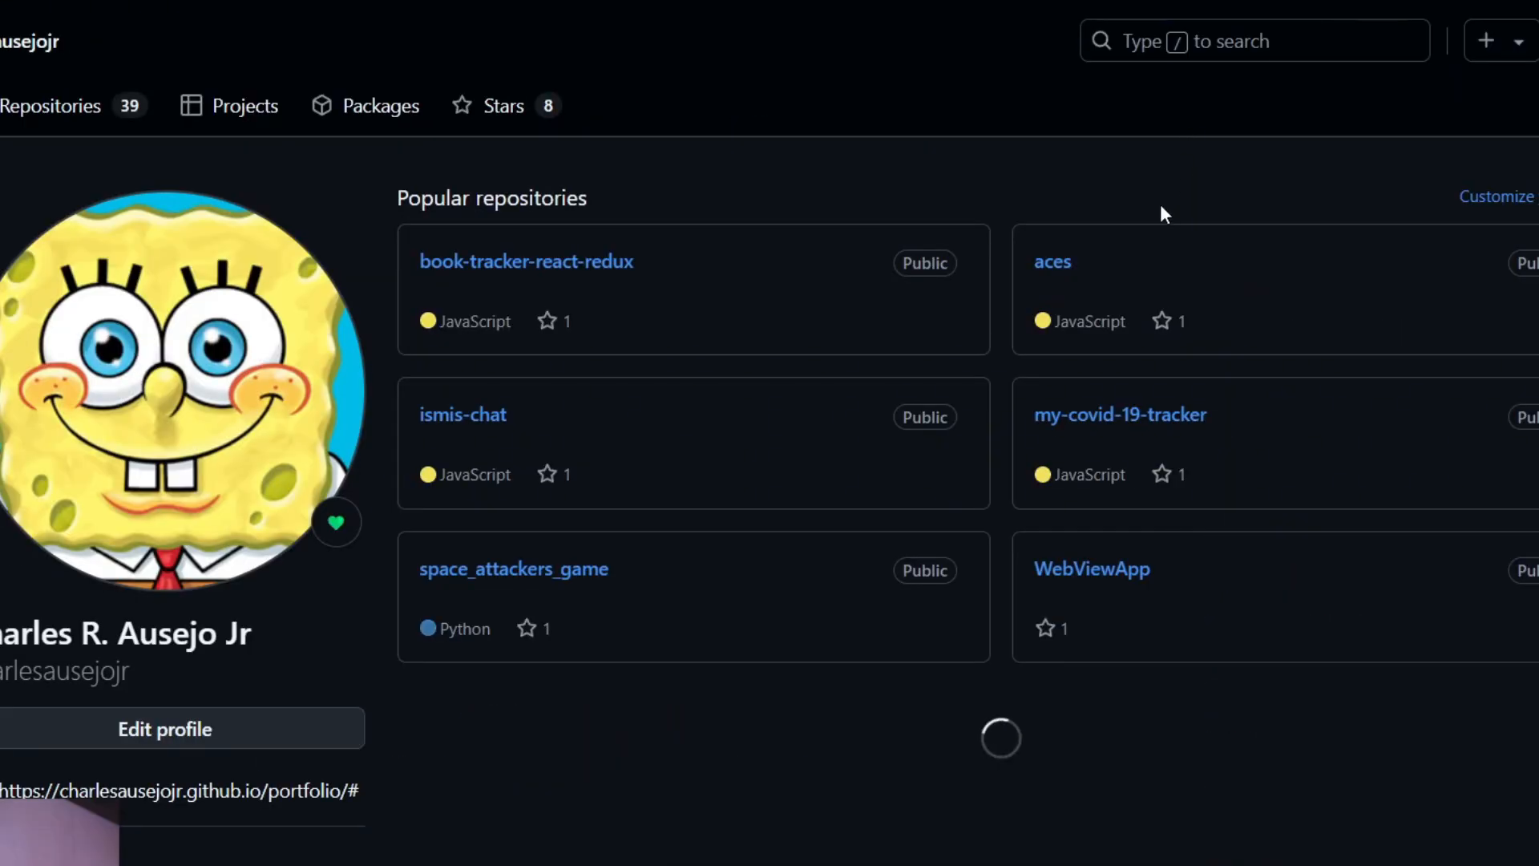
left_click(1476, 53)
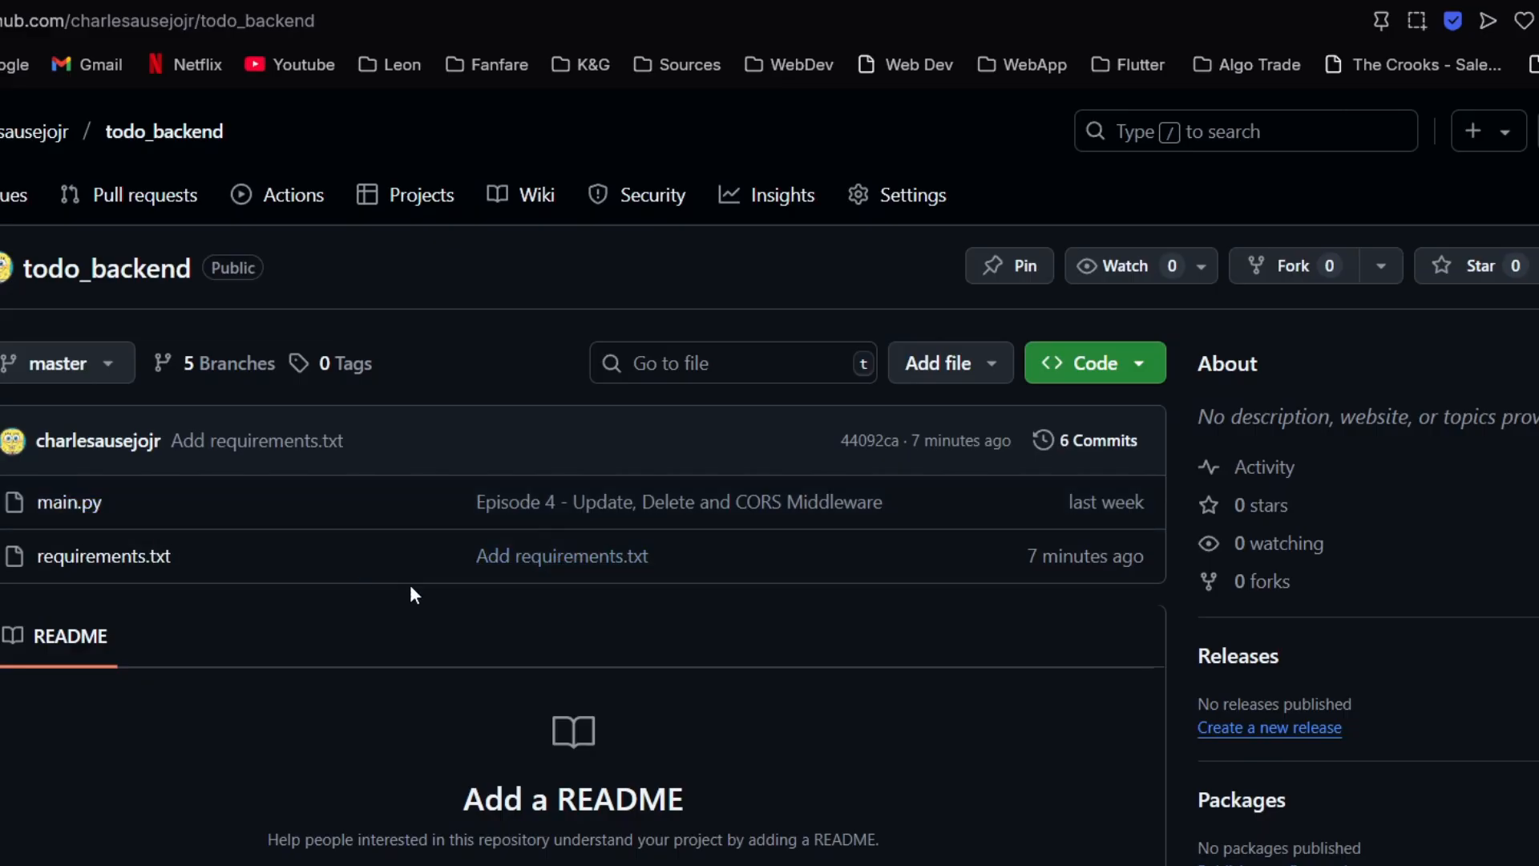
left_click(148, 556)
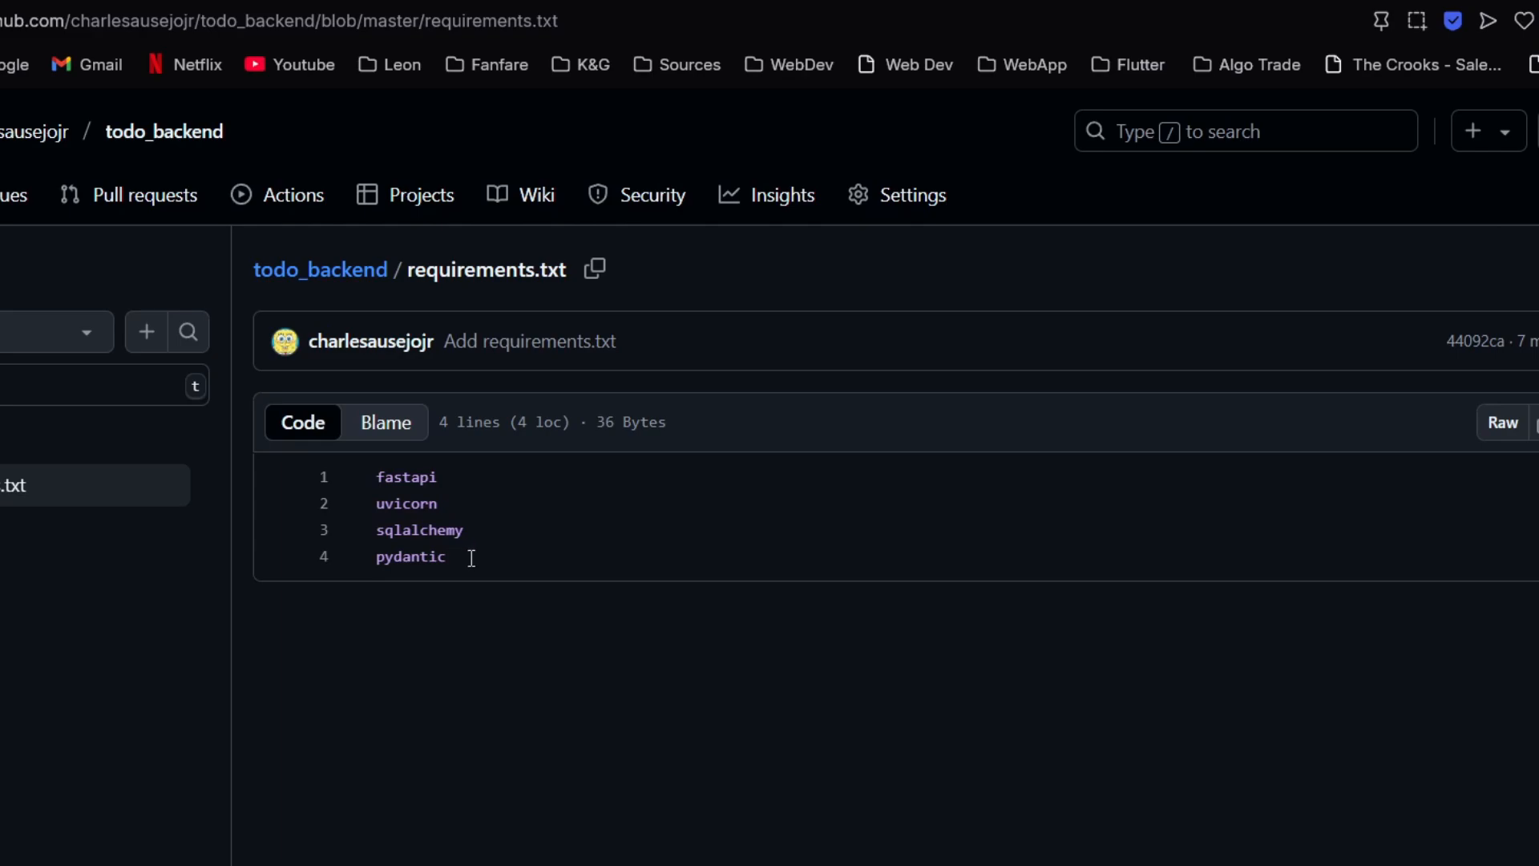
Highlight the fastapi, uvicorn, sqlalchemy and pydantic lines in requirements.txt to review the dependencies.
left_click_drag(472, 558, 377, 475)
left_click(576, 577)
left_click_drag(461, 559, 380, 482)
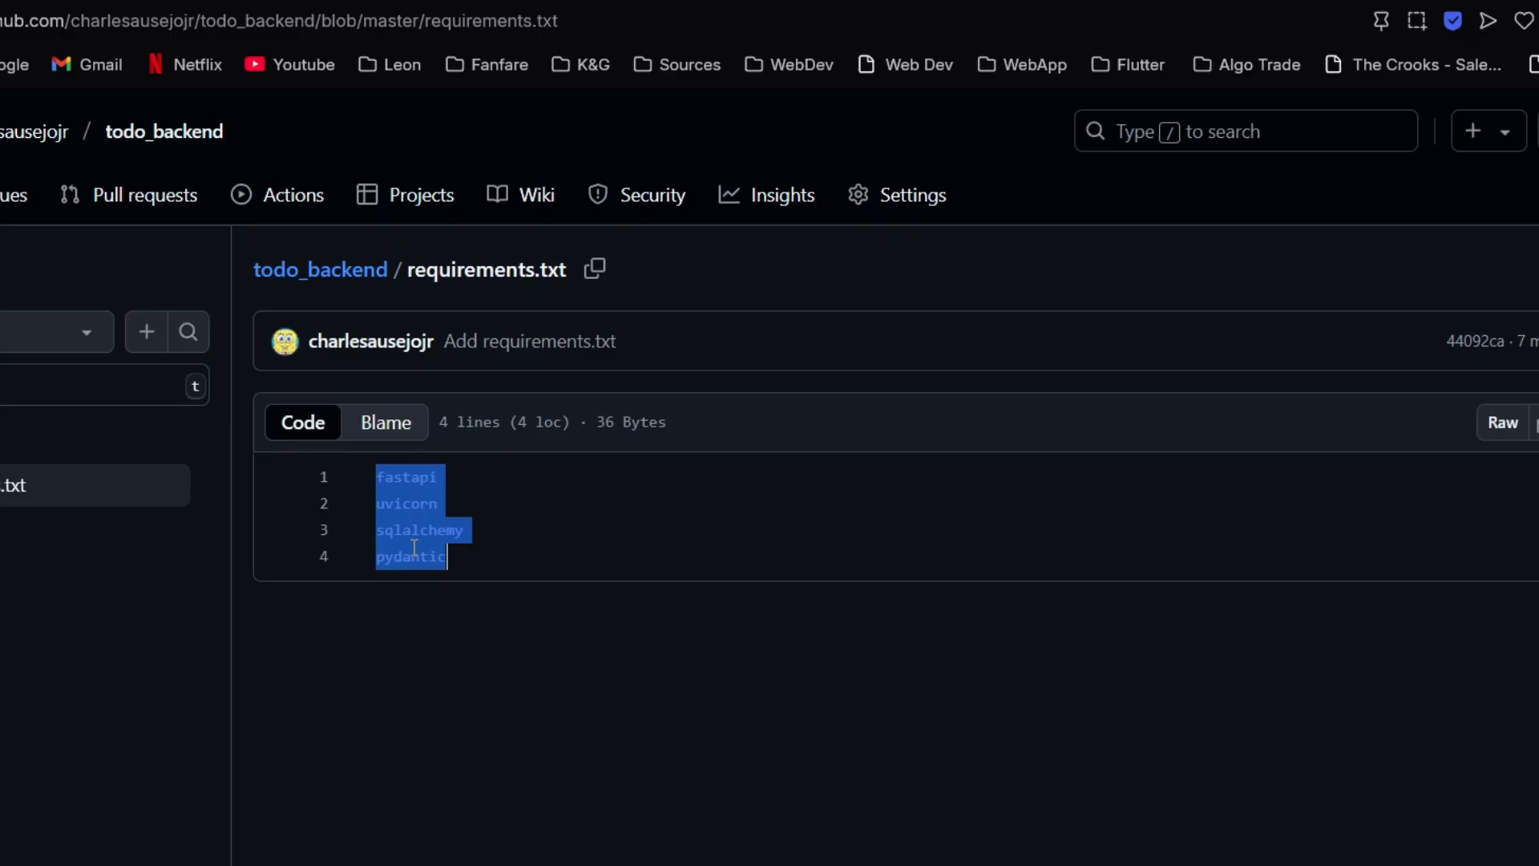
left_click(666, 579)
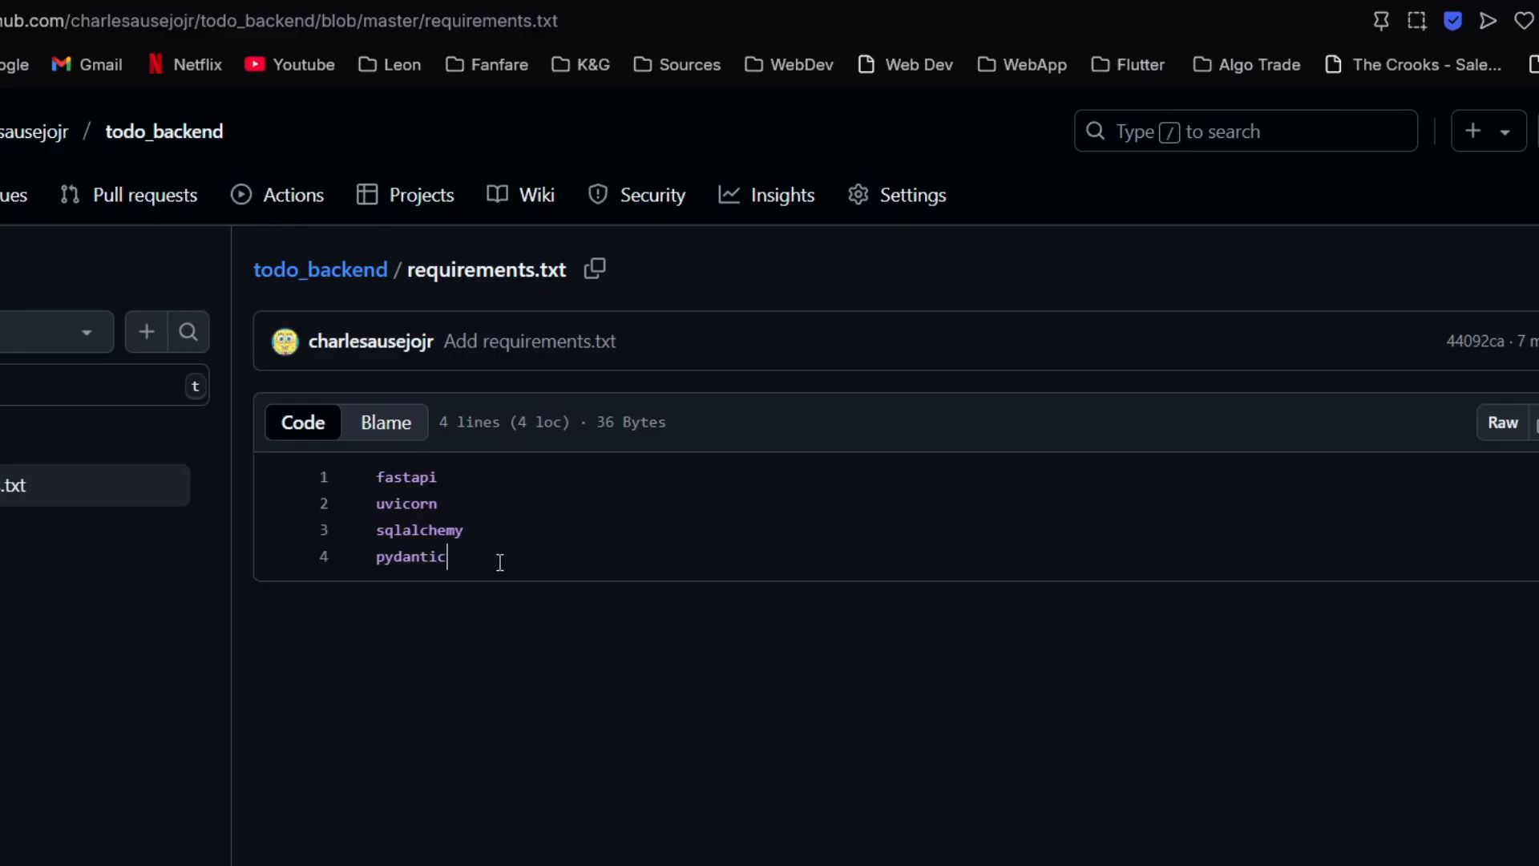
left_click_drag(491, 559, 375, 489)
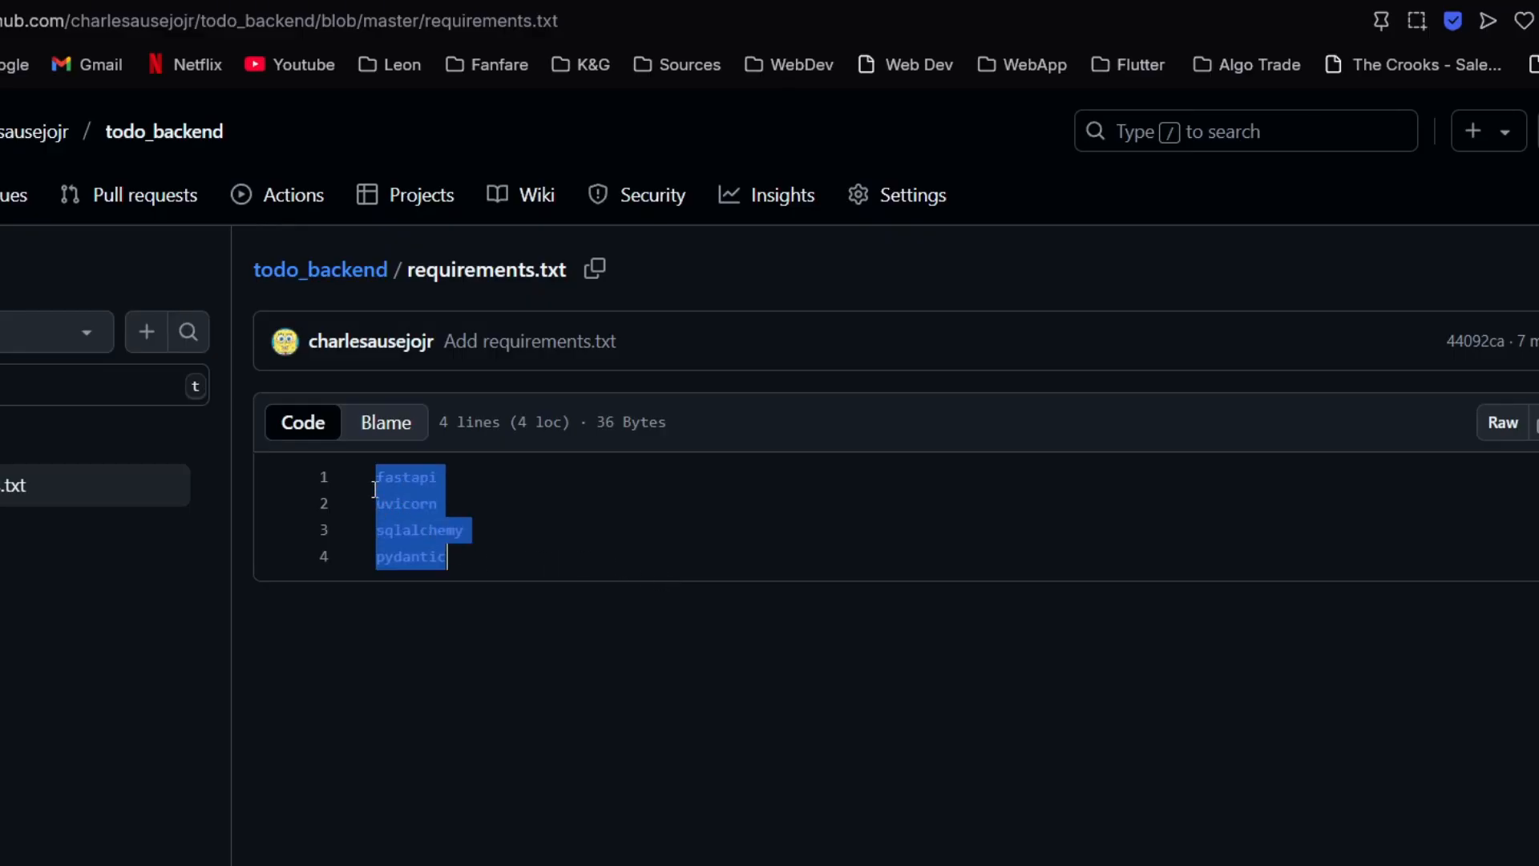
left_click(498, 570)
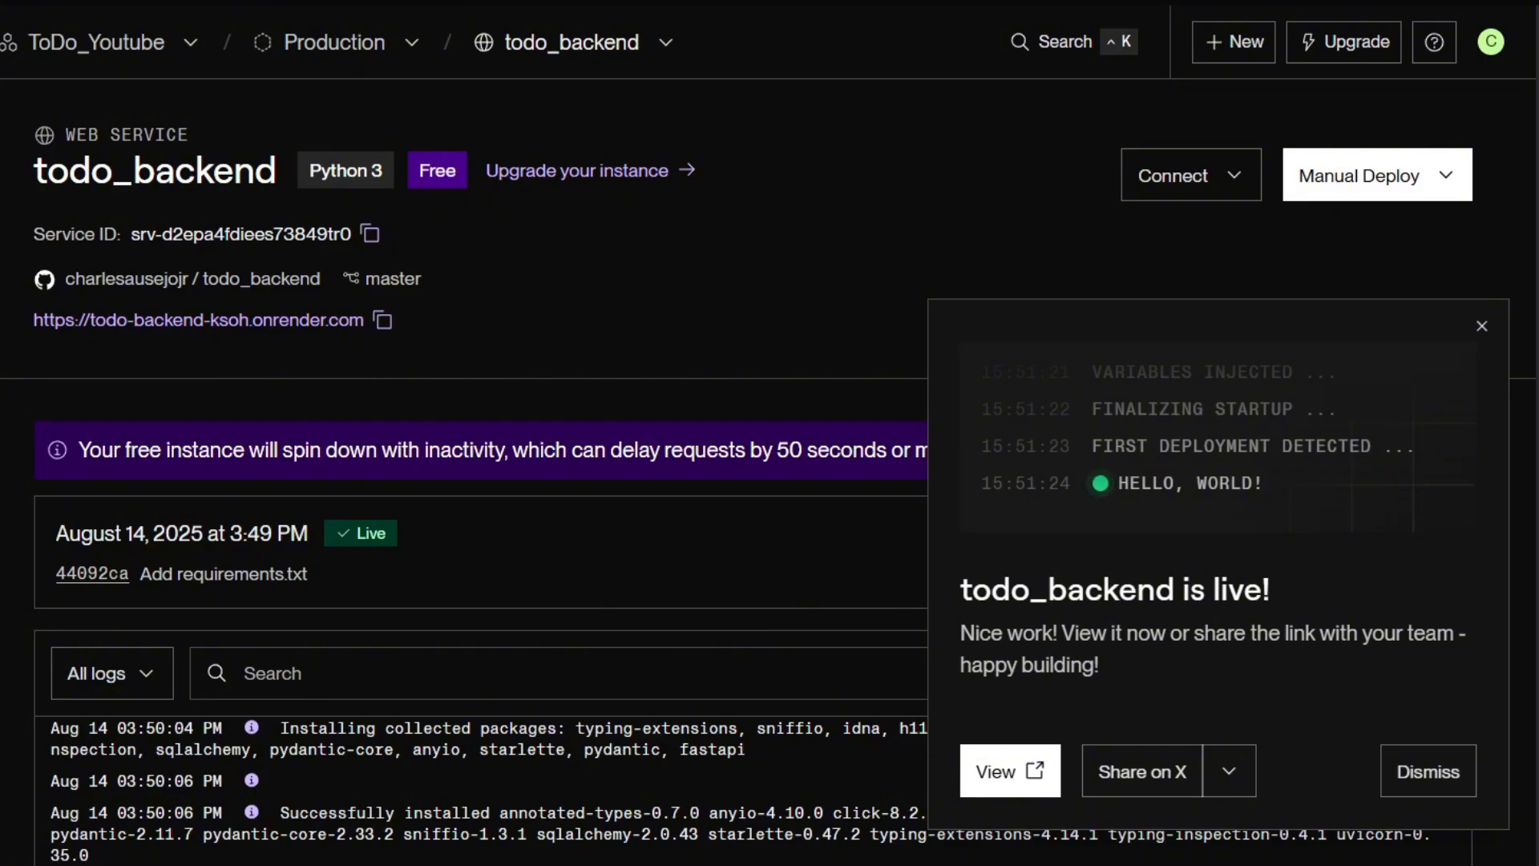
Check the todo_backend deployment log on Render and dismiss the deployment notification.
scroll(855, 464, "down", 5)
scroll(700, 300, "up", 10)
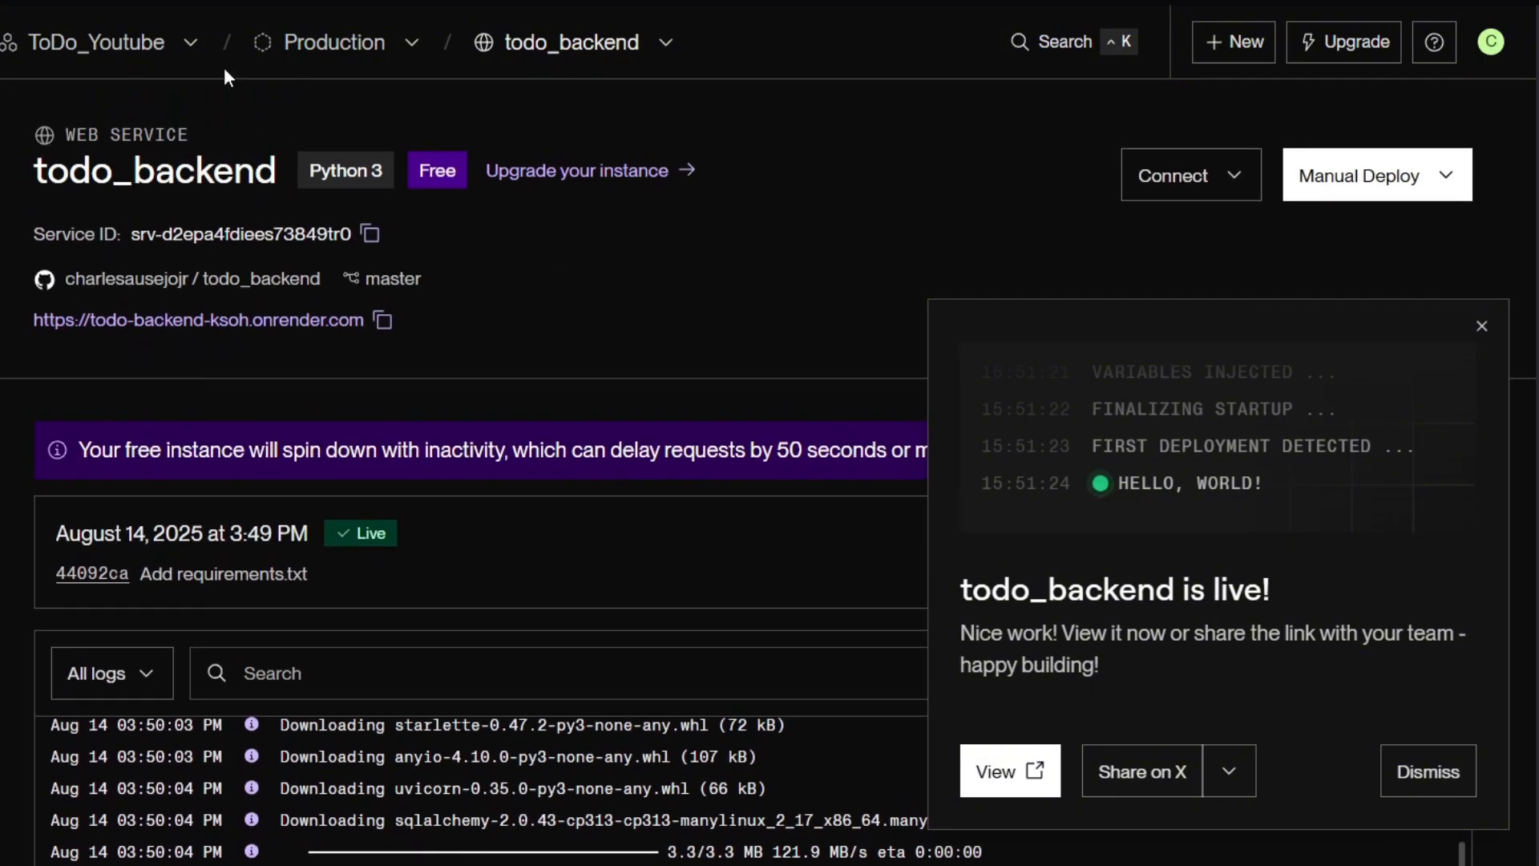
left_click(1481, 326)
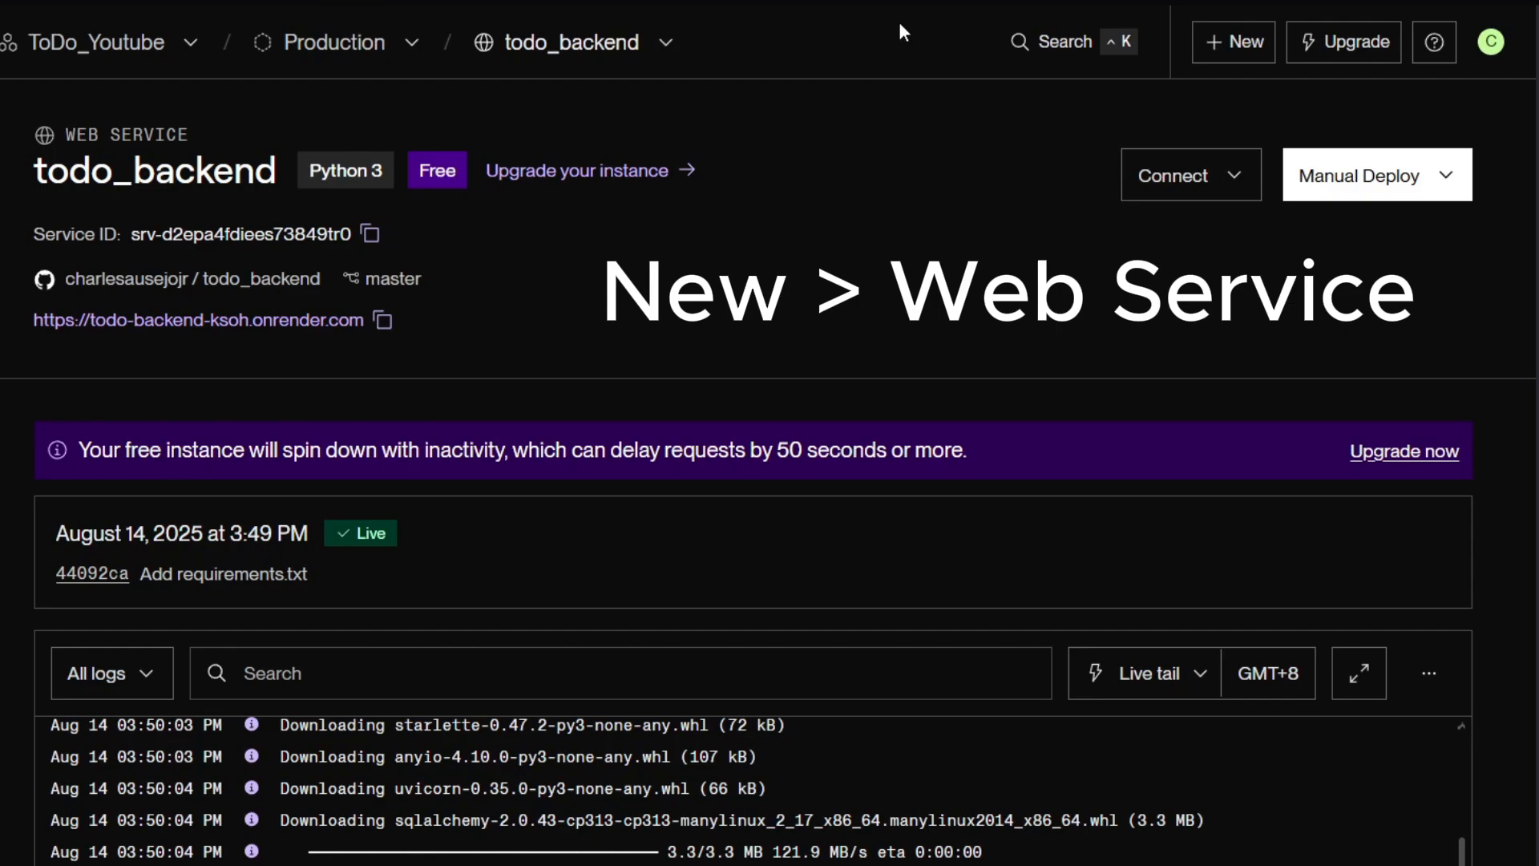
Start a new web service on Render with a public Git repository as its source.
left_click(1232, 54)
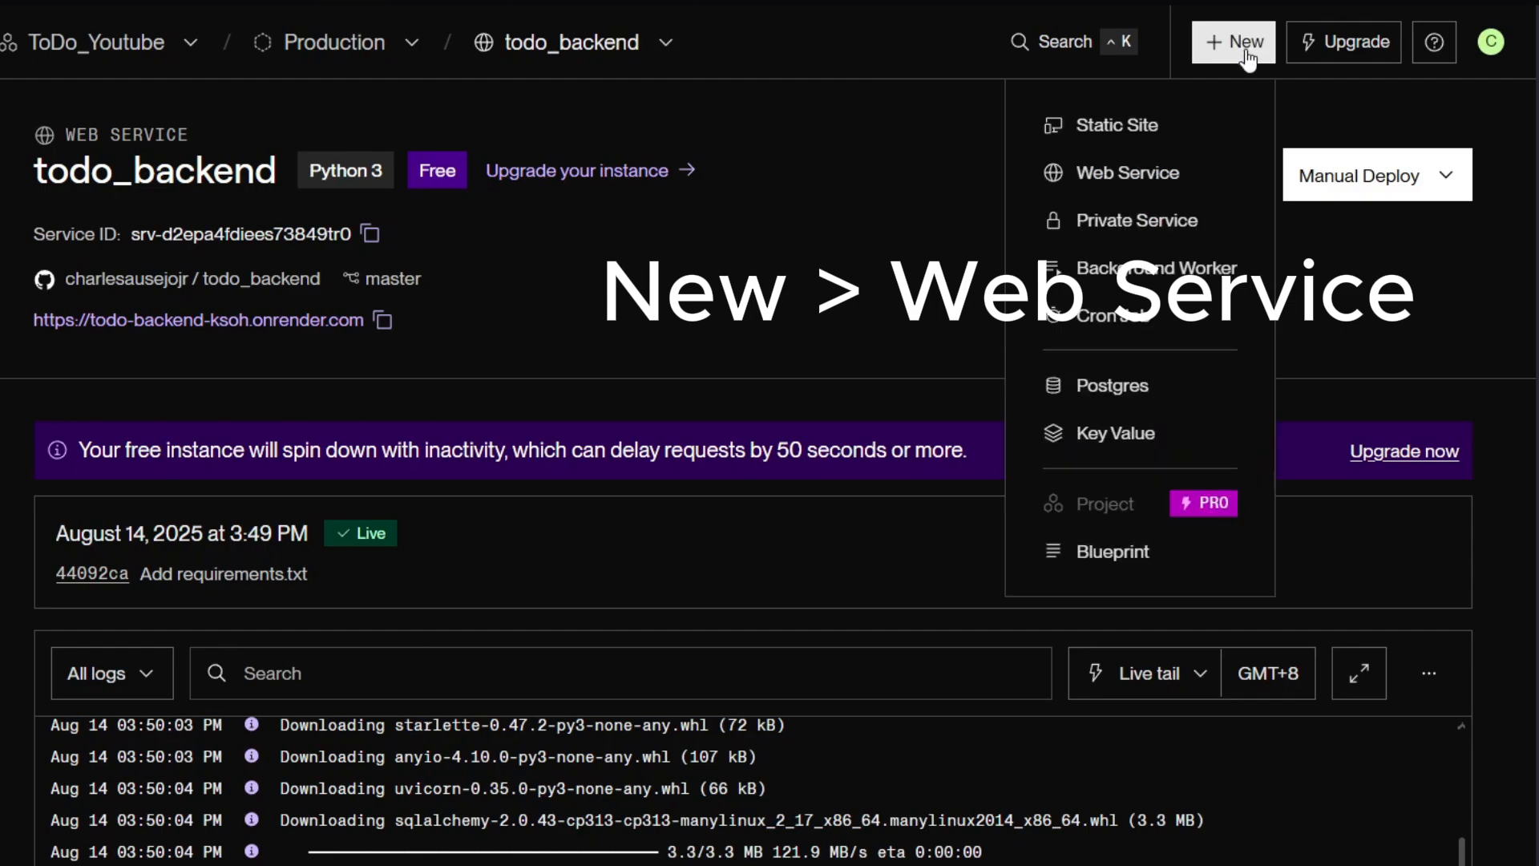
left_click(1143, 186)
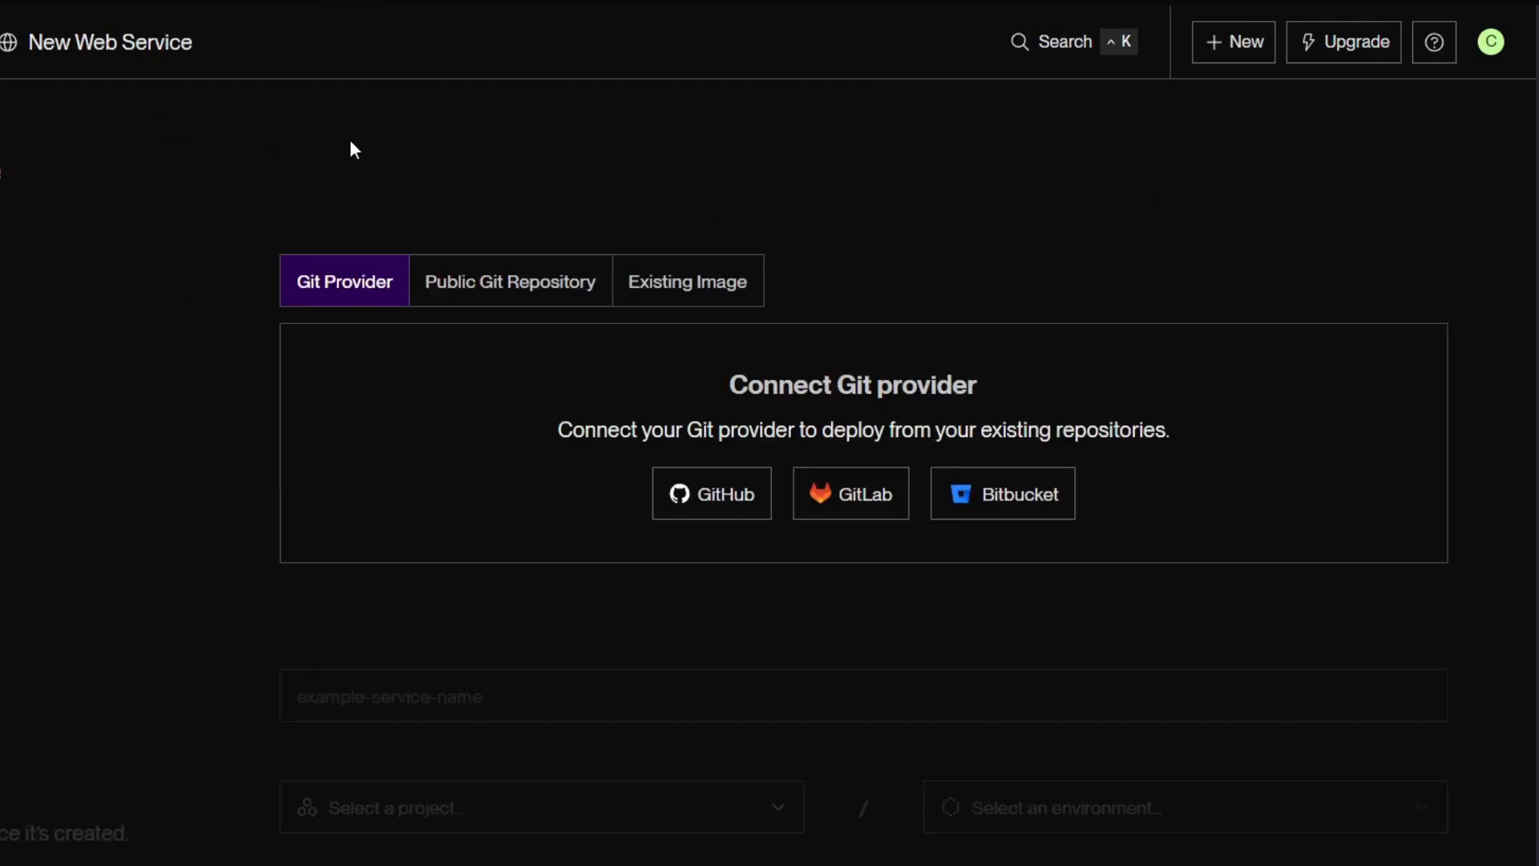
left_click(438, 297)
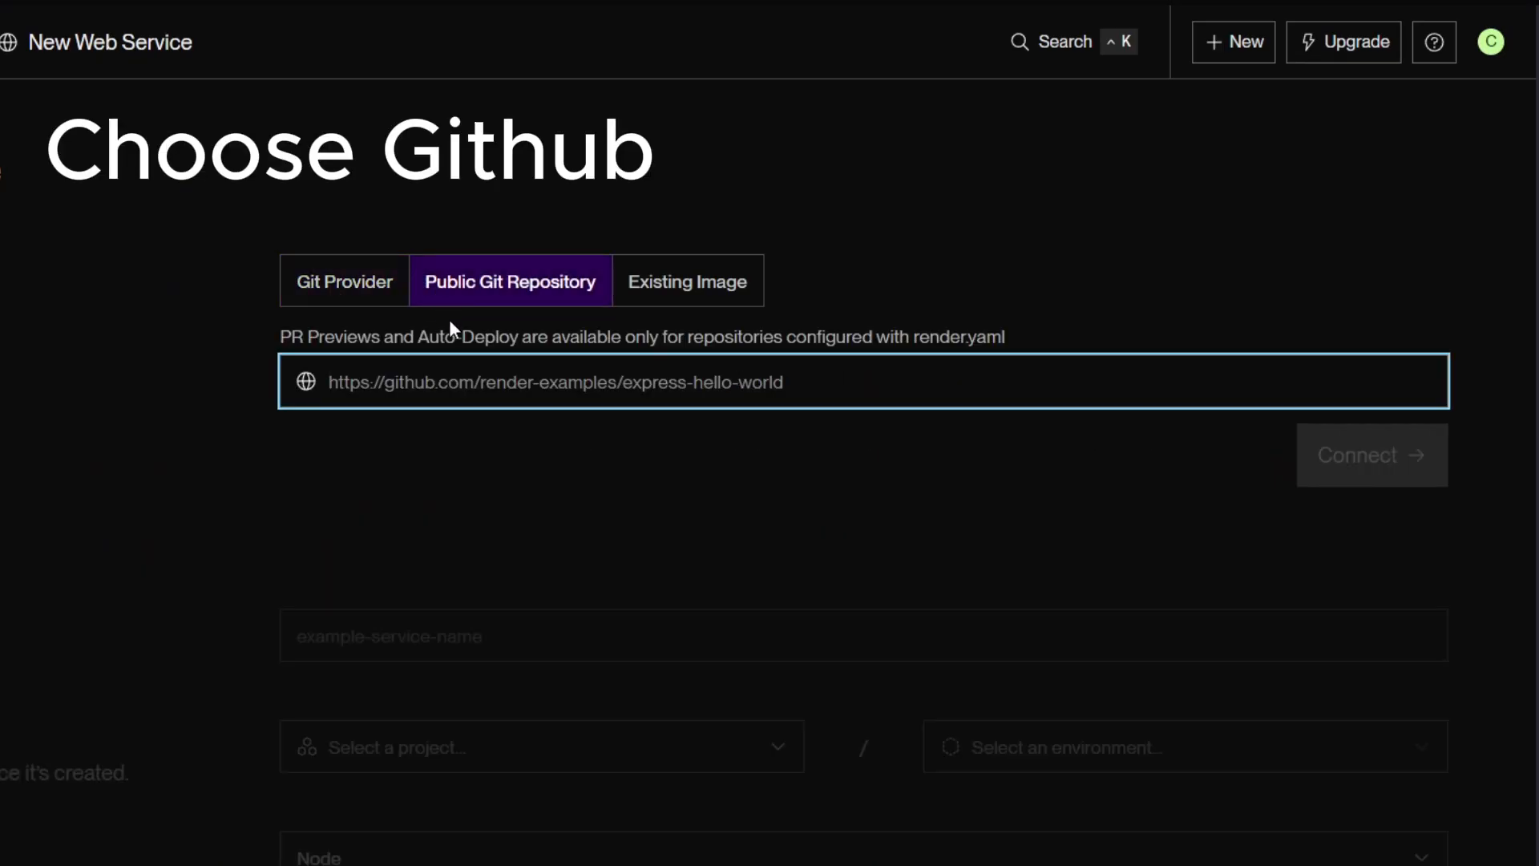
left_click(467, 373)
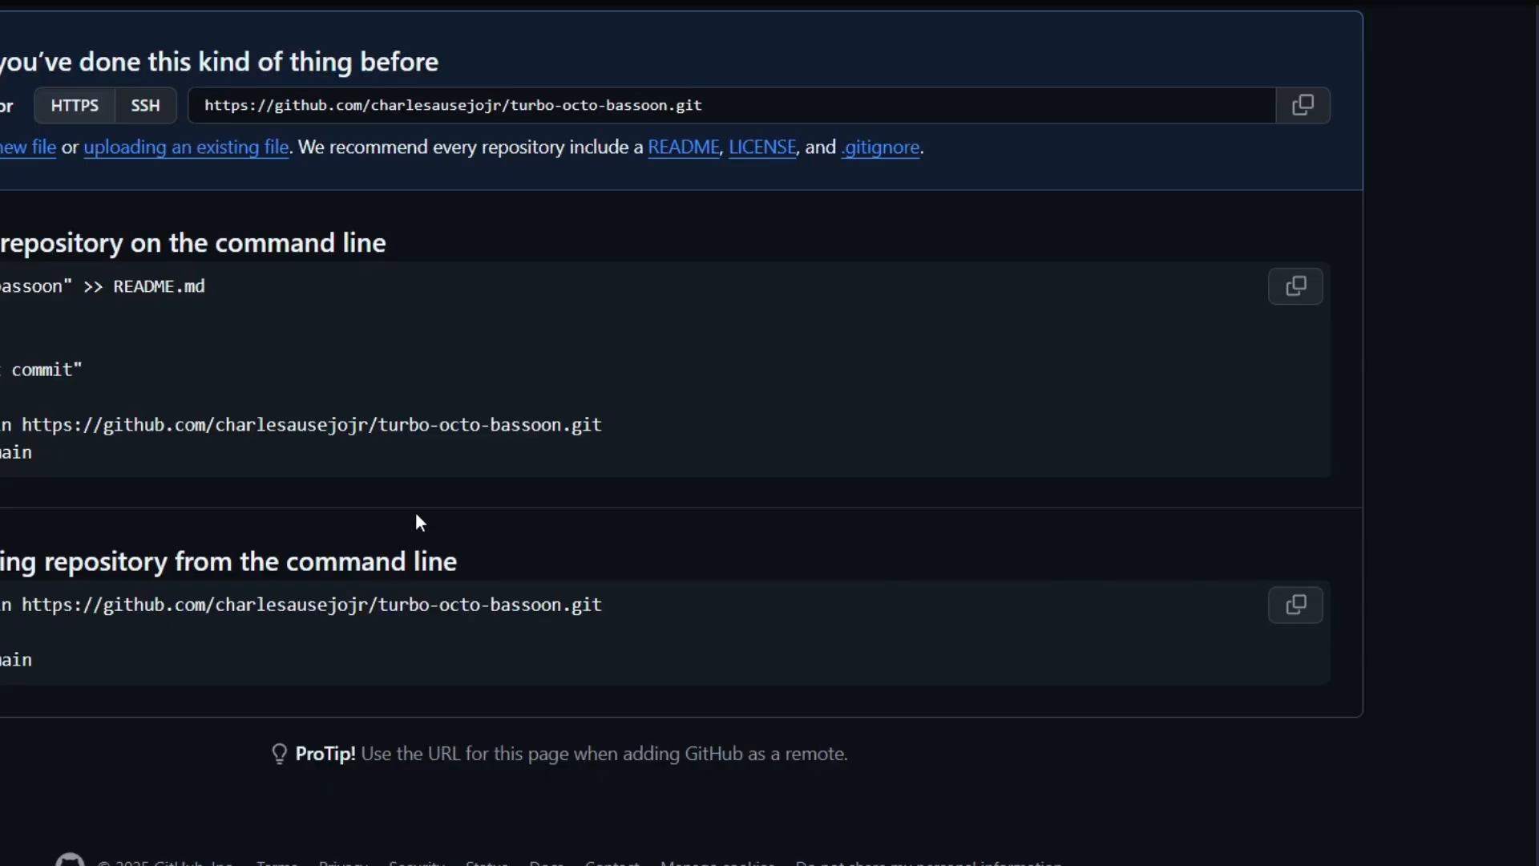
Get the HTTPS URL of the turbo-octo-bassoon repository from GitHub and connect it to the new web service.
scroll(552, 469, "up", 5)
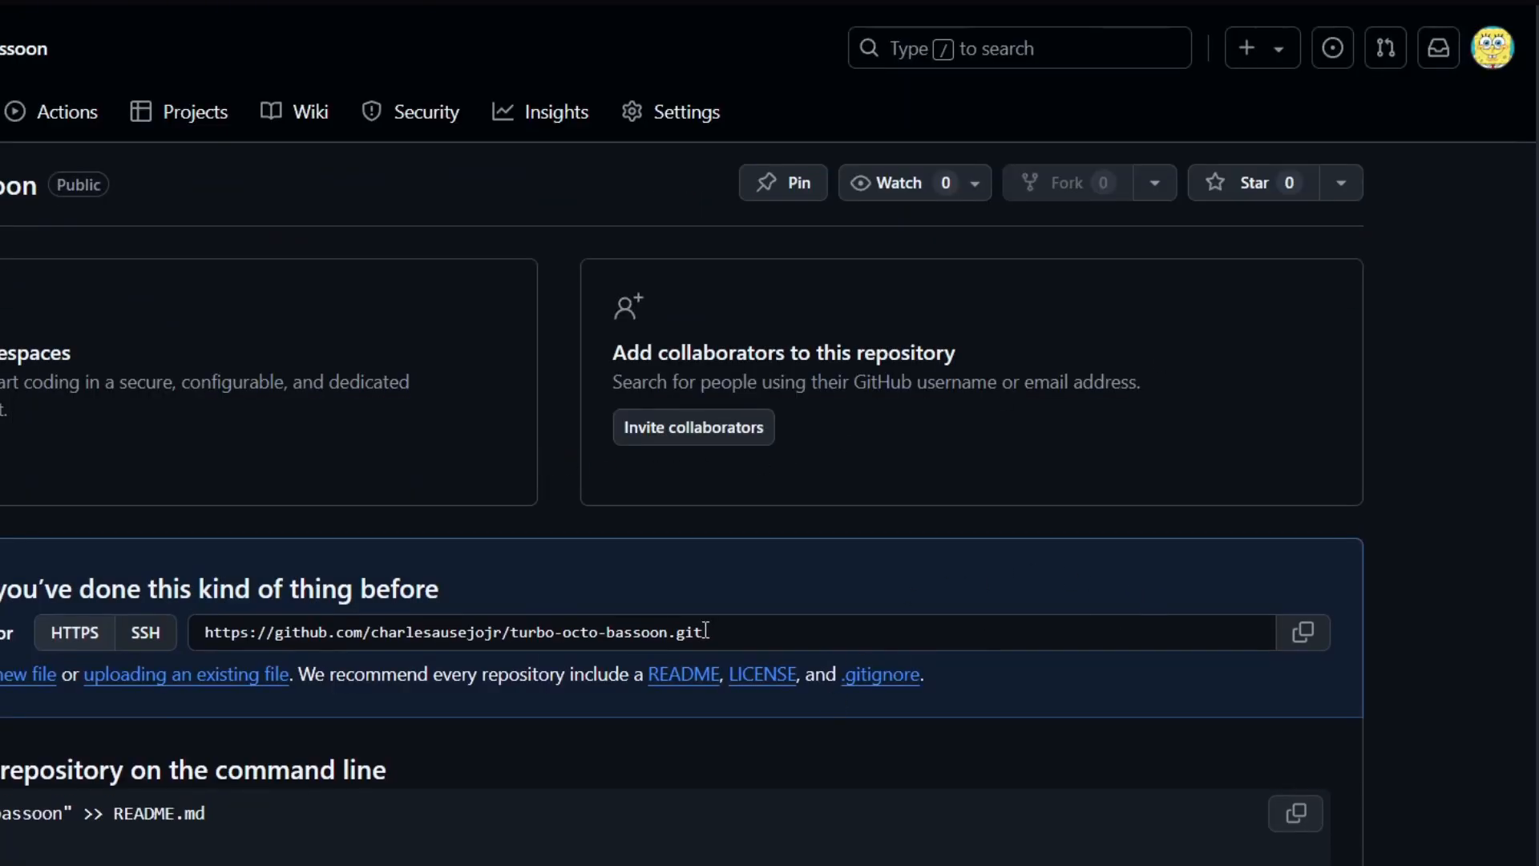
mouse_move(703, 632)
left_mouse_down()
mouse_move(206, 628)
mouse_move(203, 616)
left_mouse_up()
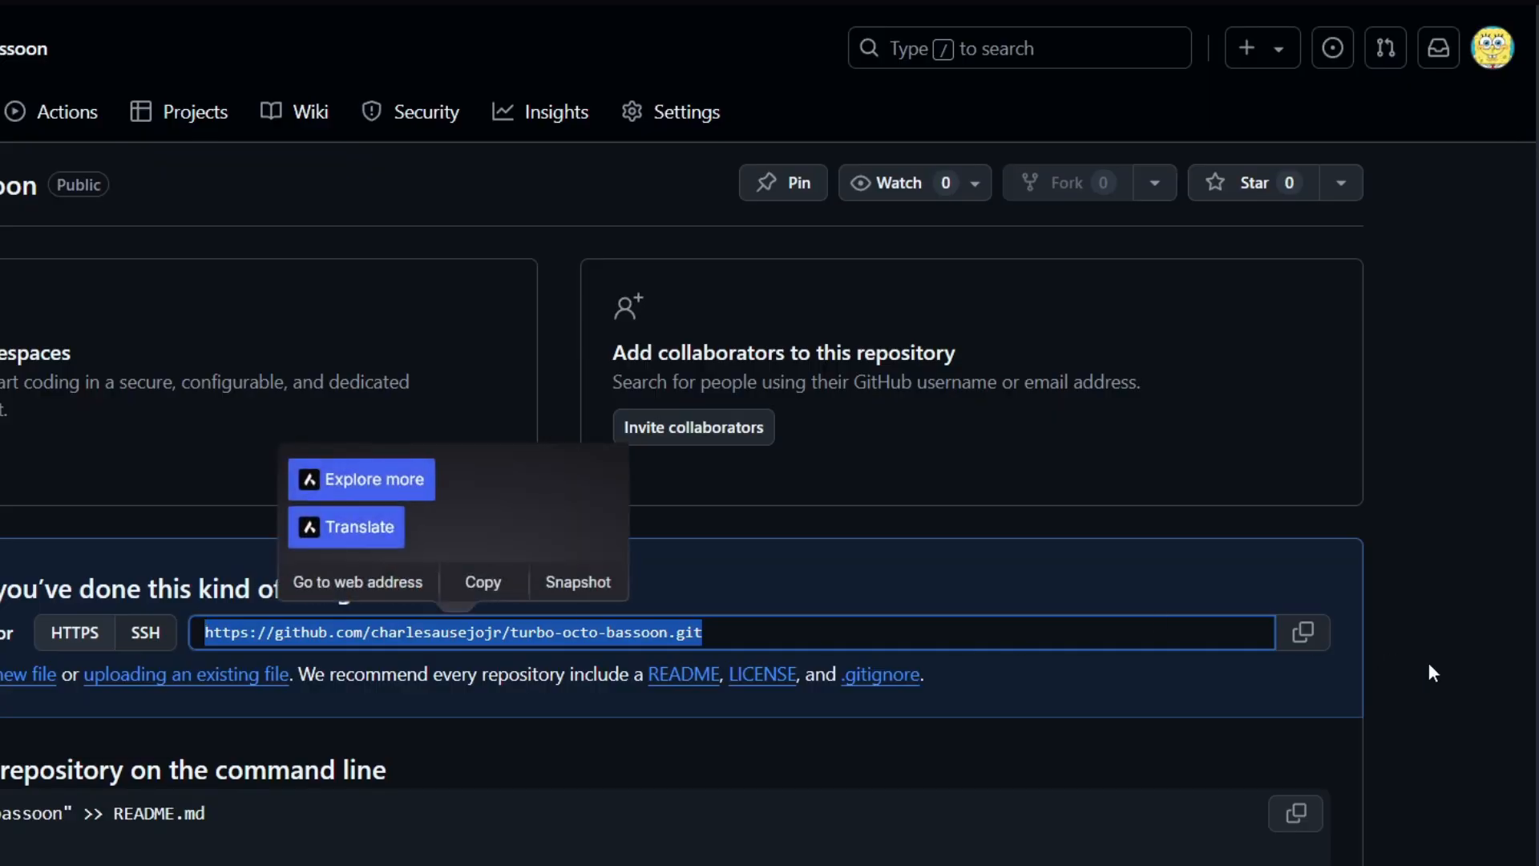
left_click(1334, 650)
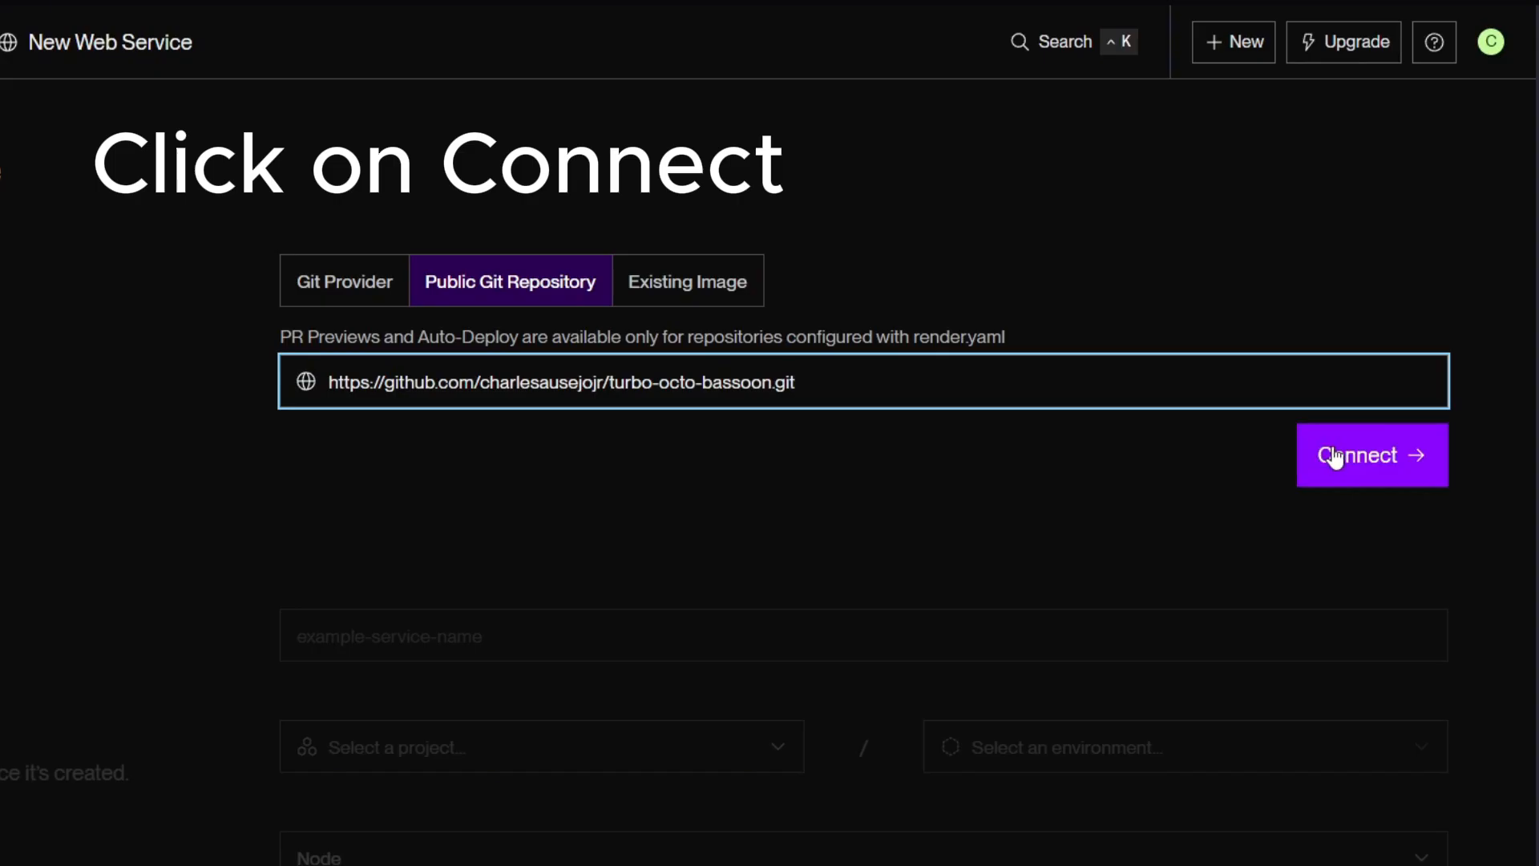
left_click(1334, 455)
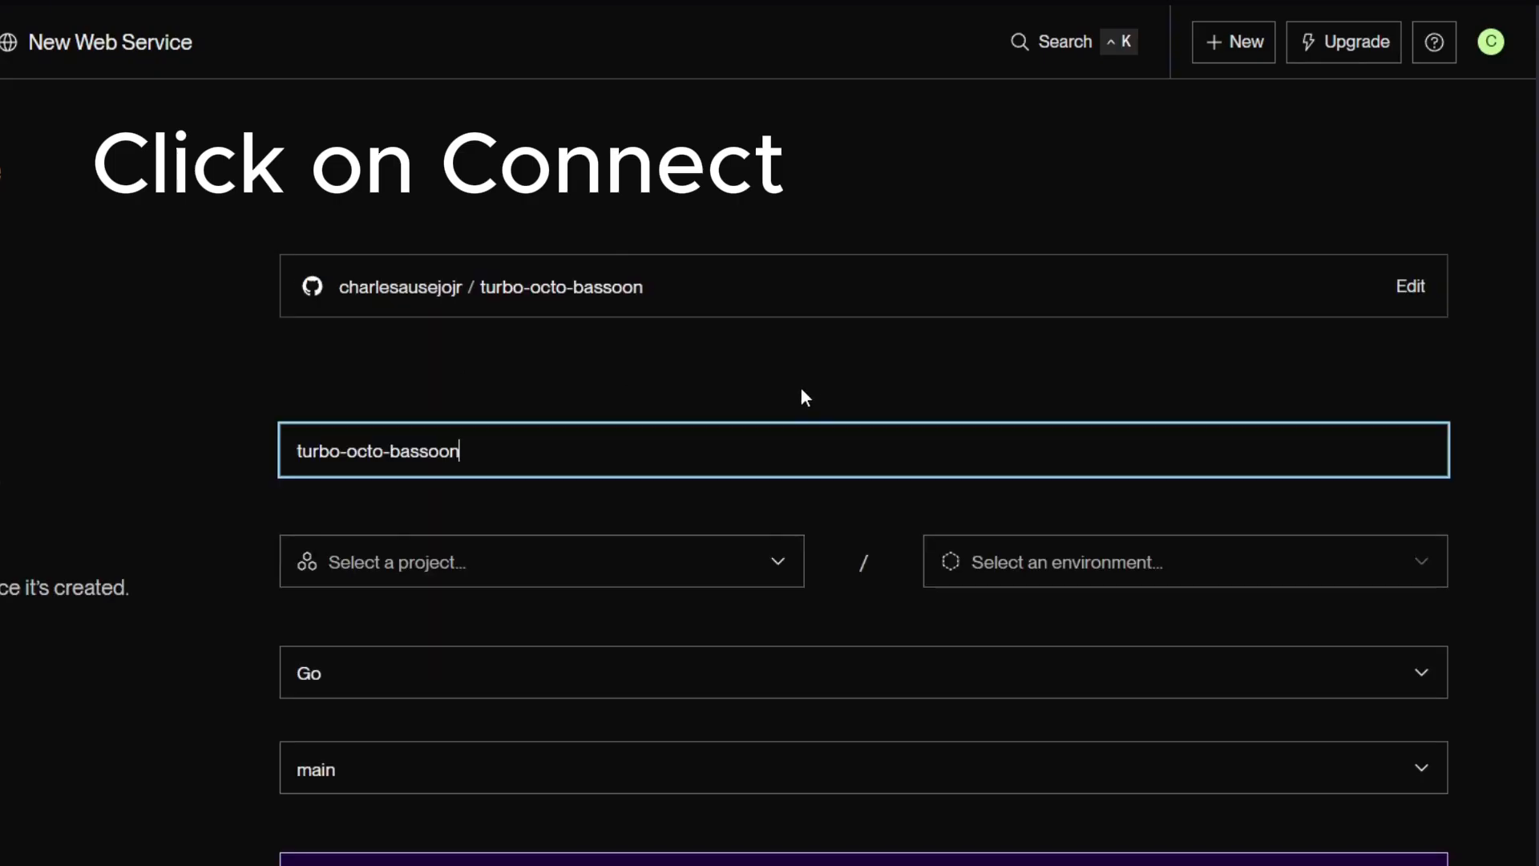
Check which projects the new service could be assigned to, without choosing one.
scroll(802, 393, "down", 2)
left_click(493, 388)
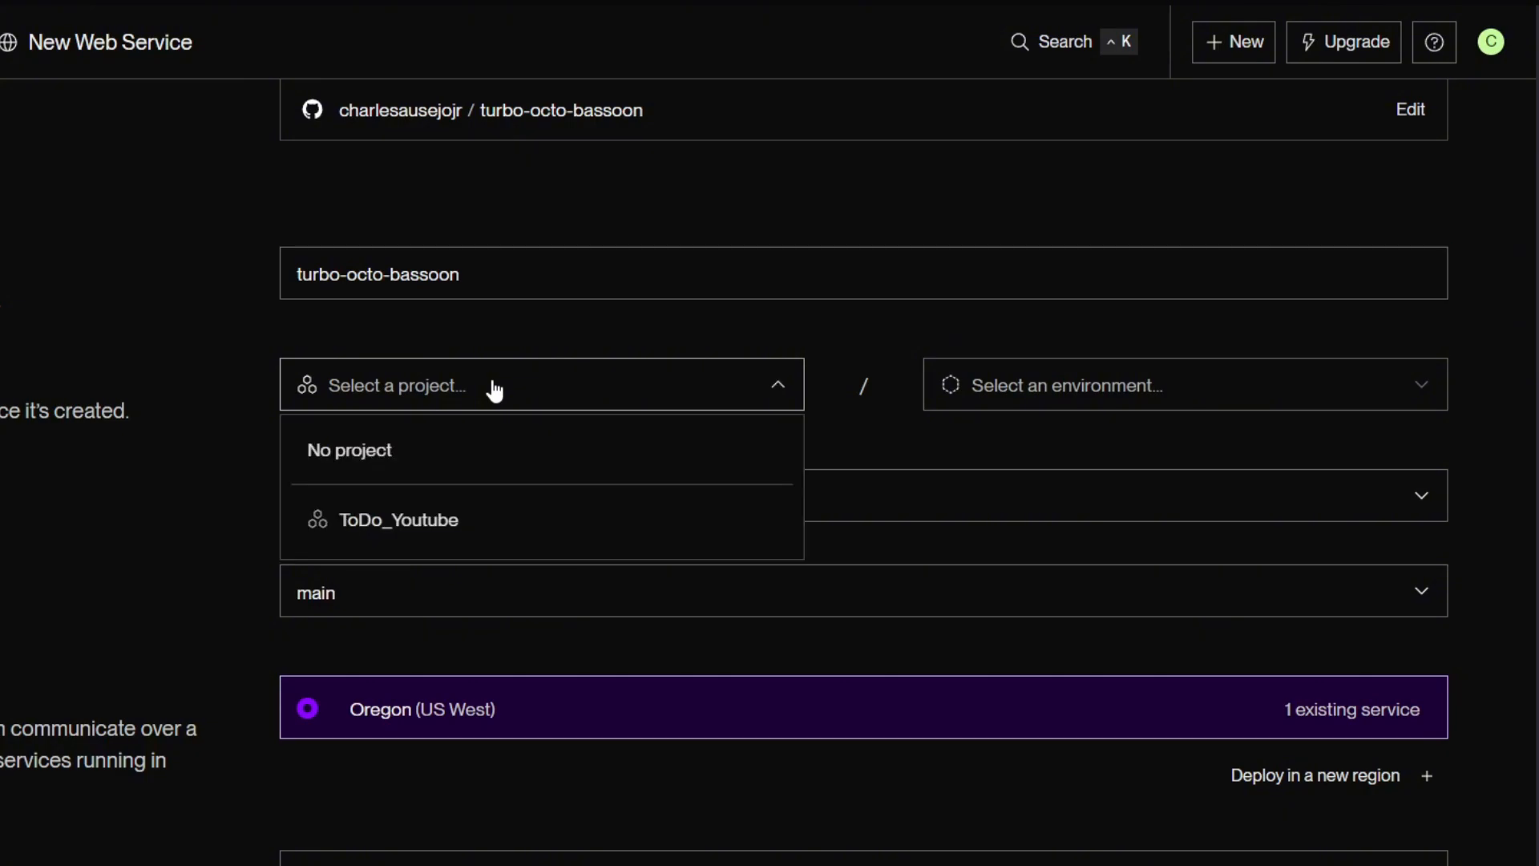
left_click(493, 391)
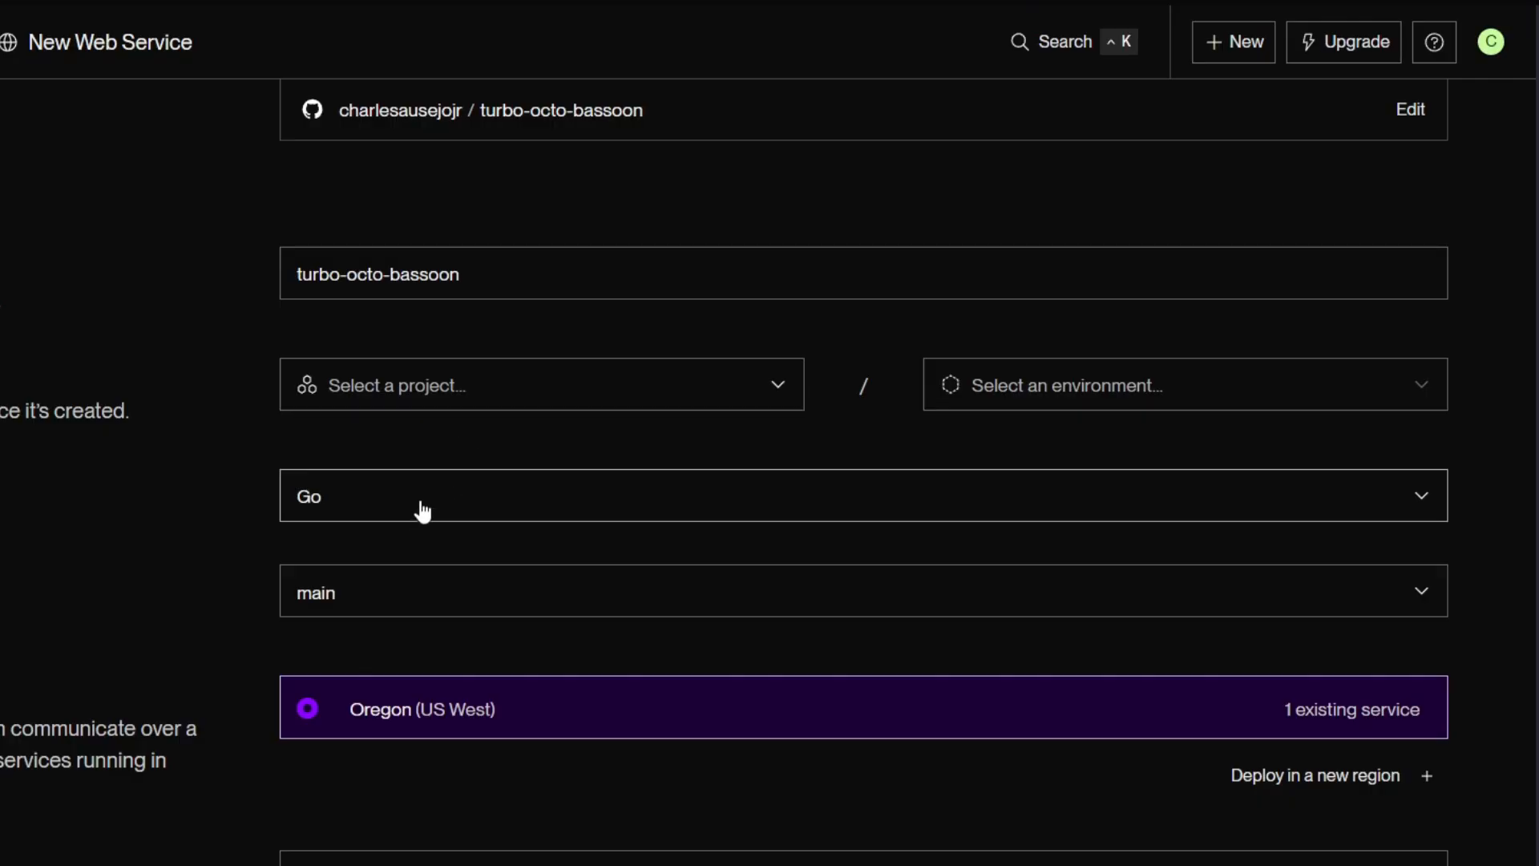
Set the service's language to Python 3 and its branch to master.
scroll(531, 462, "up", 1)
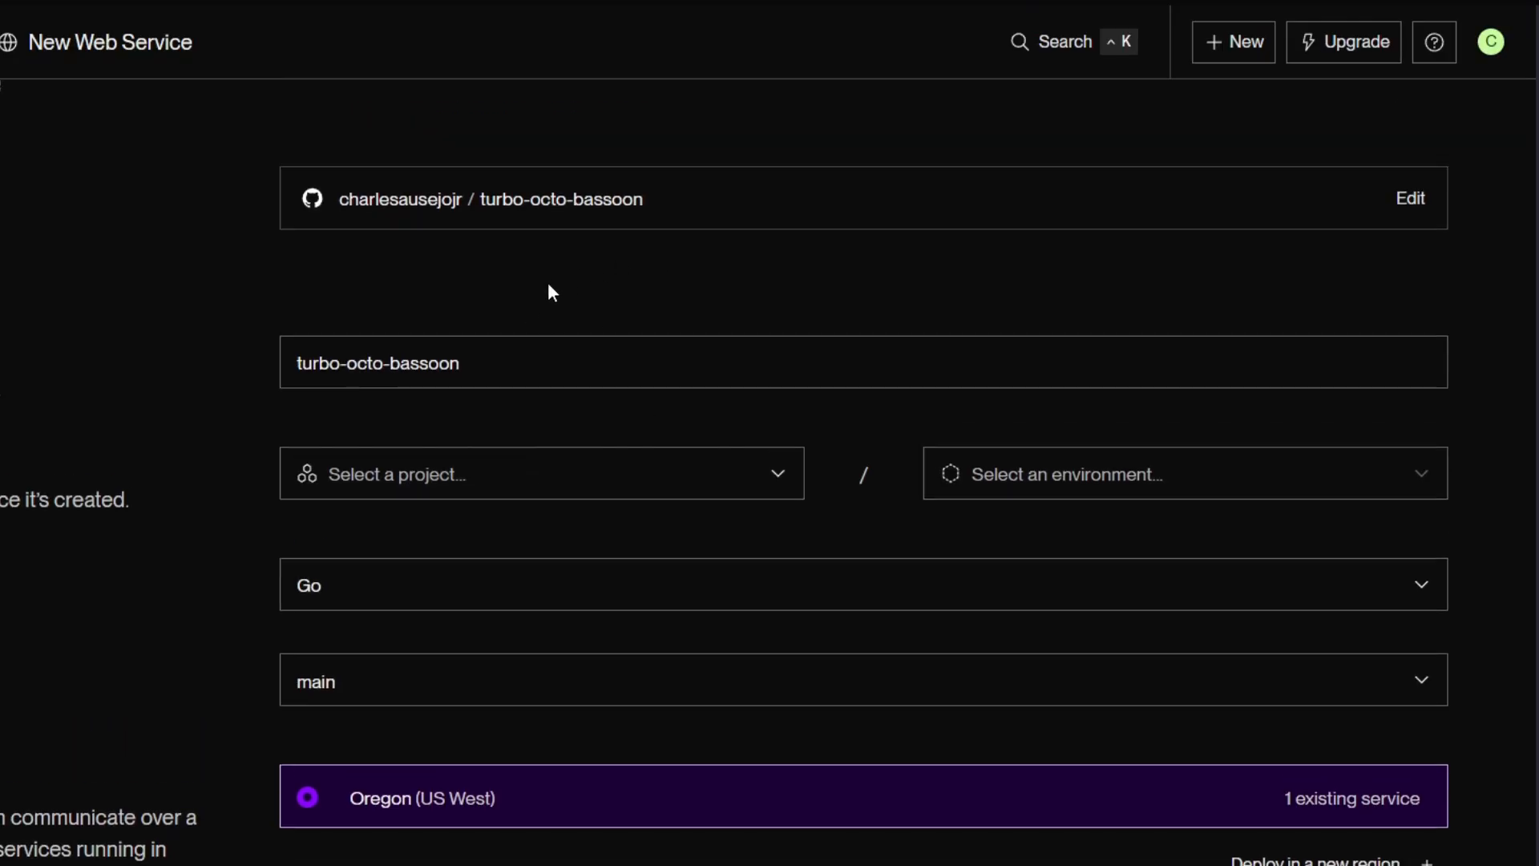
scroll(552, 293, "down", 1)
left_click(457, 490)
left_click(449, 517)
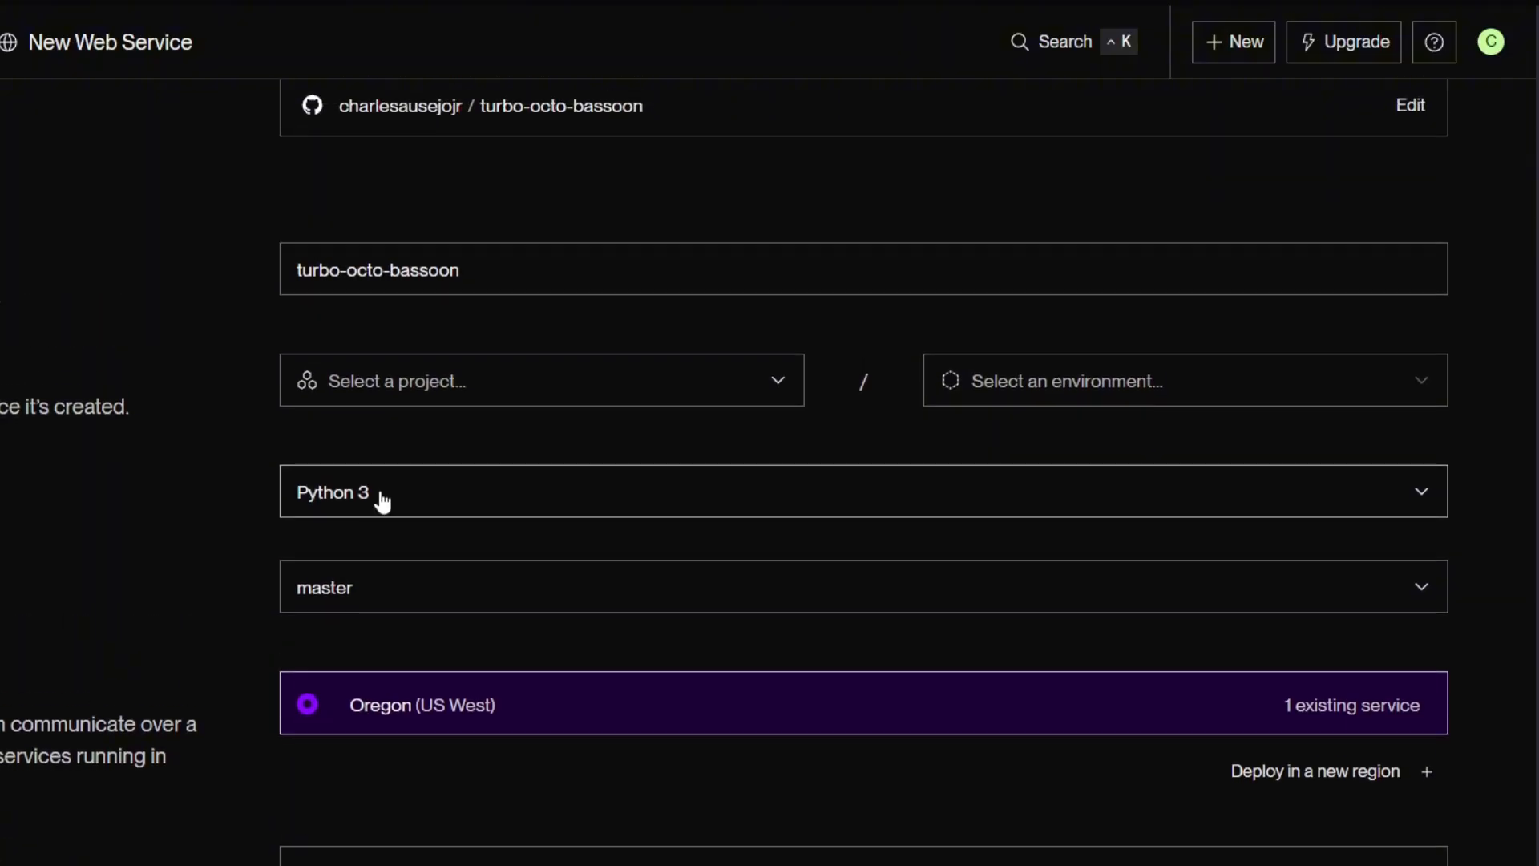
Examine the service's name, region, root directory and build command settings.
scroll(269, 407, "down", 2)
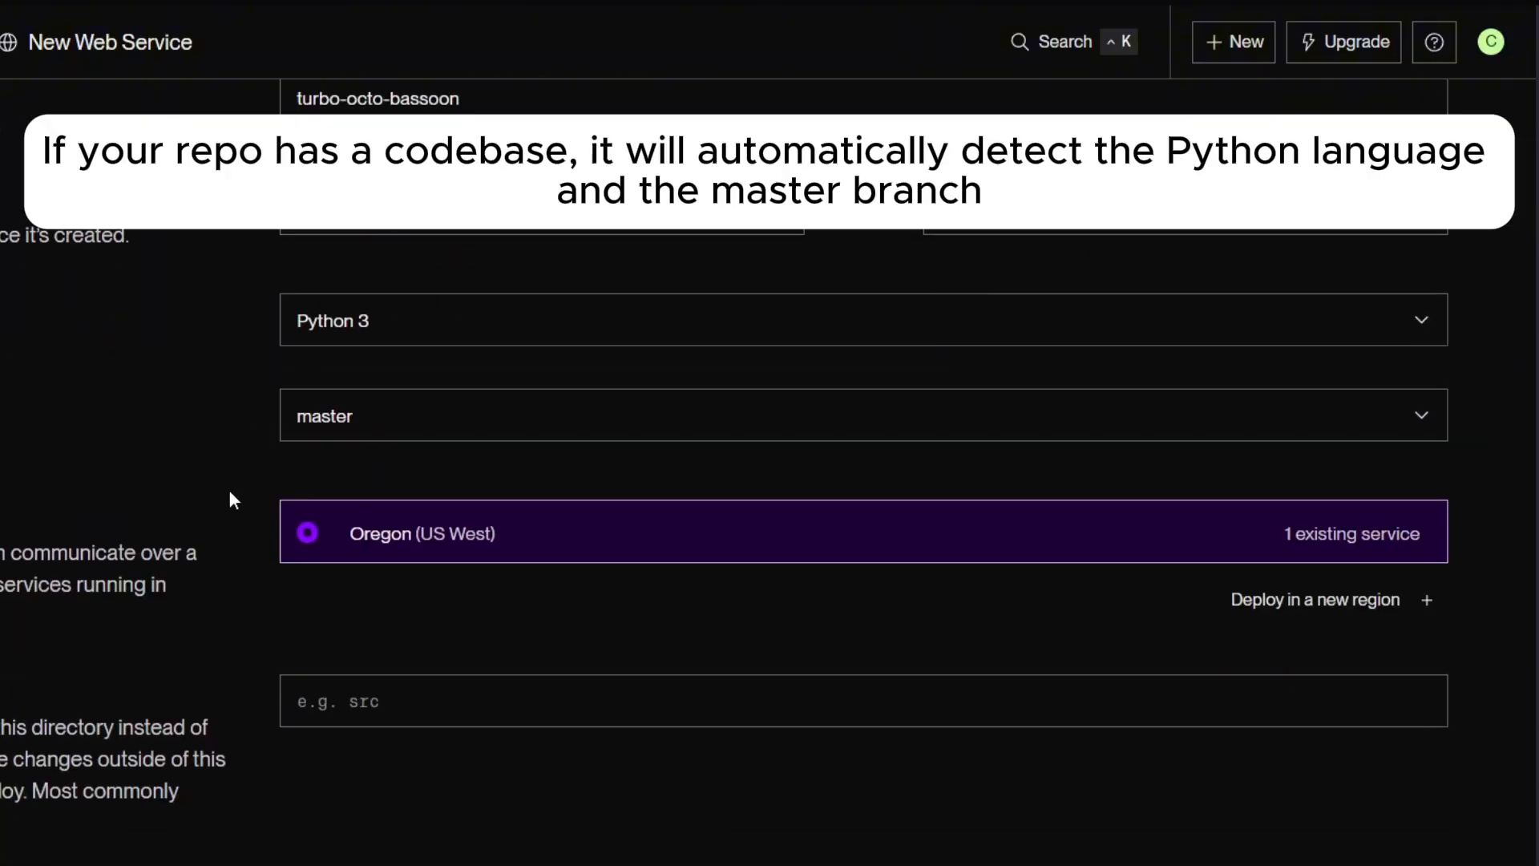
scroll(481, 601, "up", 1)
scroll(508, 618, "up", 2)
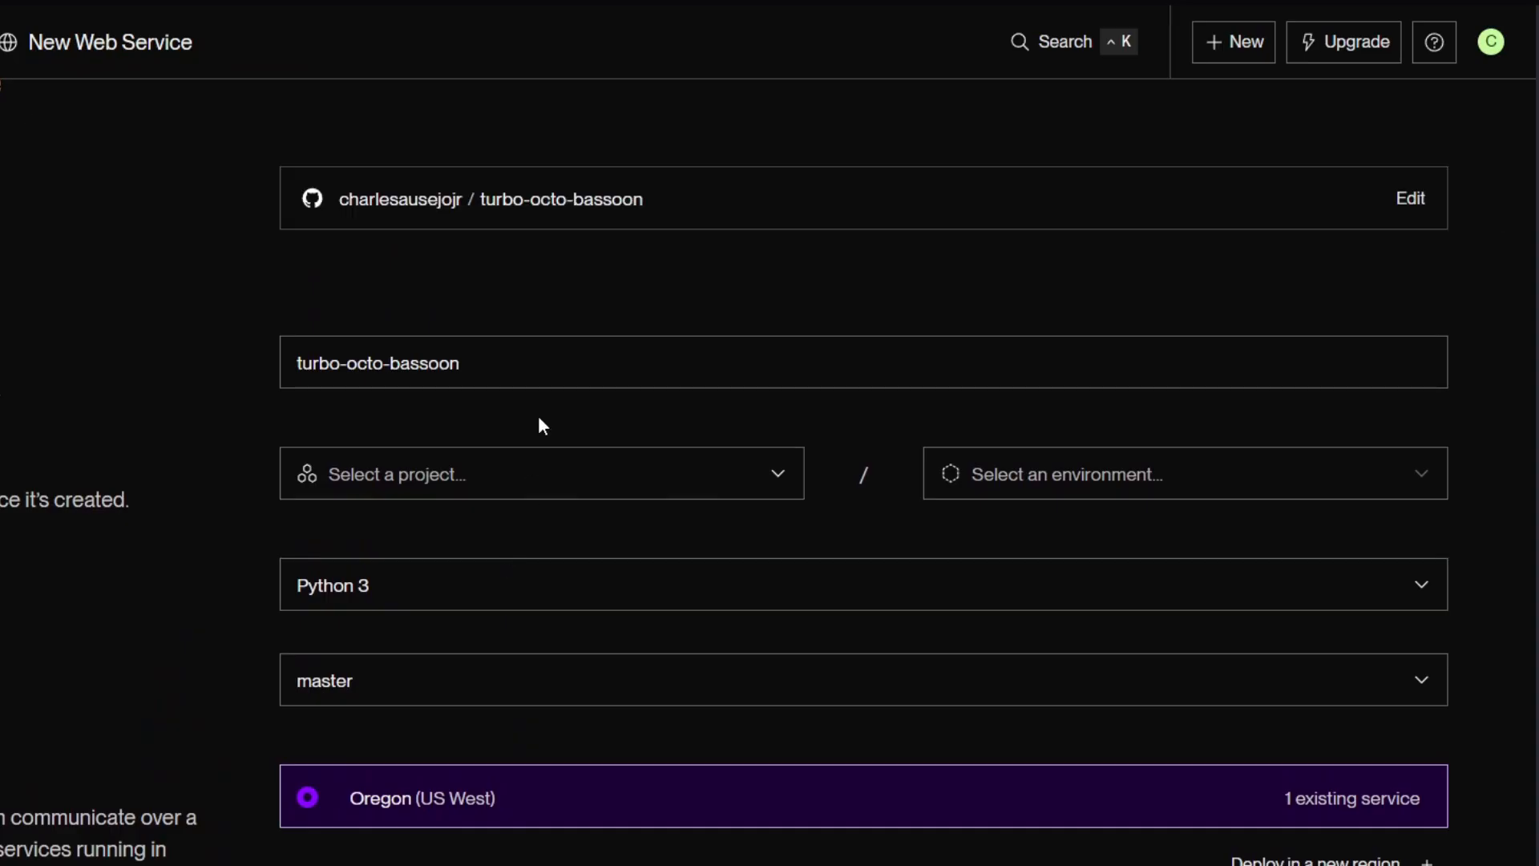
scroll(555, 358, "down", 1)
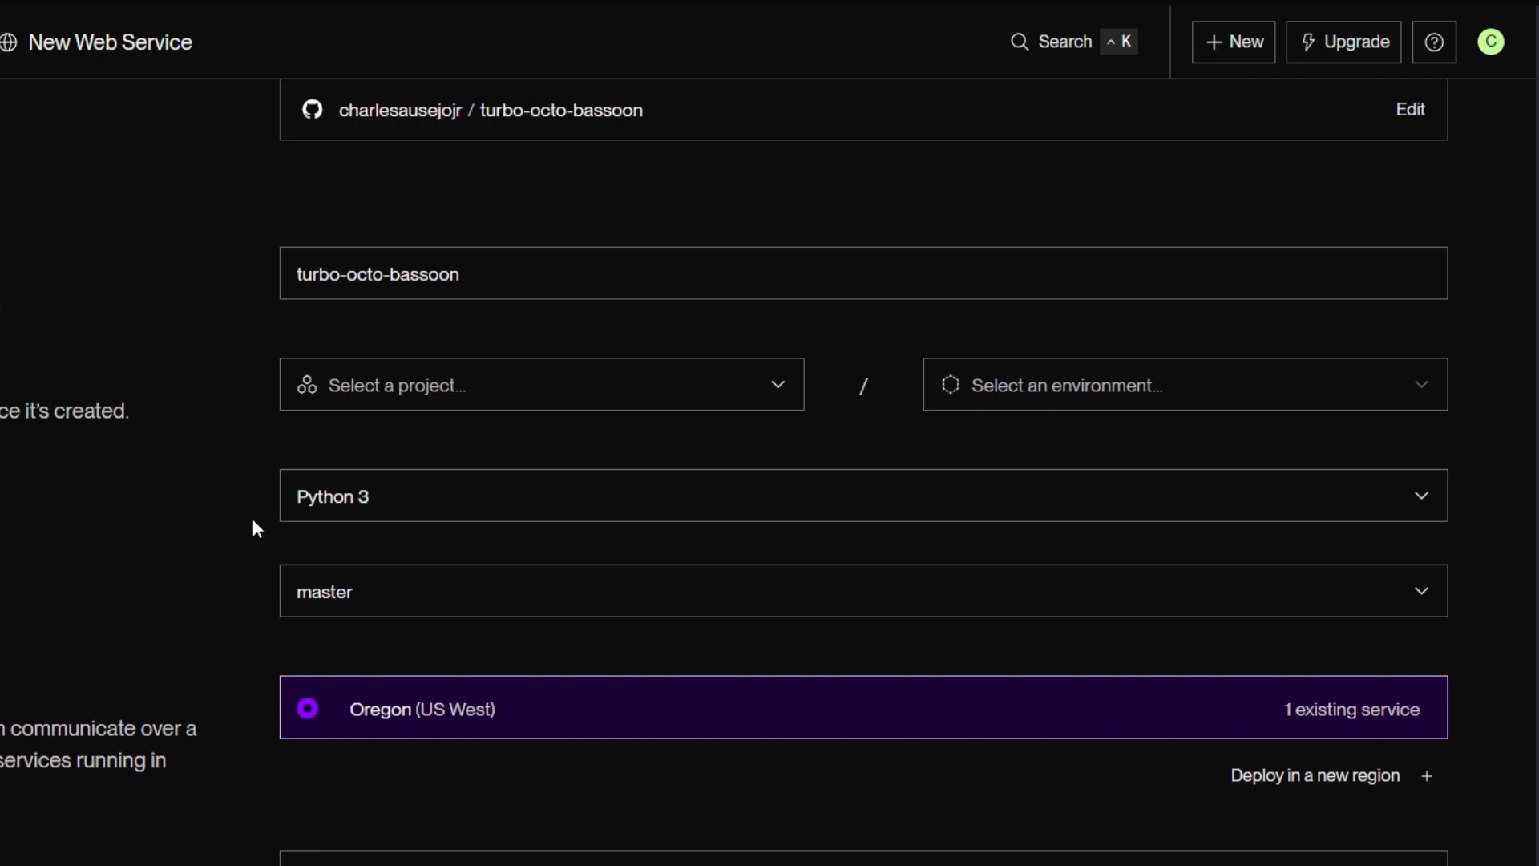
scroll(367, 565, "down", 3)
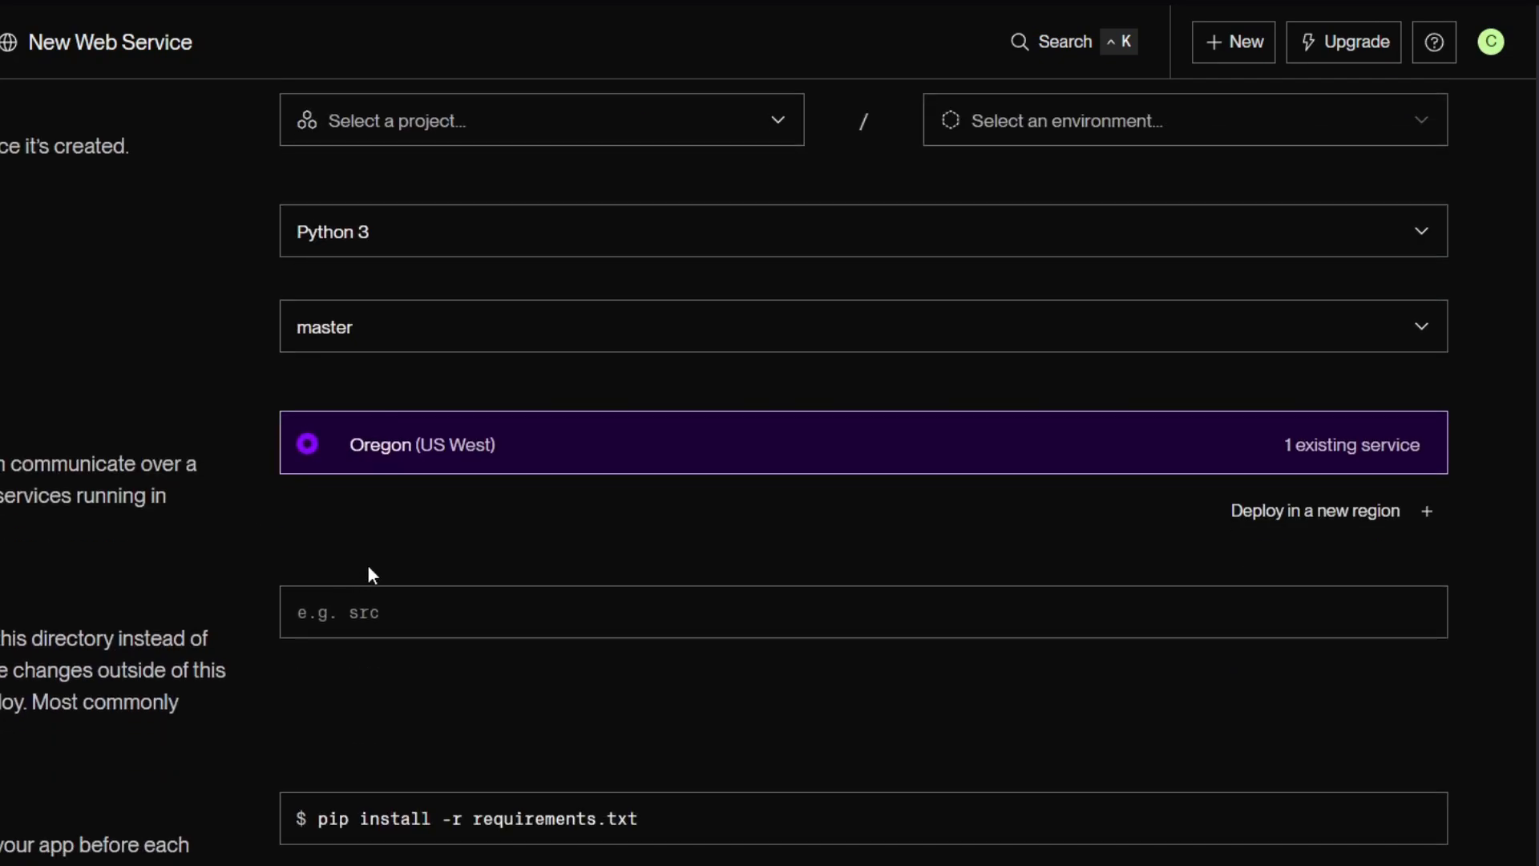
scroll(368, 485, "down", 1)
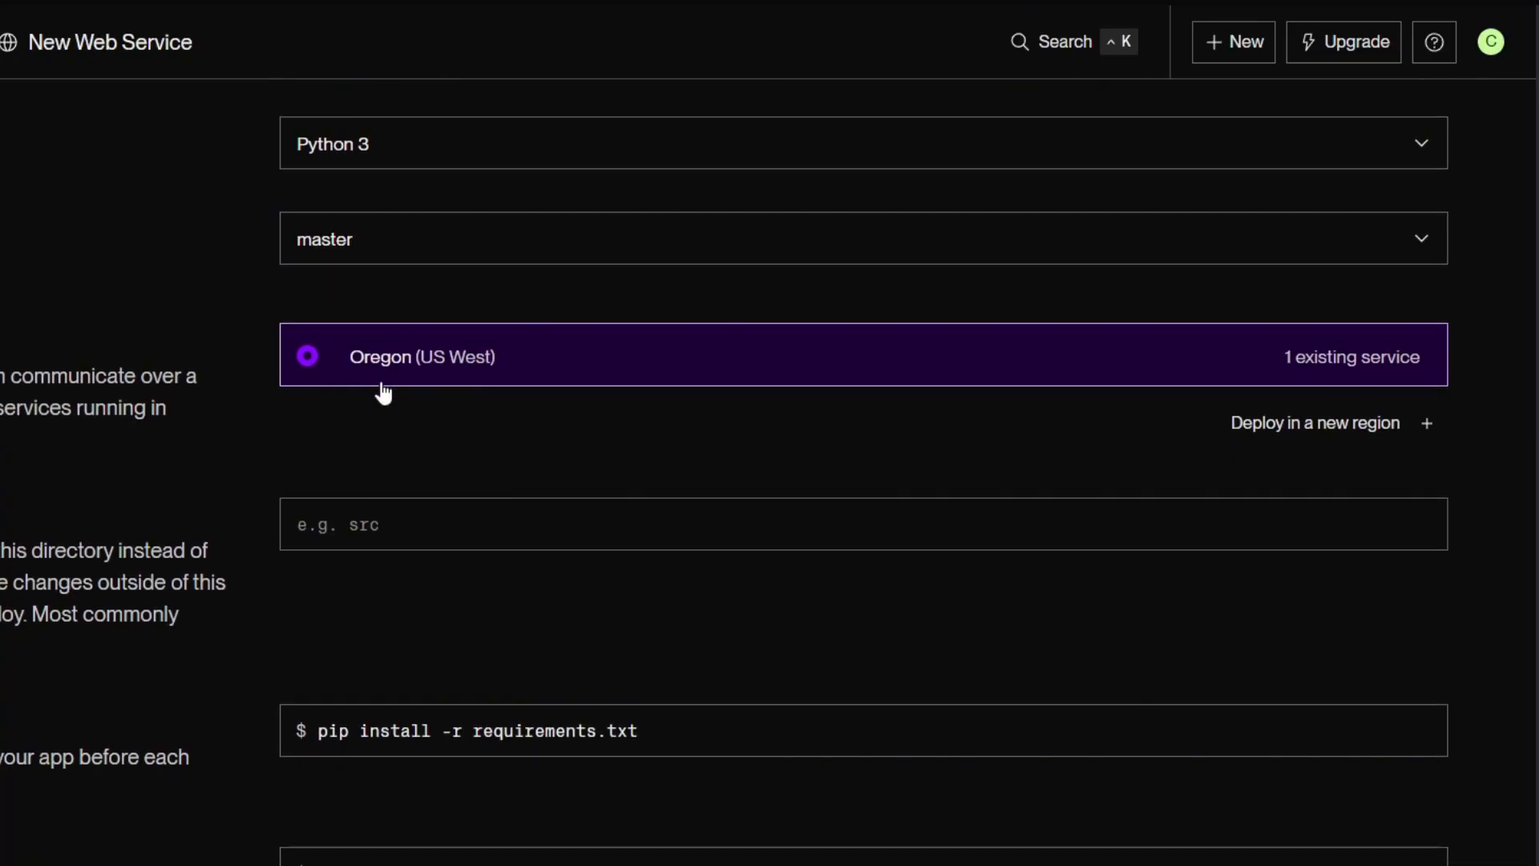
scroll(378, 388, "up", 2)
scroll(505, 571, "down", 4)
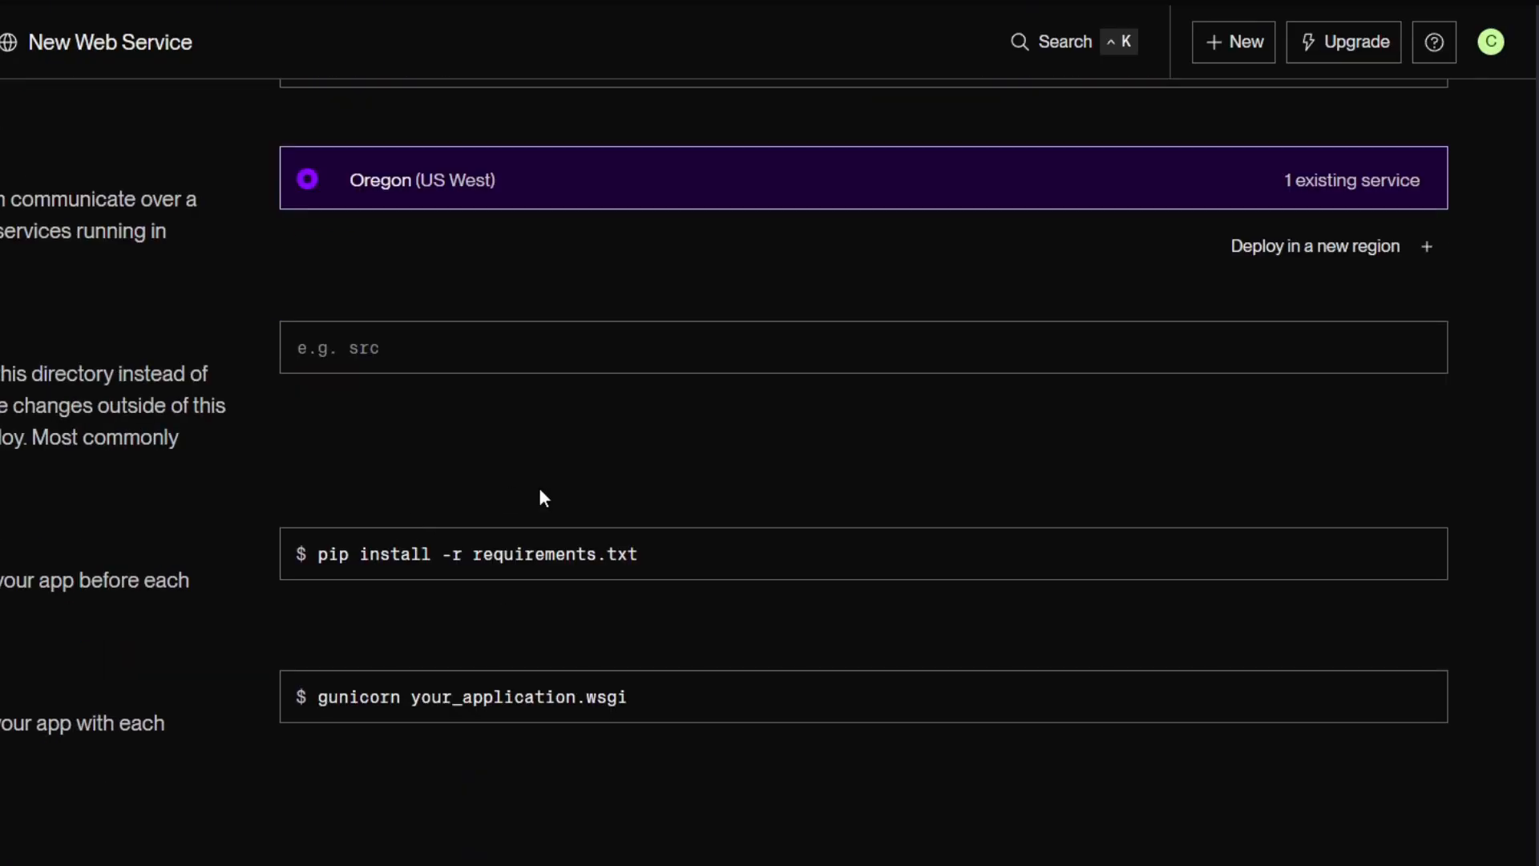
scroll(502, 404, "down", 2)
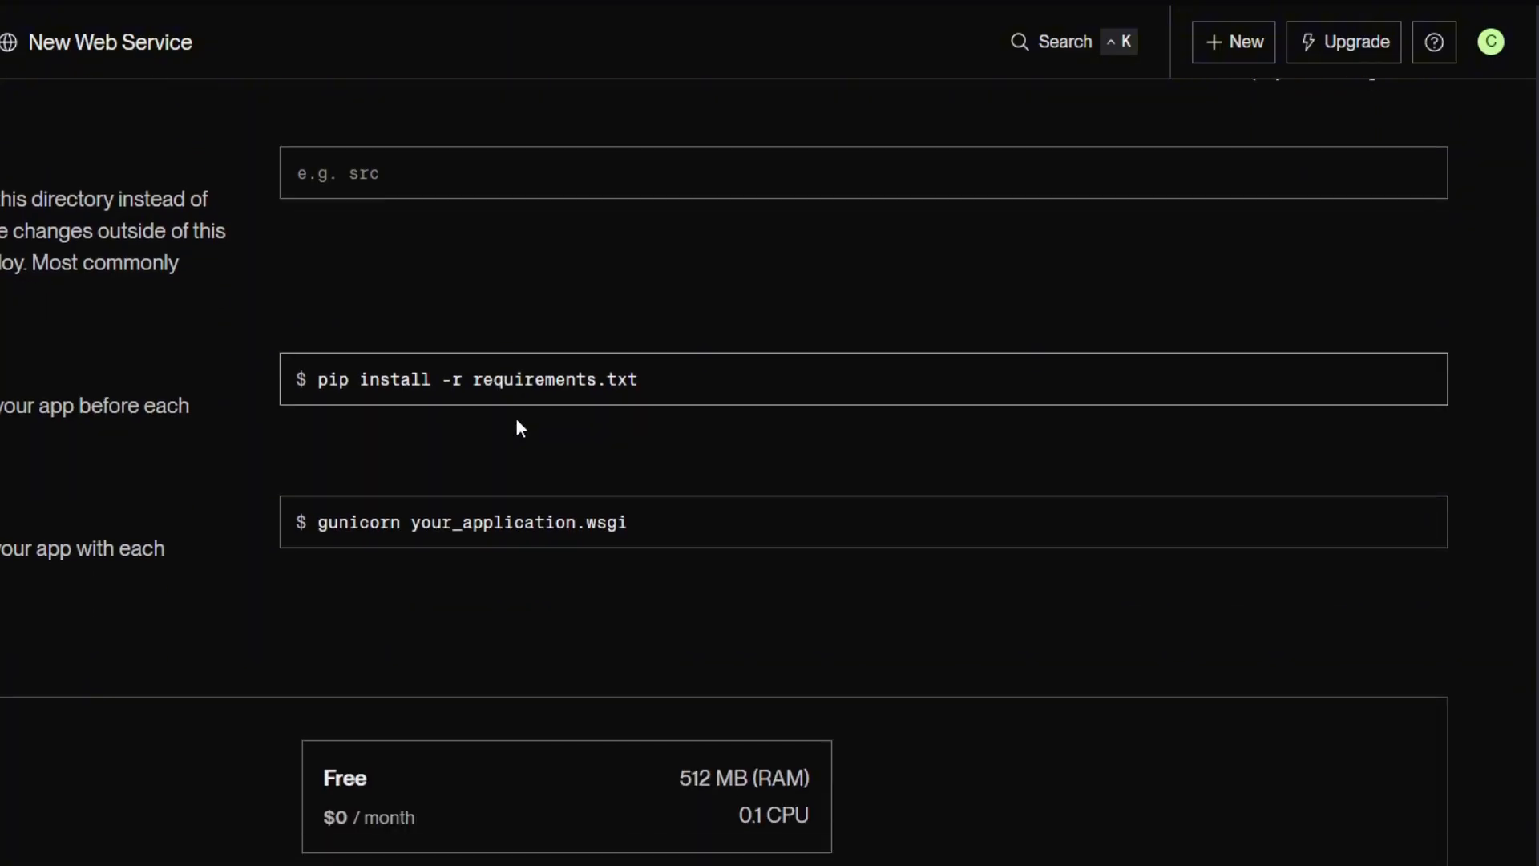
left_click_drag(687, 378, 254, 366)
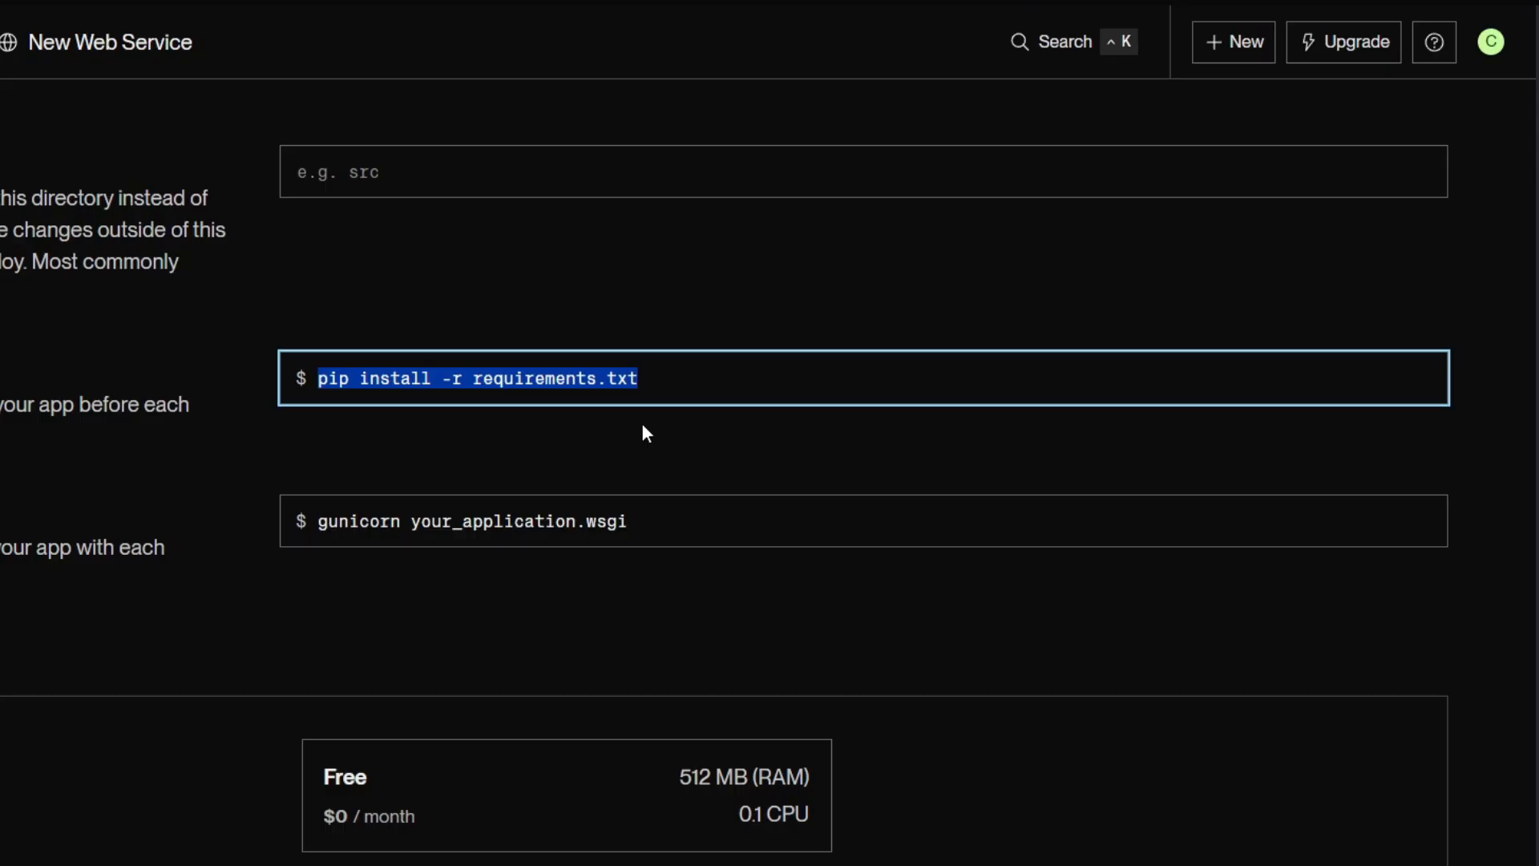
left_click(739, 387)
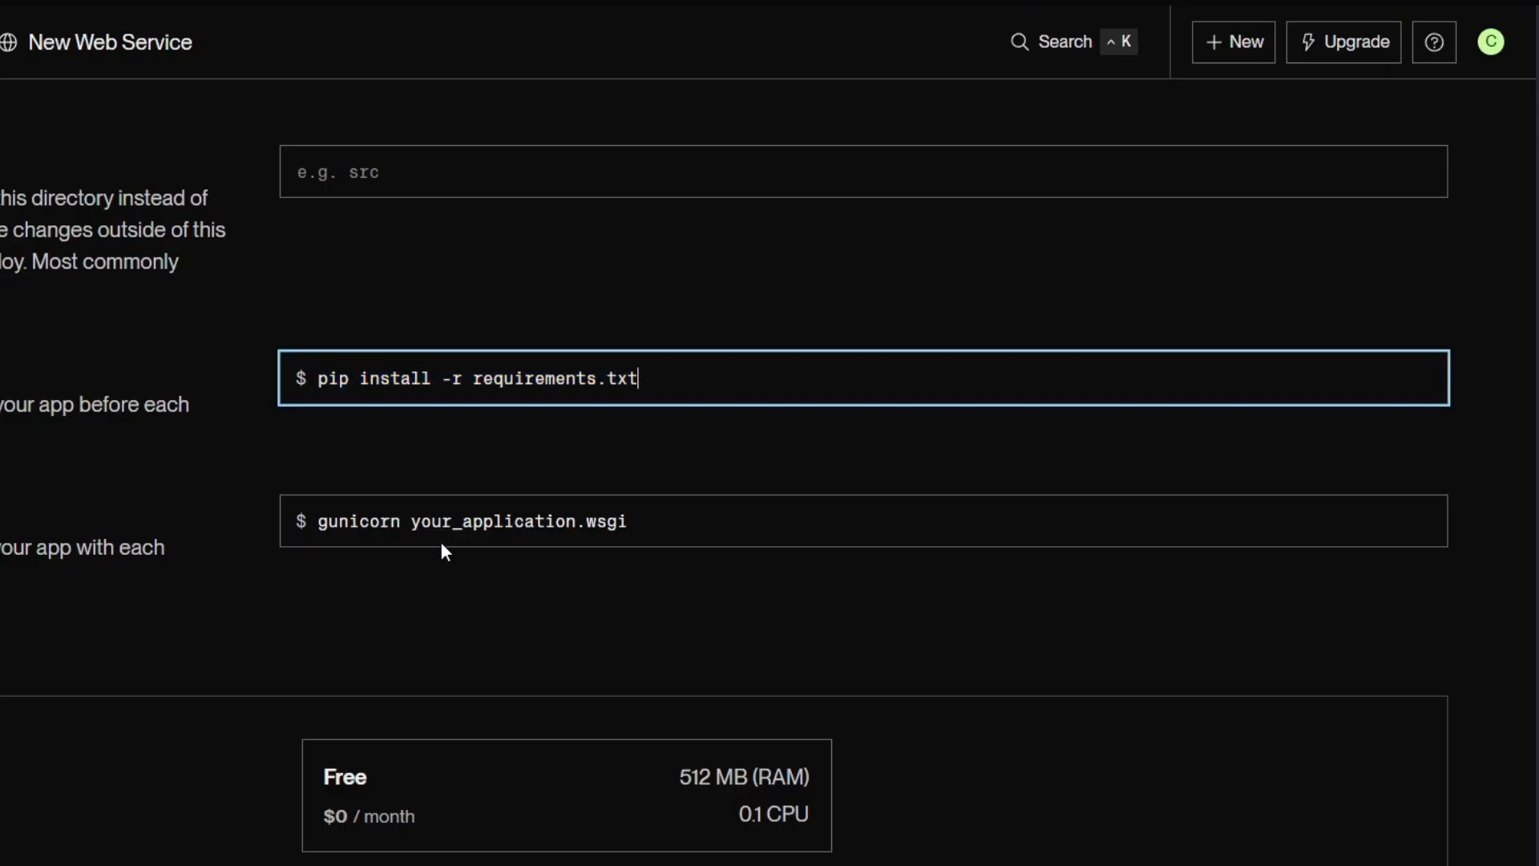
Replace the start command with "uvicorn main:app --host 0.0.0.0 --port $PORT".
left_click_drag(783, 537, 243, 543)
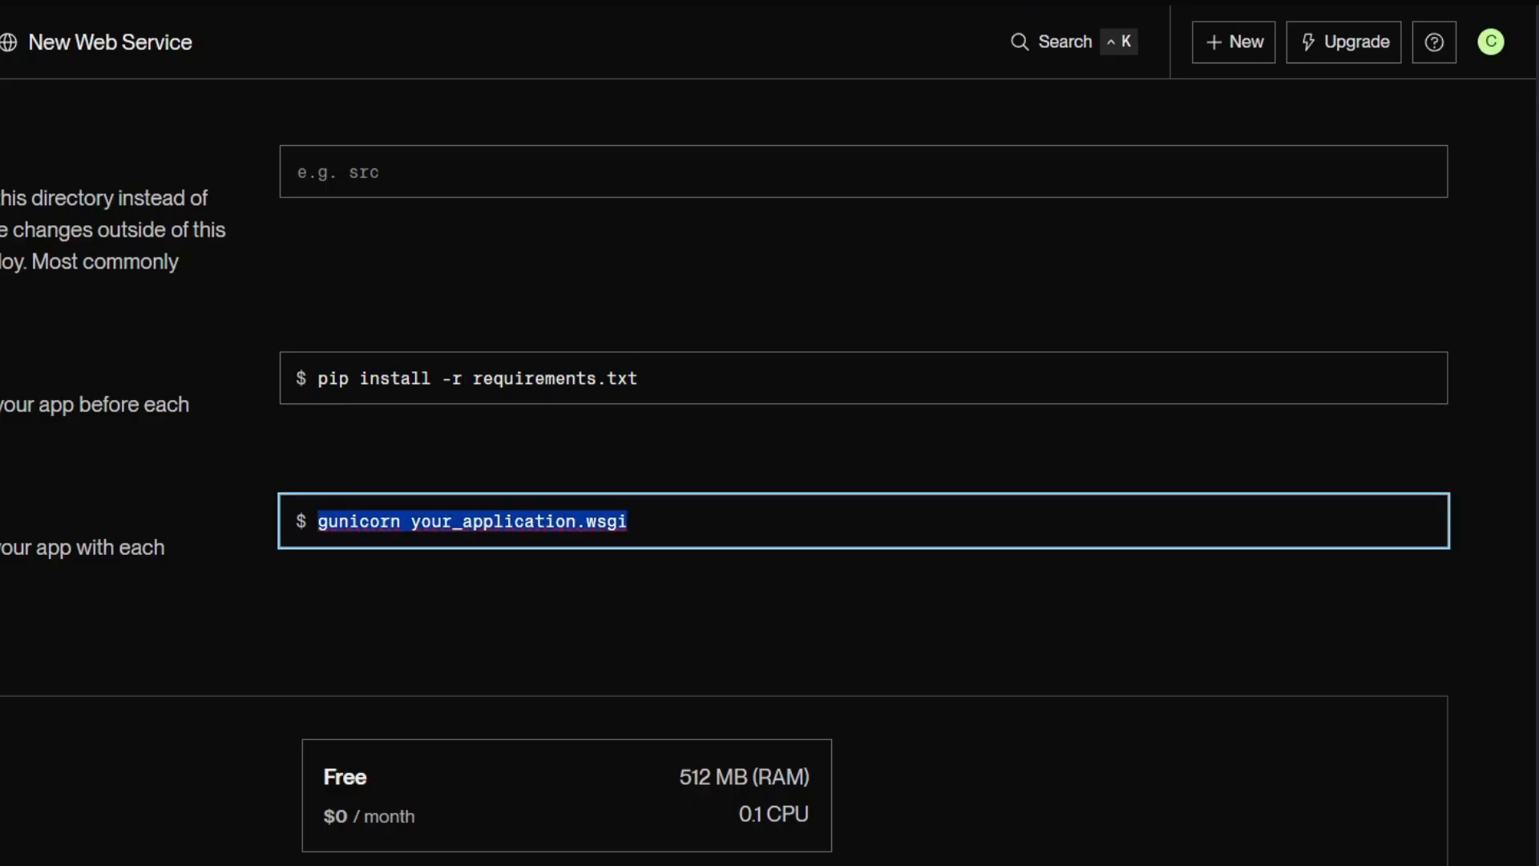
left_click(656, 522)
key("ctrl+a")
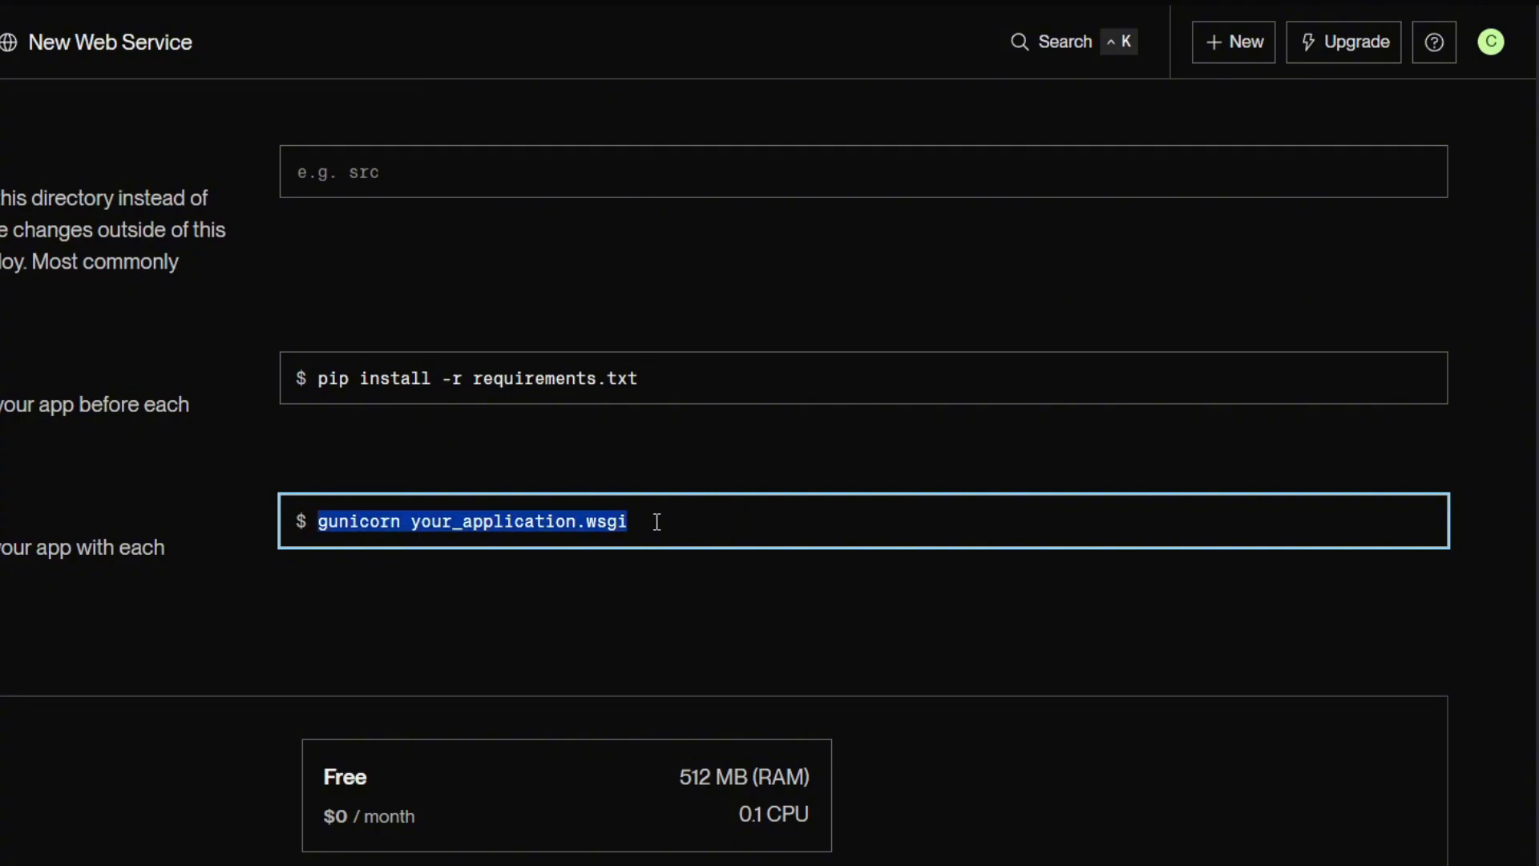
type("uvicorn main:app --host 0.0.0.0 --port $PORT")
left_click_drag(785, 523, 256, 531)
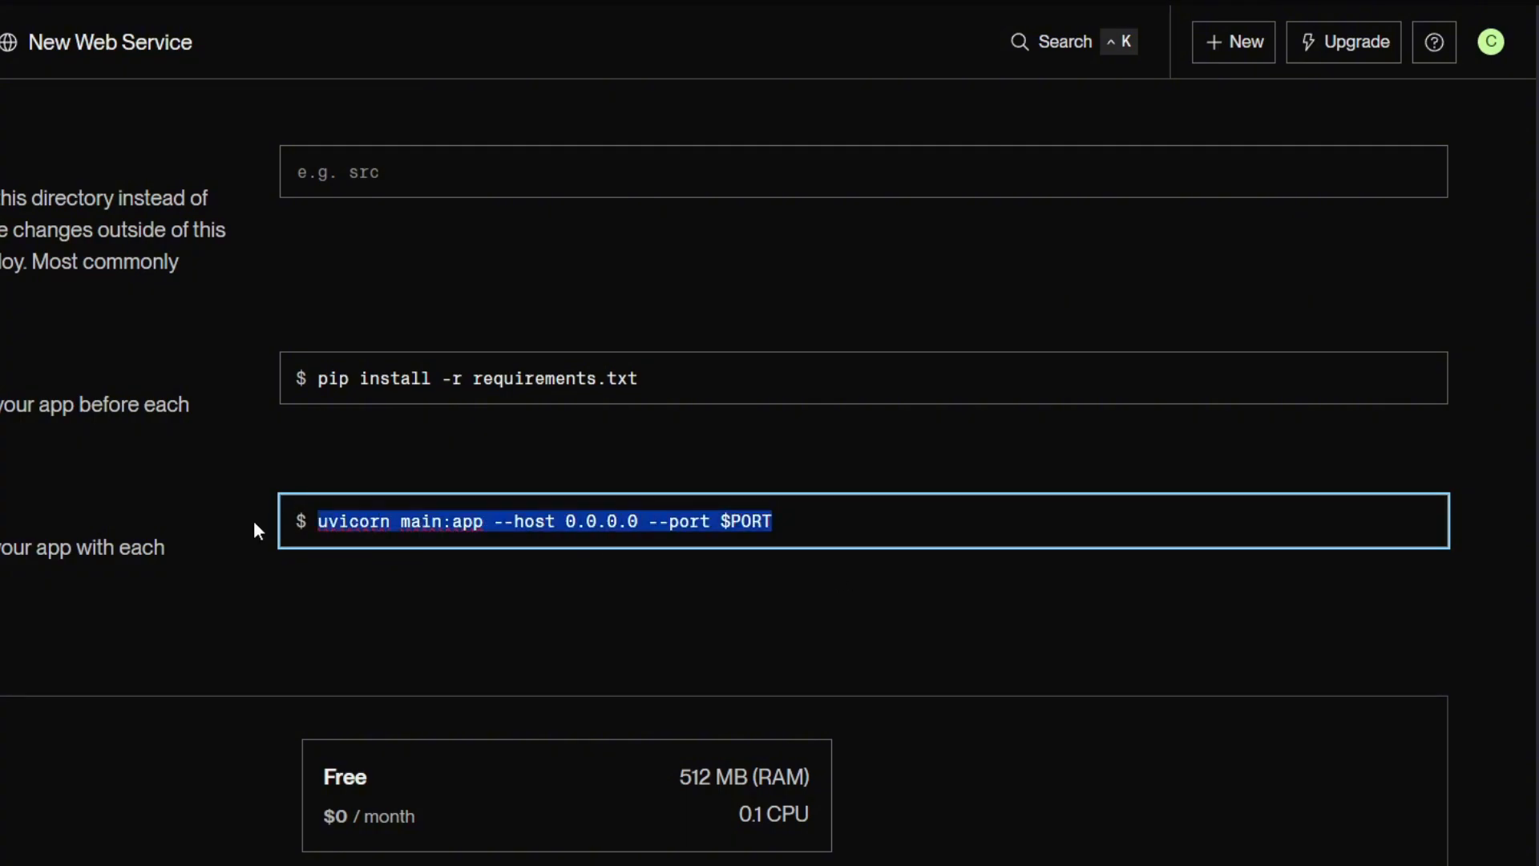
Choose the Free instance type and look over the environment variables and the rest of the service form.
scroll(869, 584, "down", 2)
left_click(612, 585)
scroll(611, 585, "down", 10)
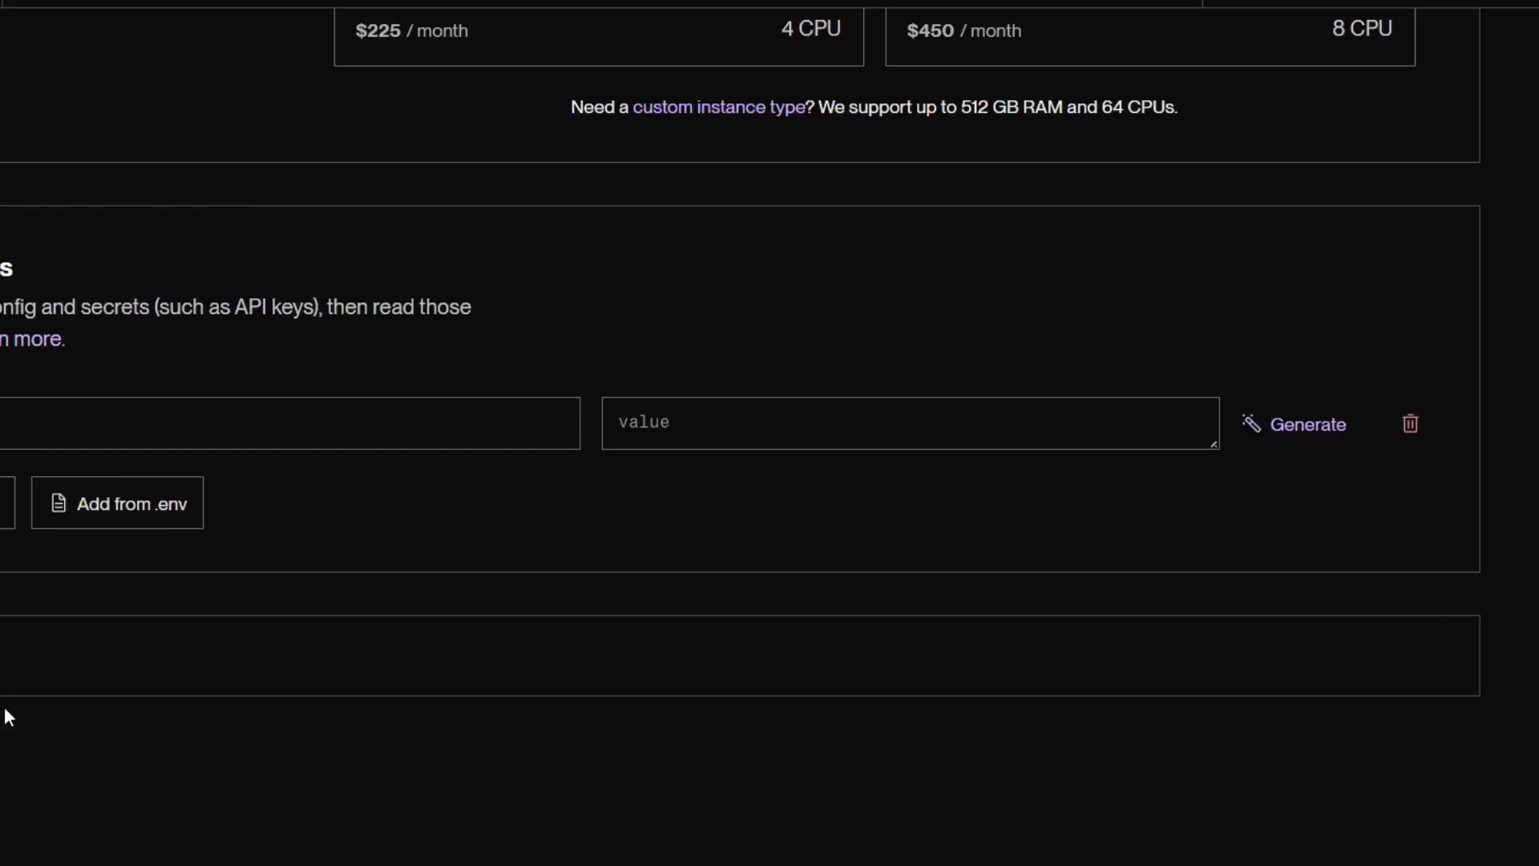
scroll(161, 250, "up", 15)
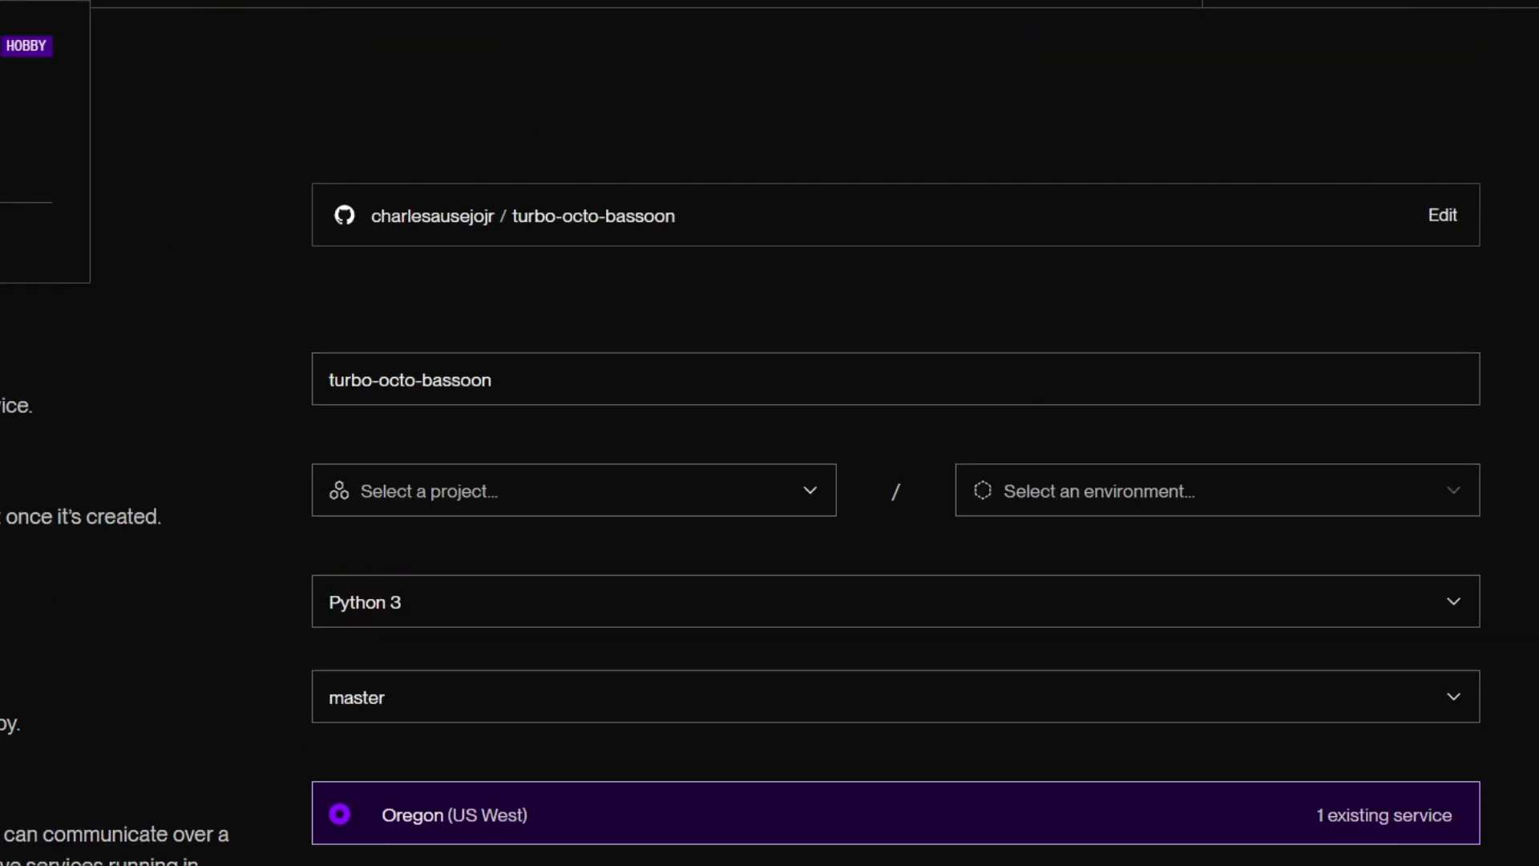
Open the deployed todo_backend service and examine its deployment status, startup logs and primary URL.
left_click(271, 69)
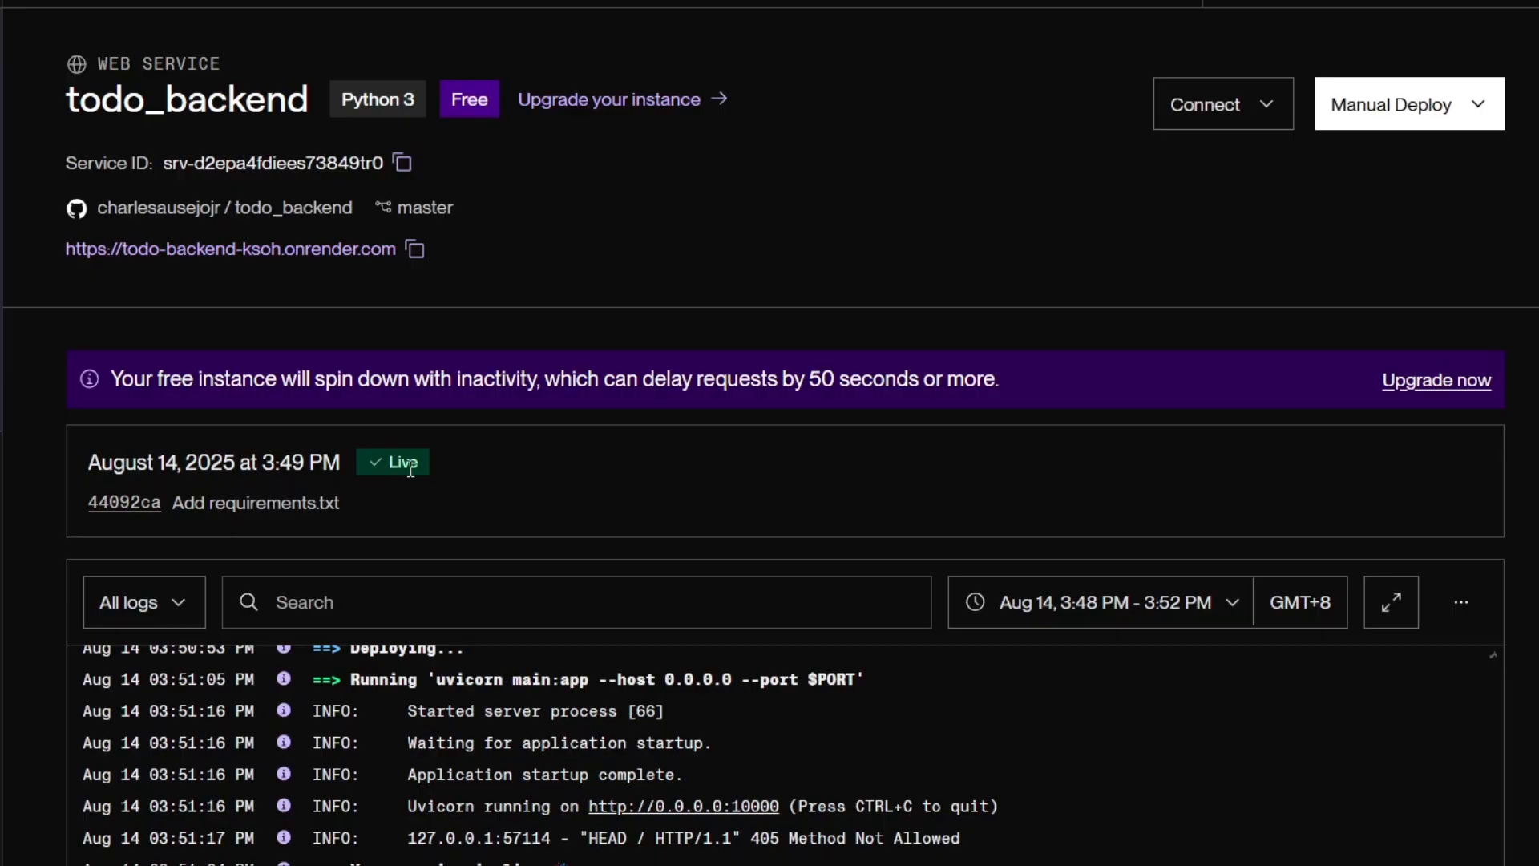
left_click_drag(365, 463, 424, 473)
scroll(393, 481, "down", 5)
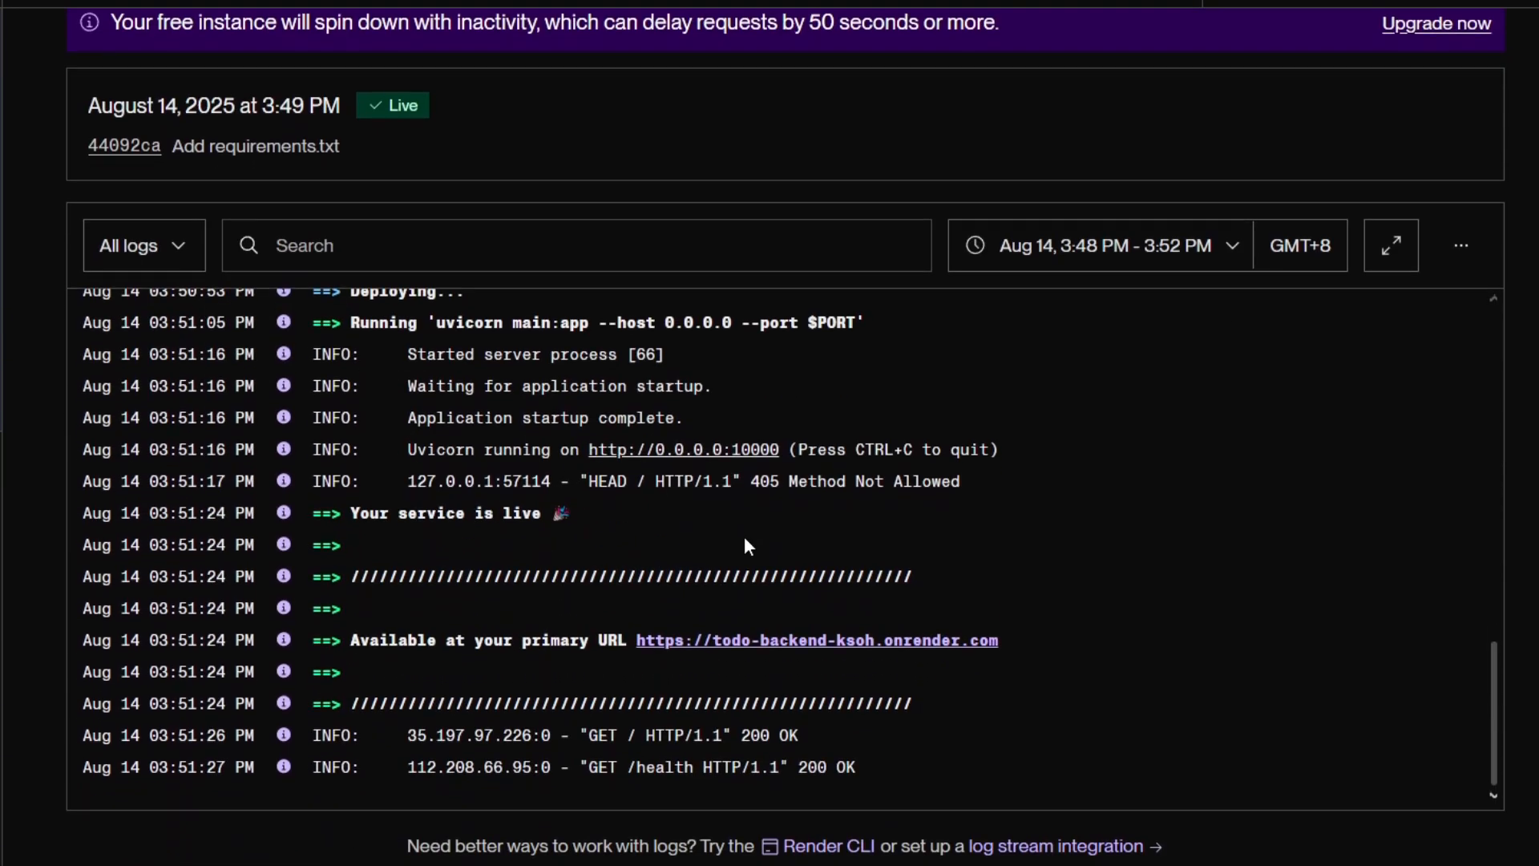
scroll(922, 555, "up", 3)
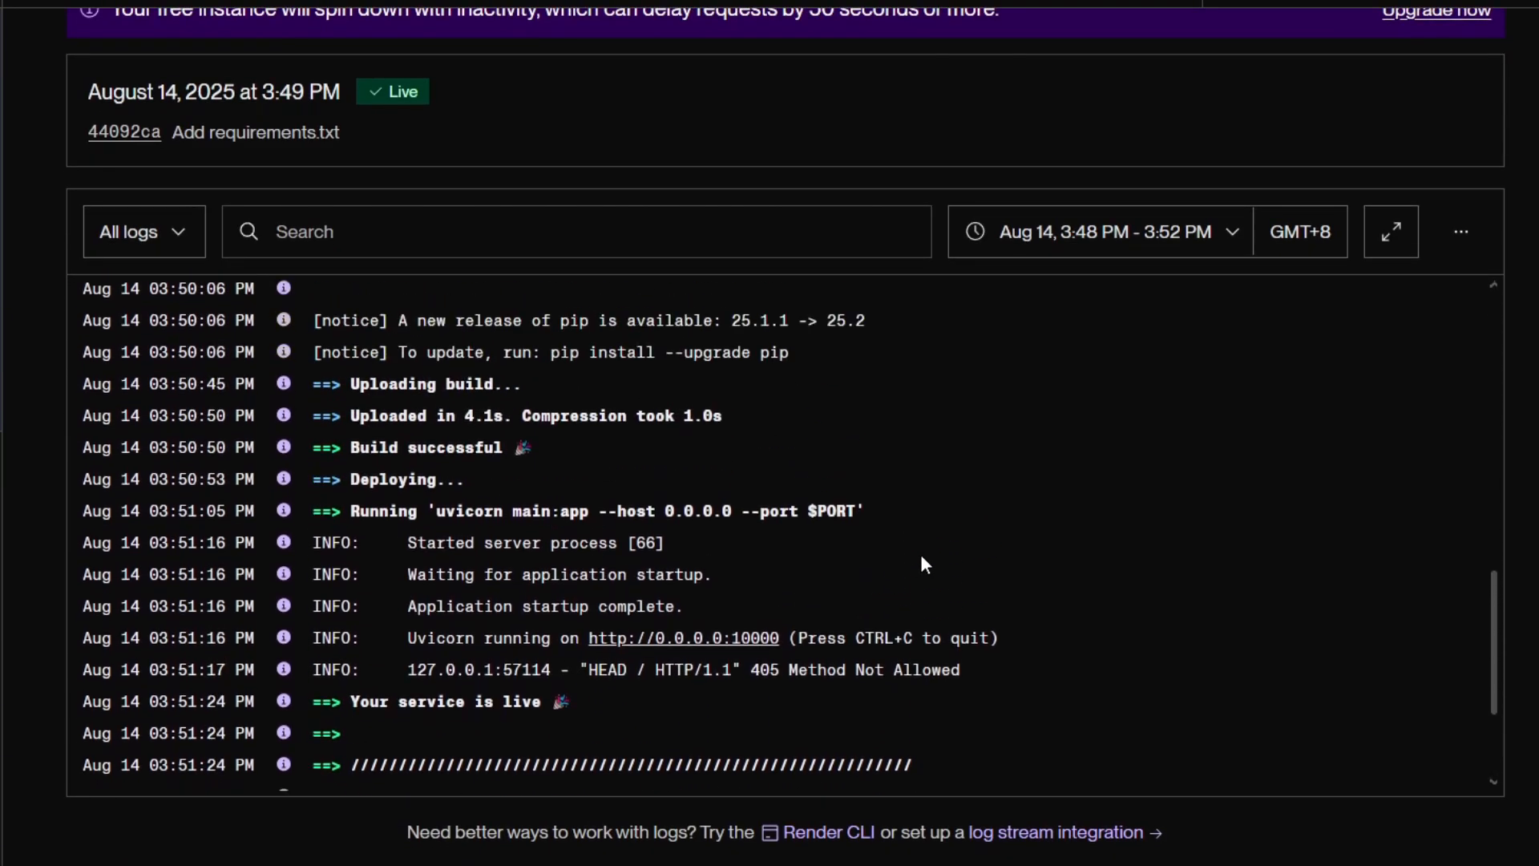
scroll(920, 555, "down", 3)
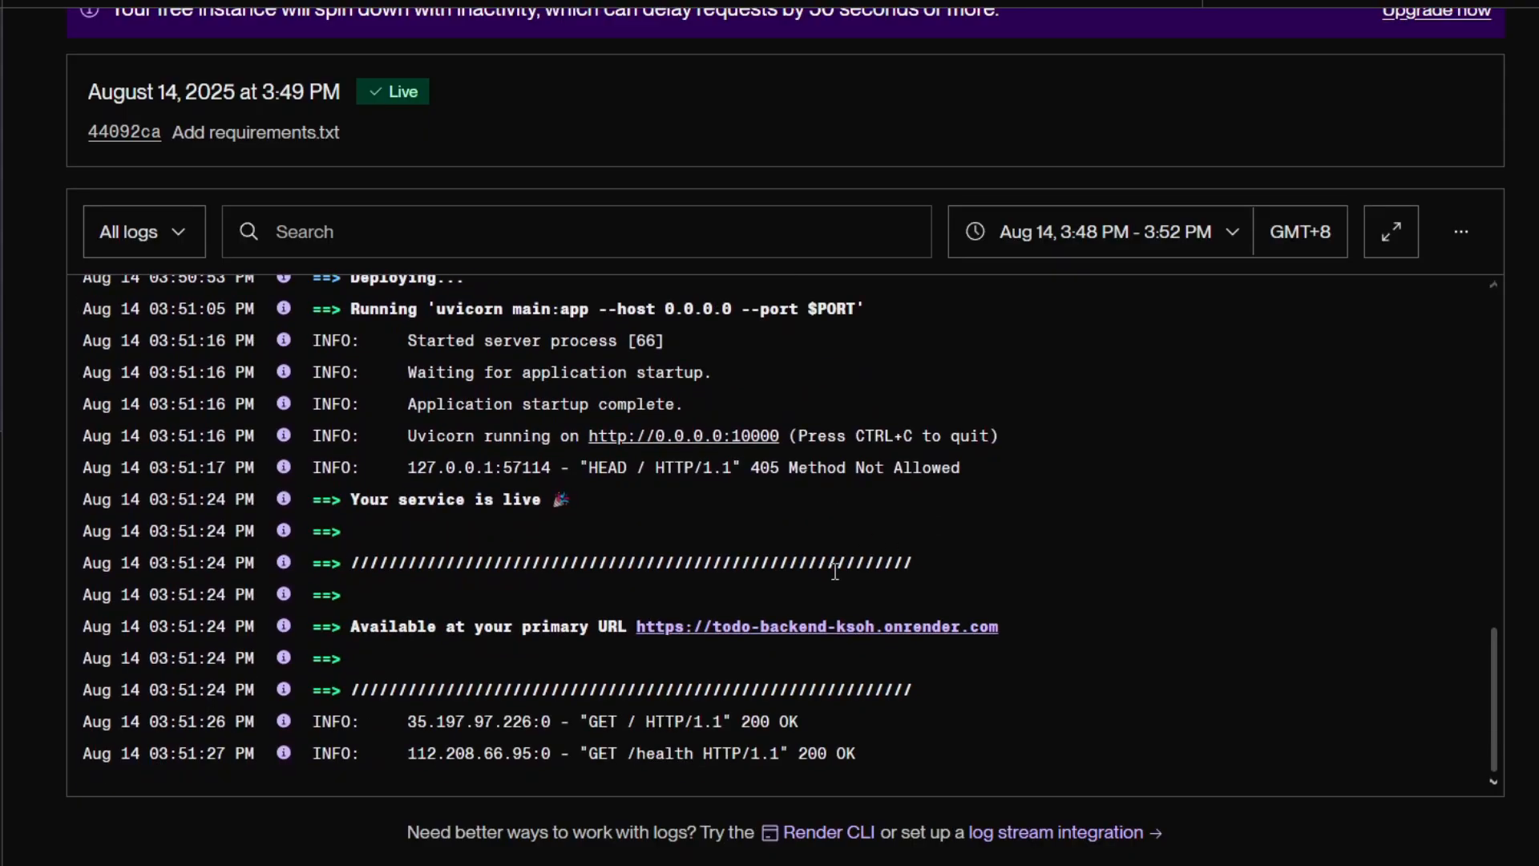
scroll(834, 572, "up", 2)
scroll(834, 572, "down", 2)
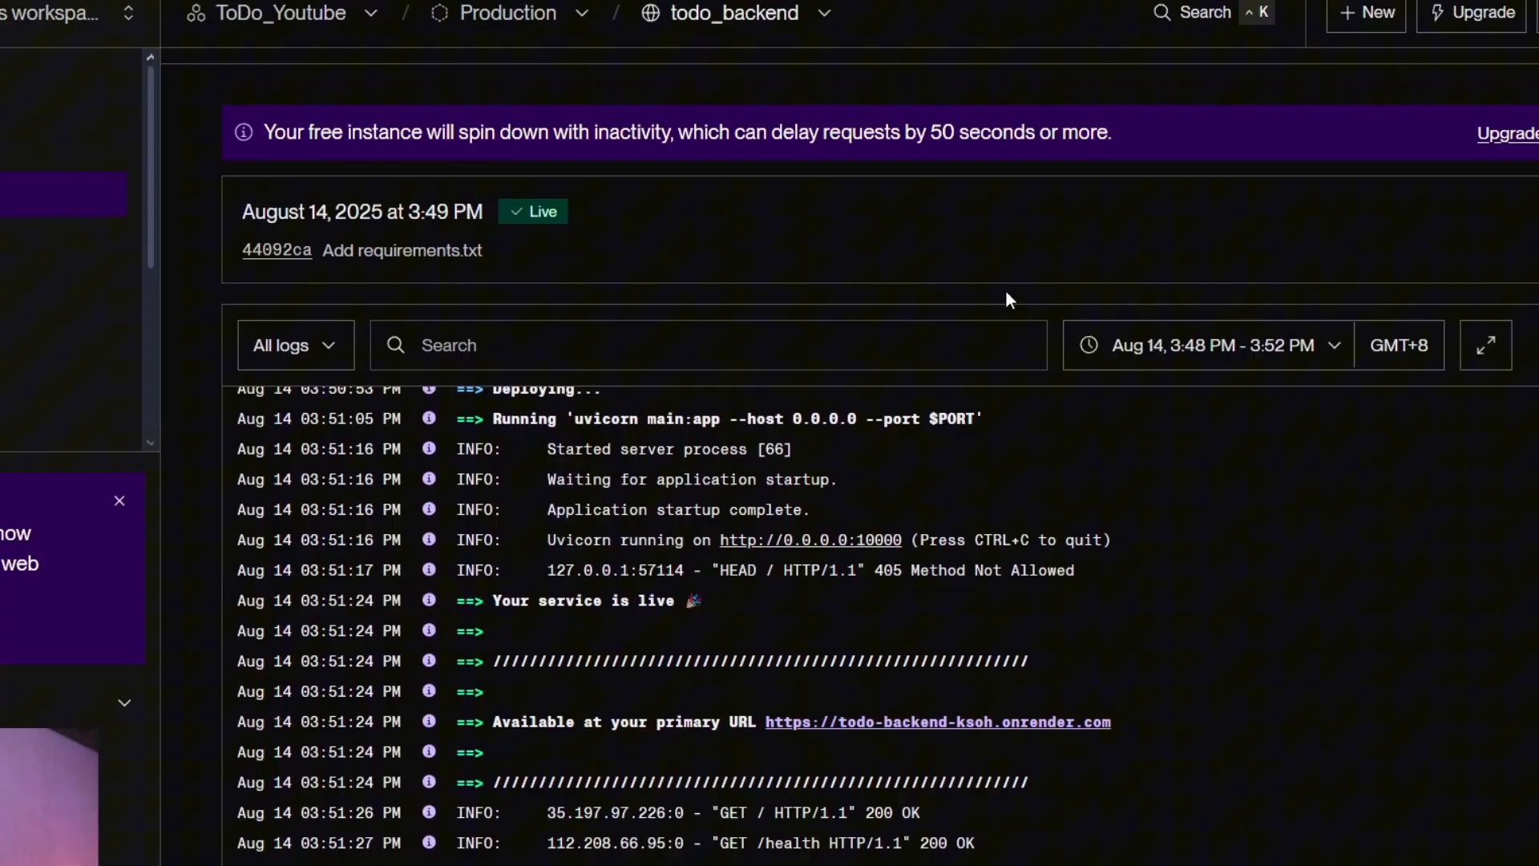
scroll(994, 292, "up", 3)
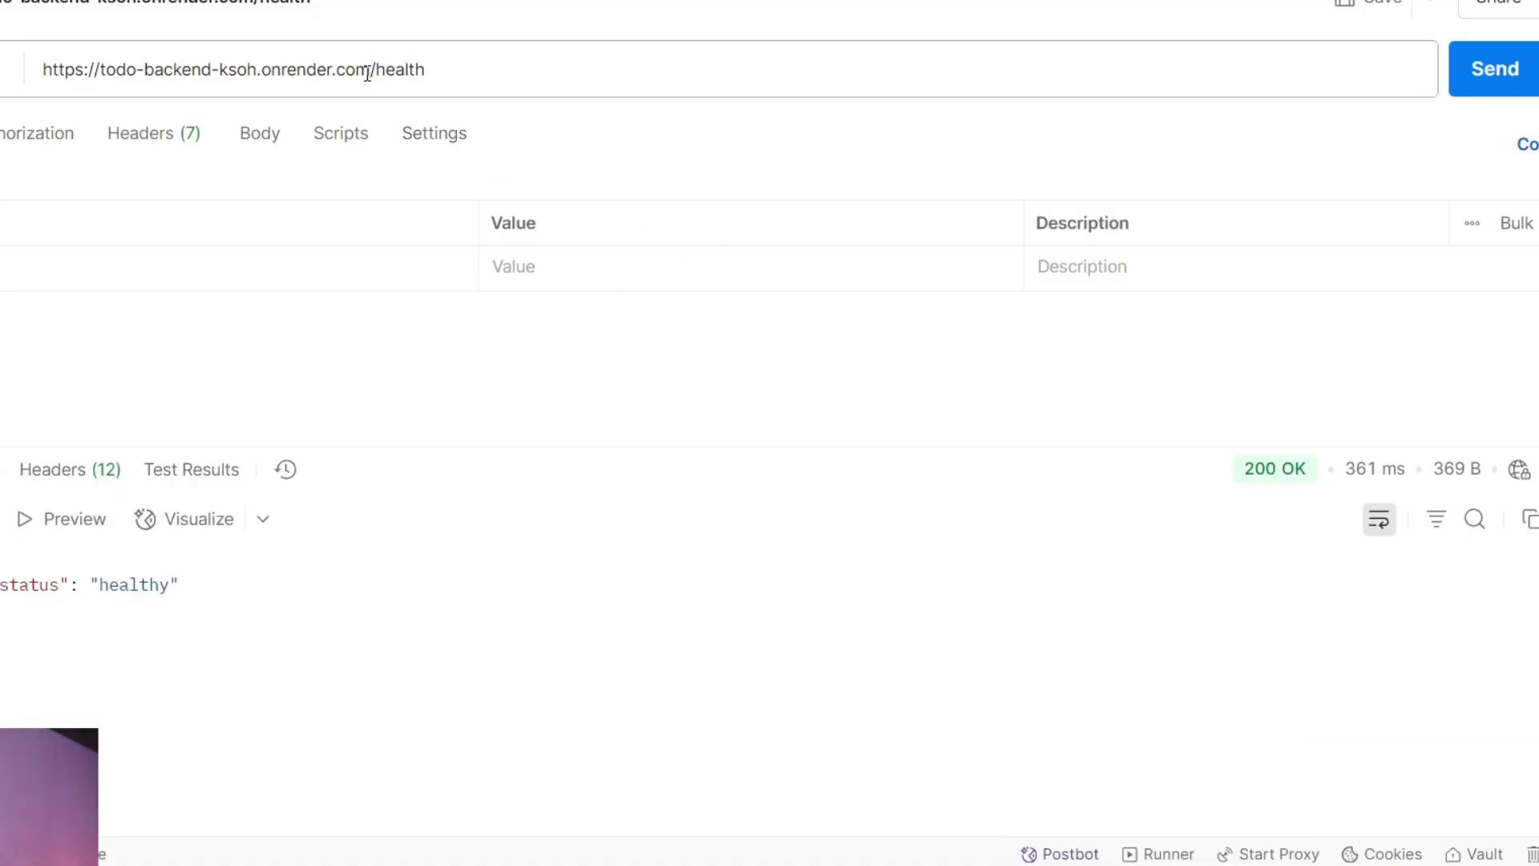
left_click_drag(367, 72, 29, 78)
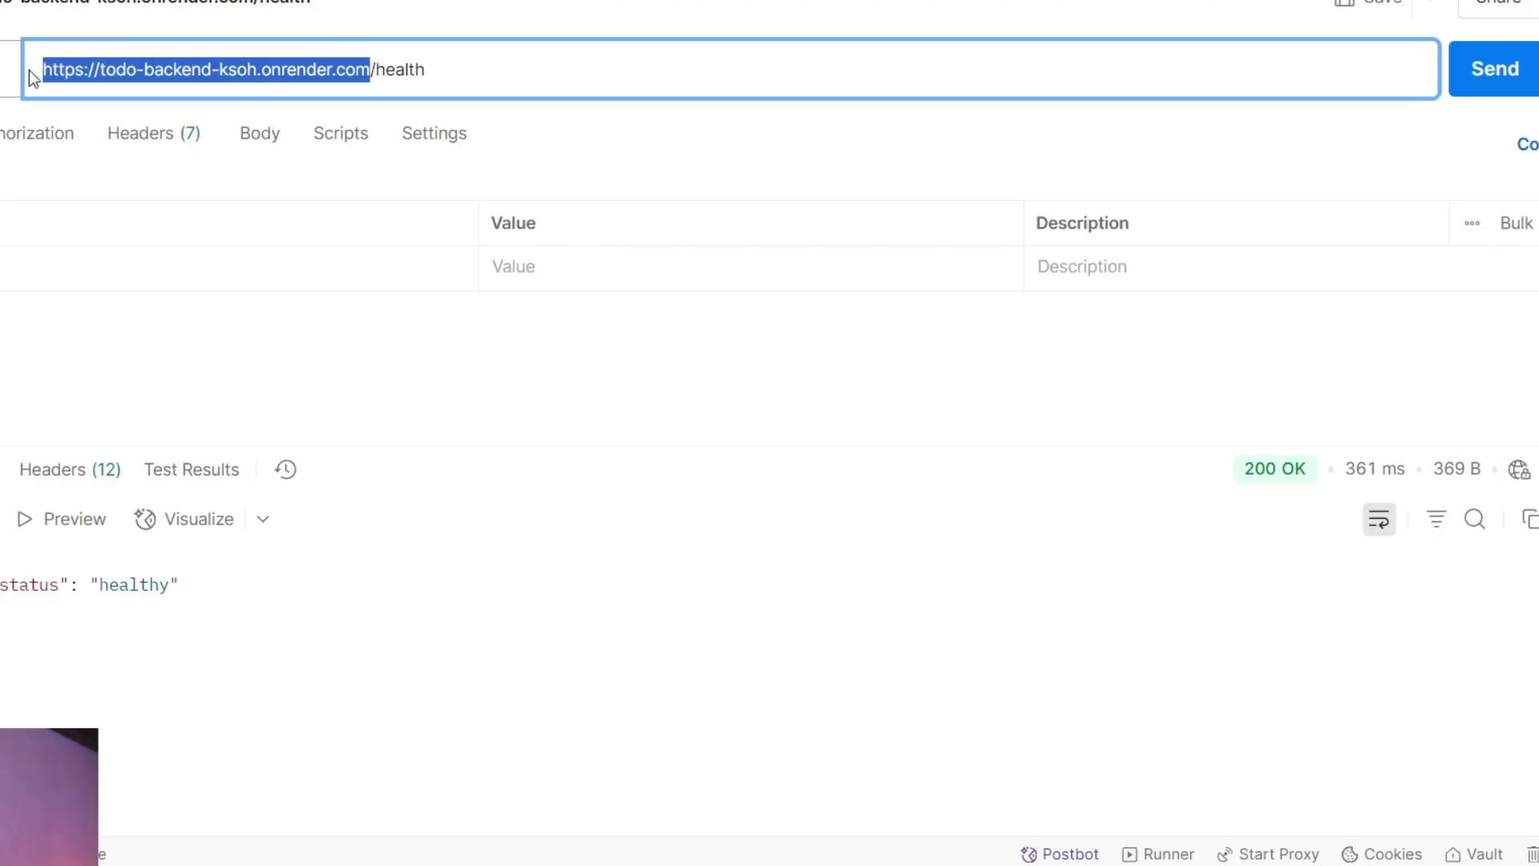
left_click(469, 86)
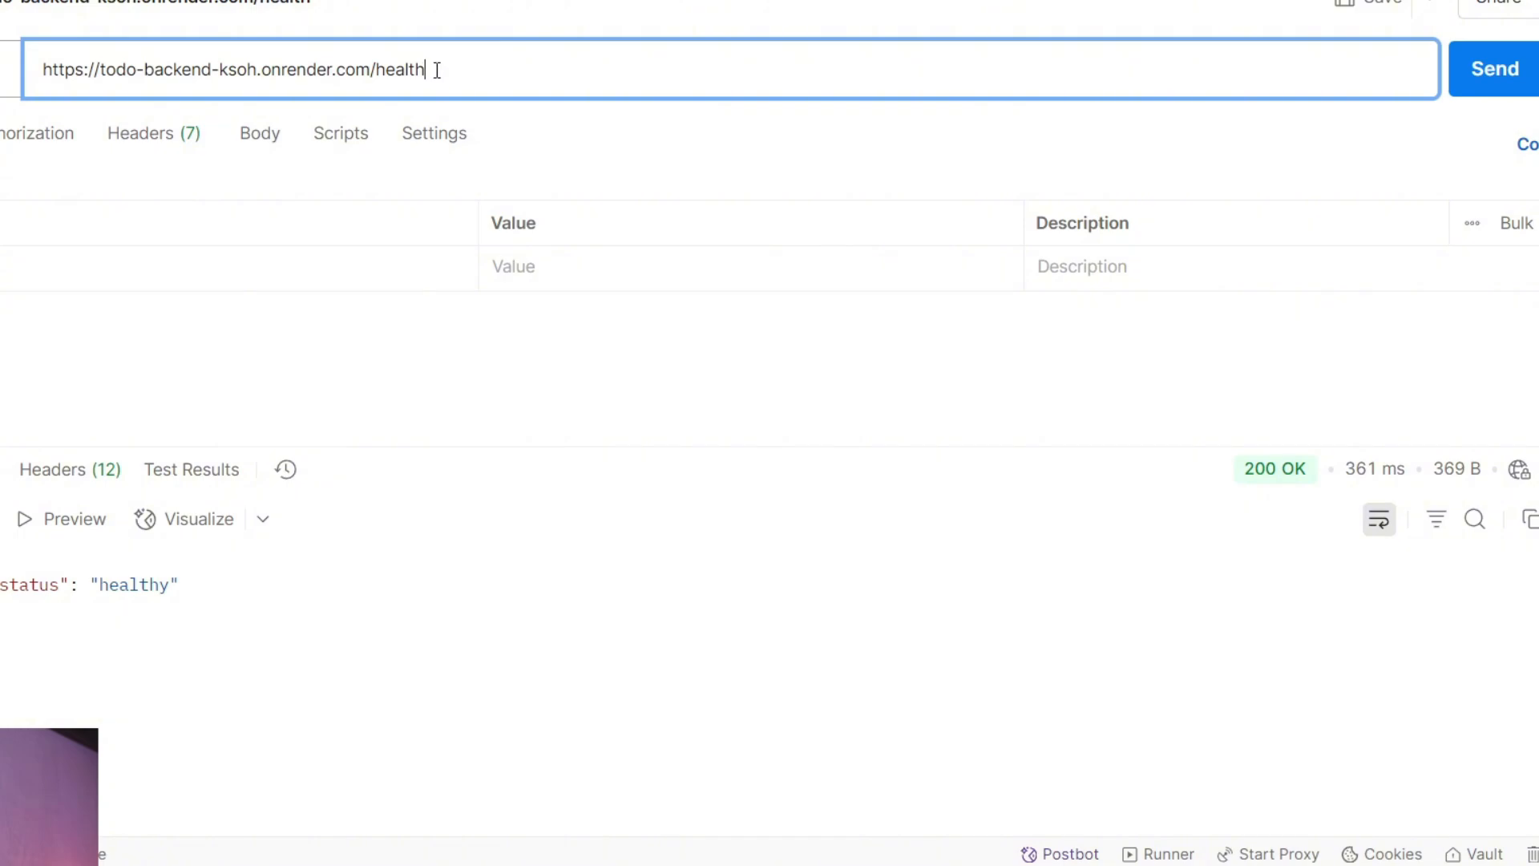
left_click_drag(436, 69, 405, 70)
left_click(489, 70)
left_click(1487, 71)
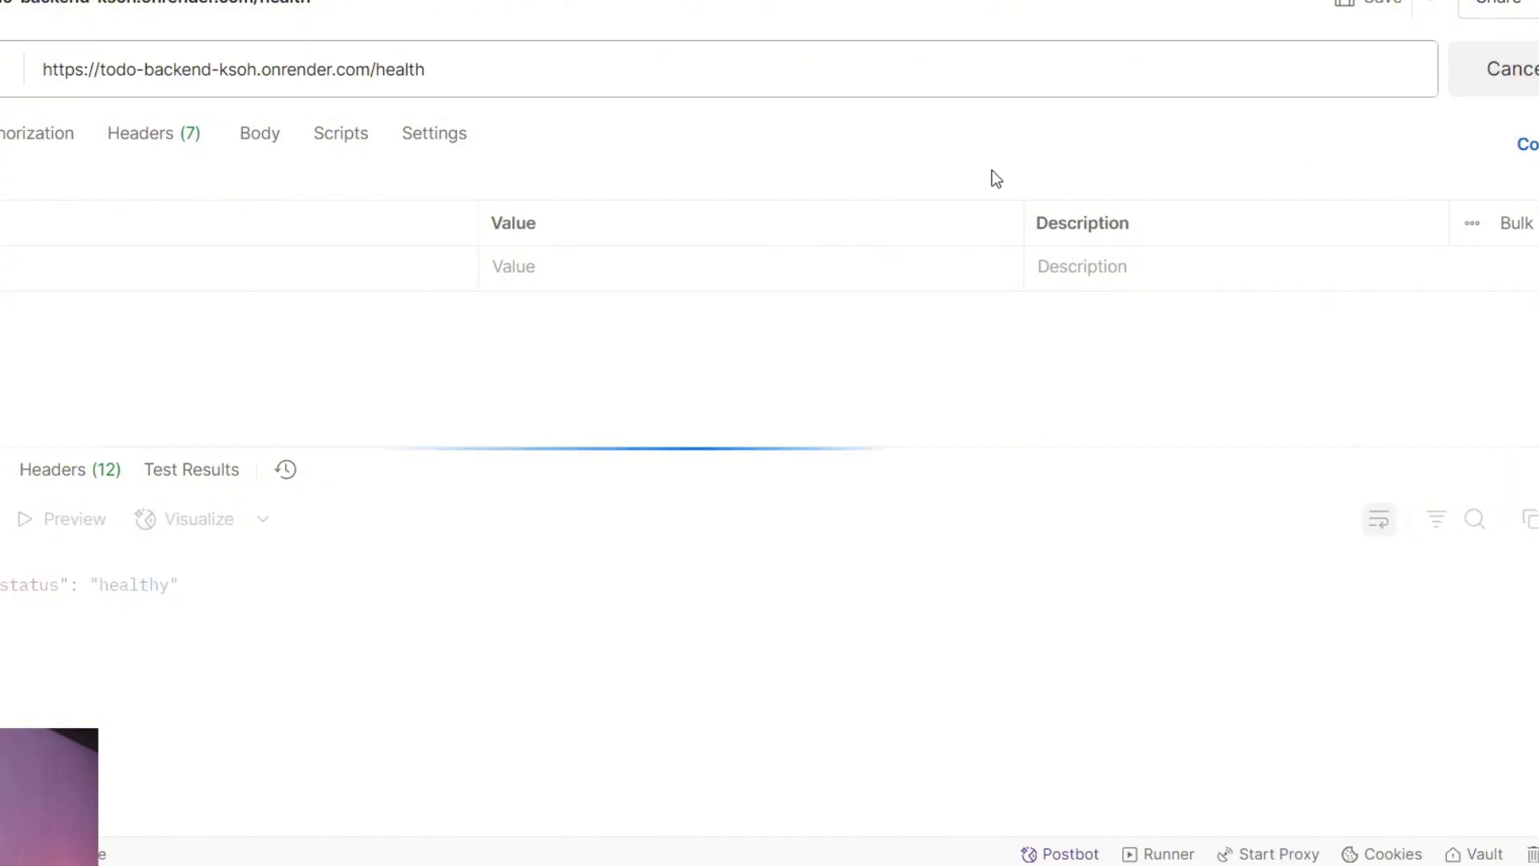
left_click_drag(43, 632, 0, 559)
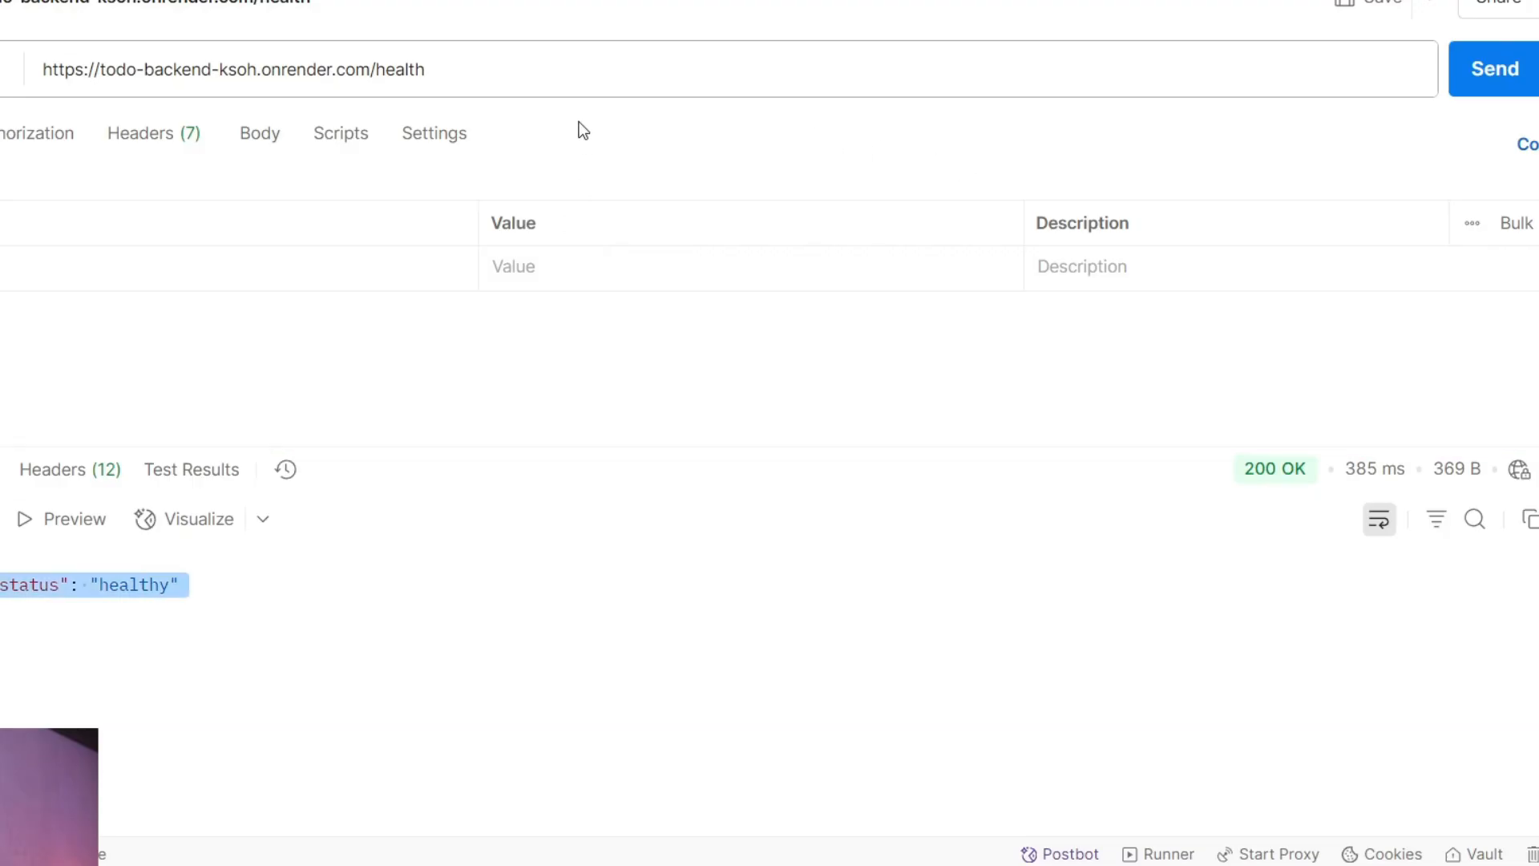
Change the request URL's endpoint from /health to /todos and send the GET request.
left_click(570, 71)
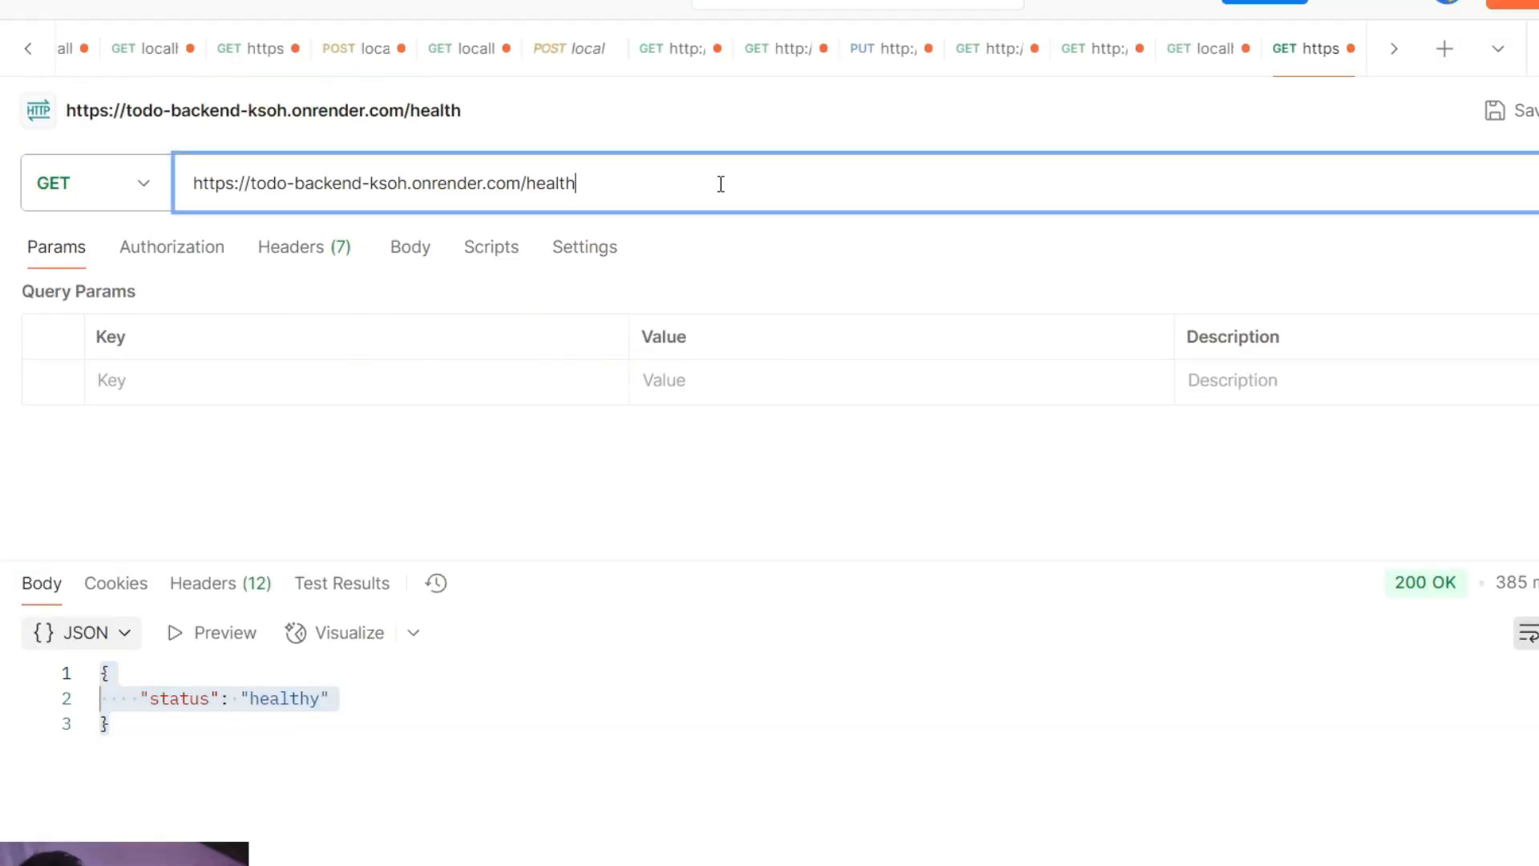
key("ctrl+BackSpace")
type("todos")
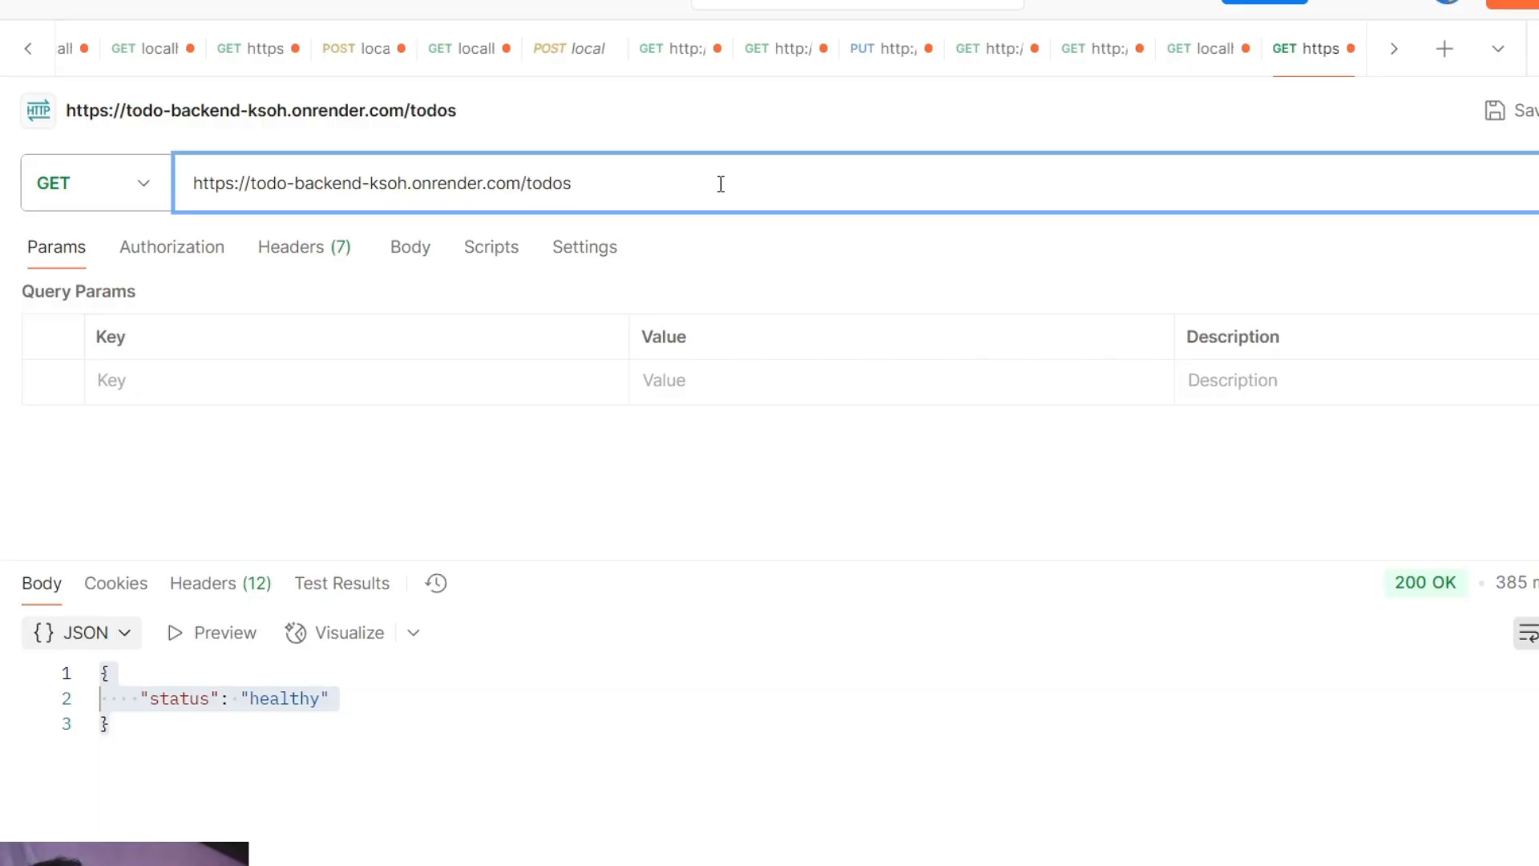
key("ctrl+Return")
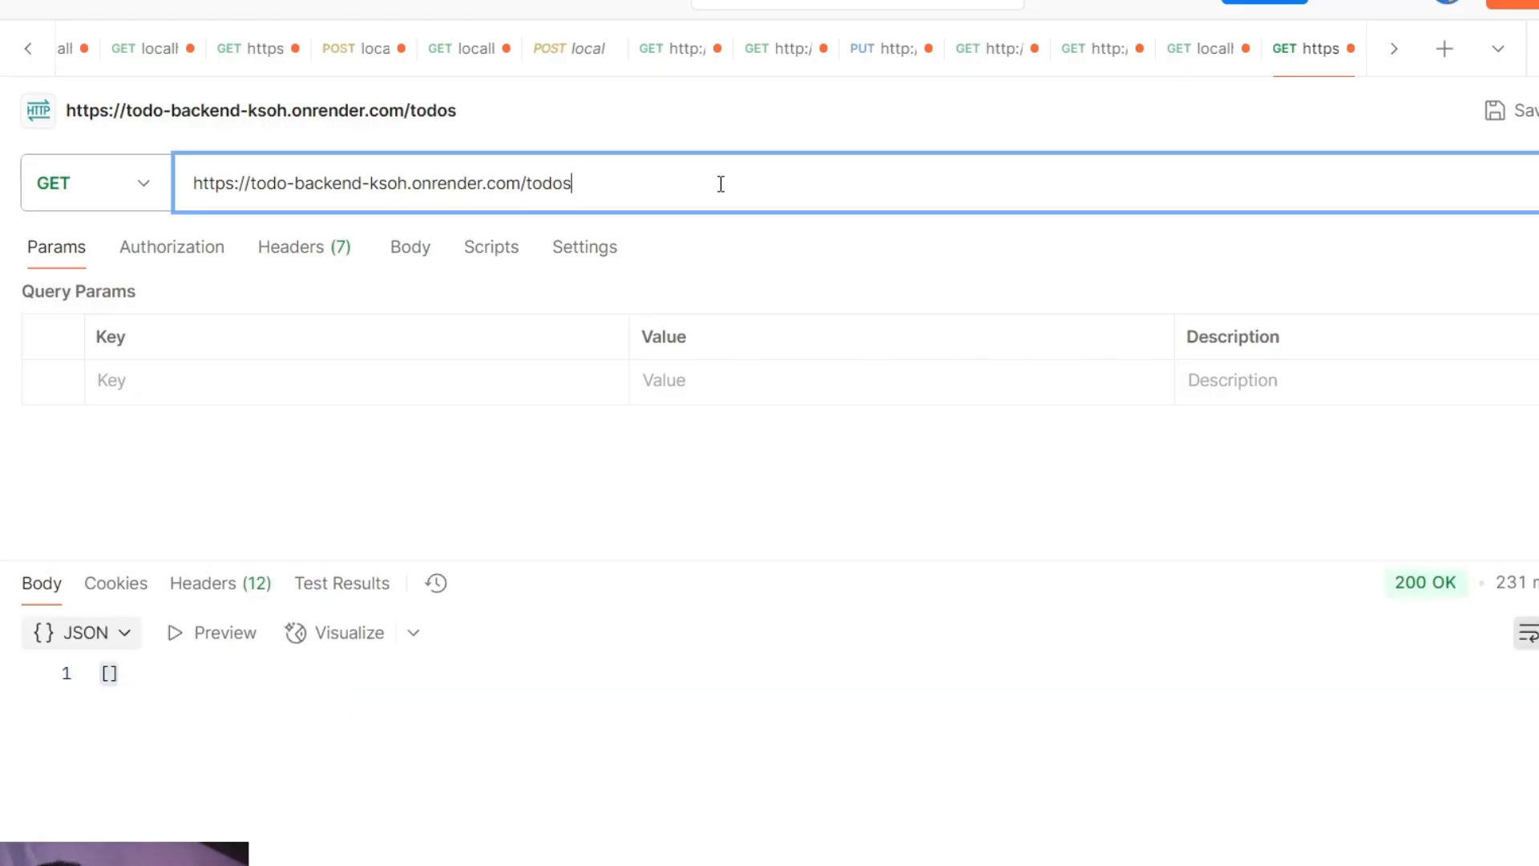
Change the /todos request's method to POST and set its body format to raw JSON.
left_click(138, 187)
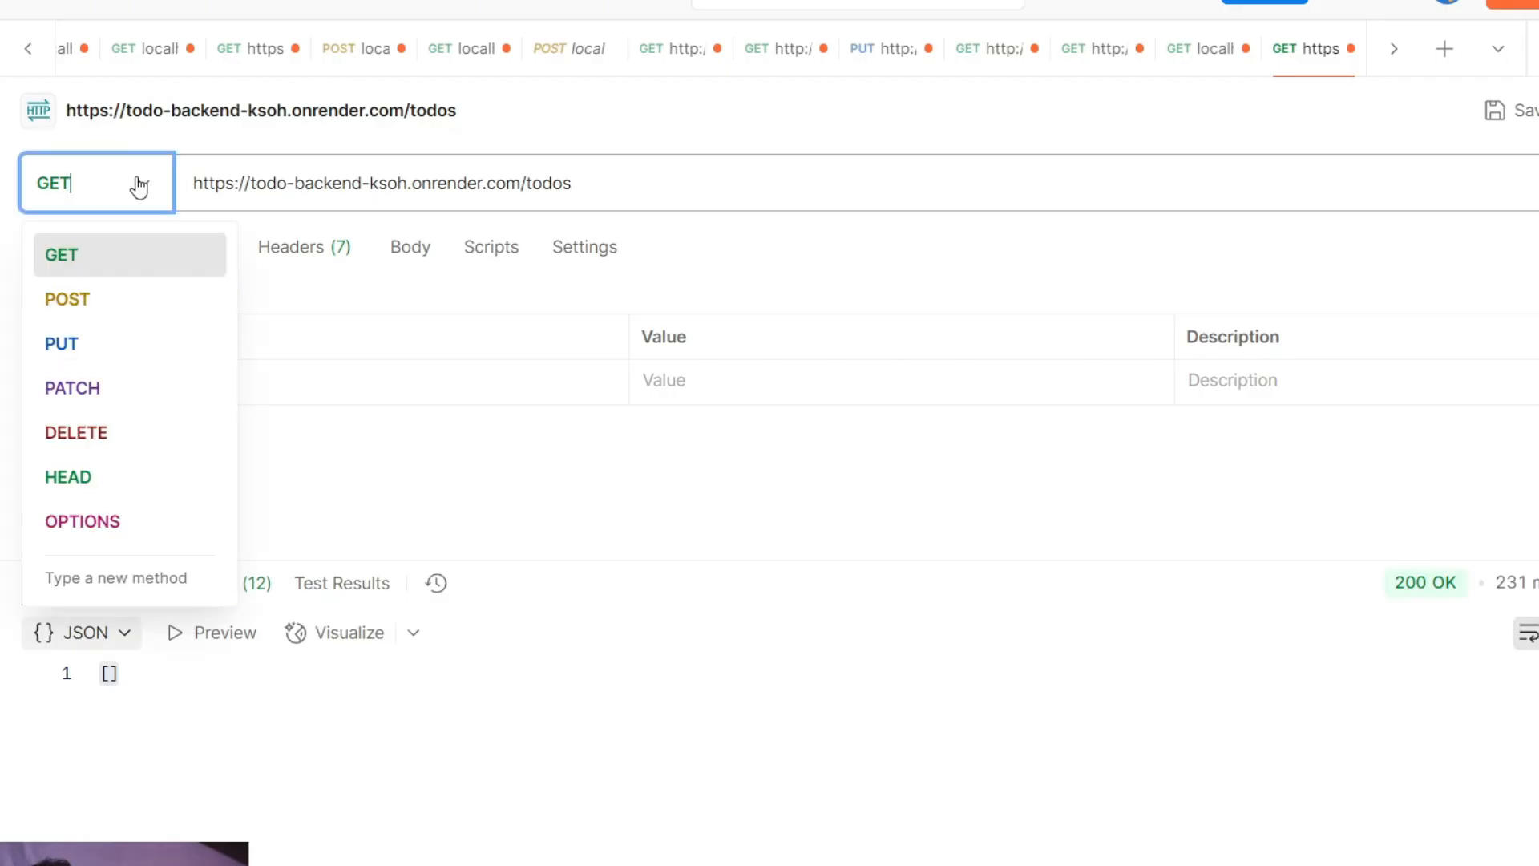
left_click(145, 308)
left_click(411, 247)
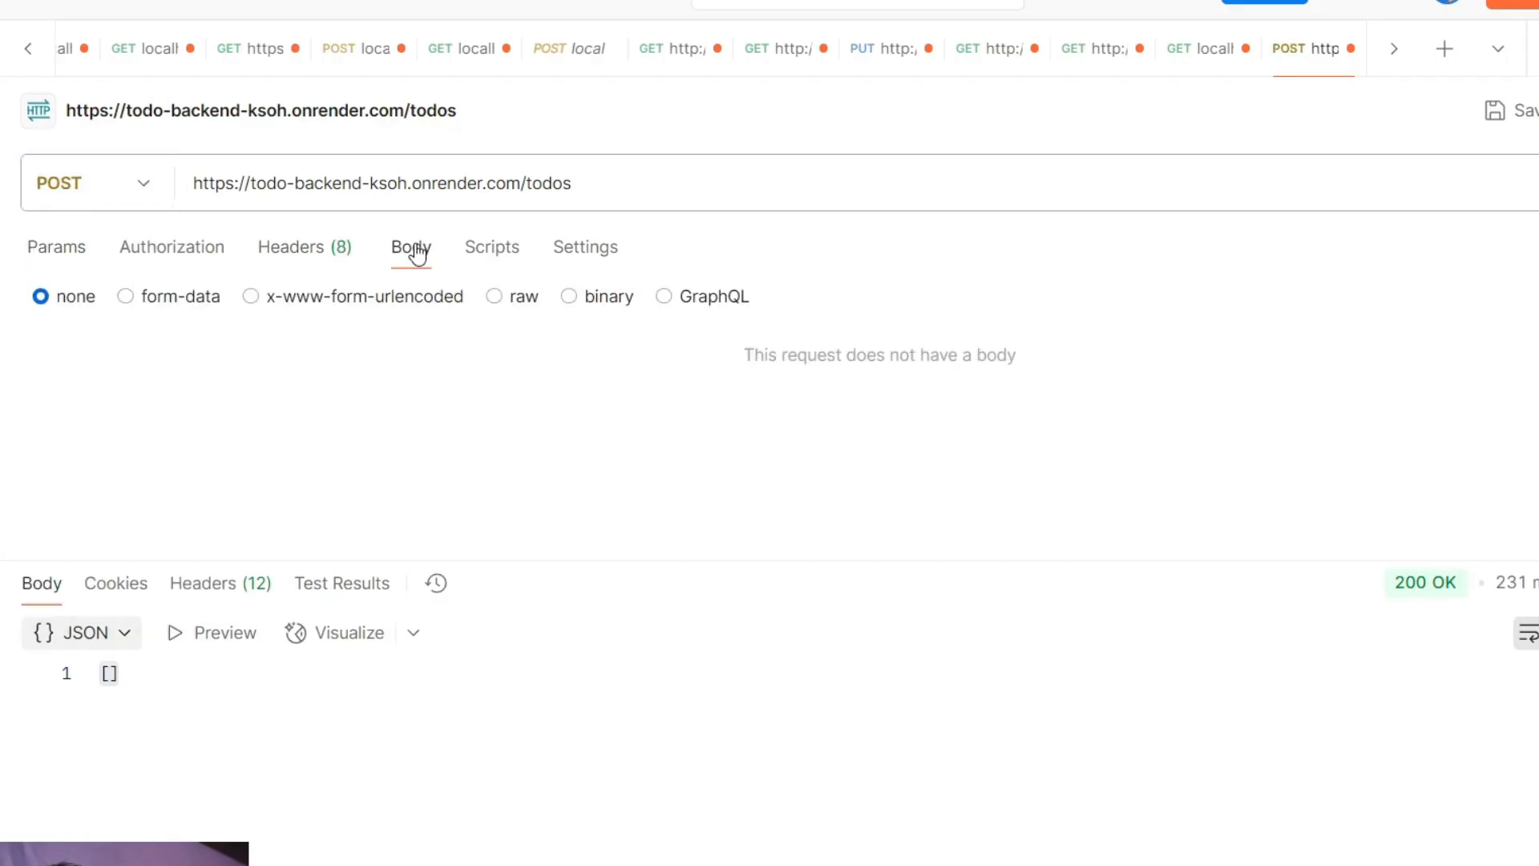
left_click(492, 298)
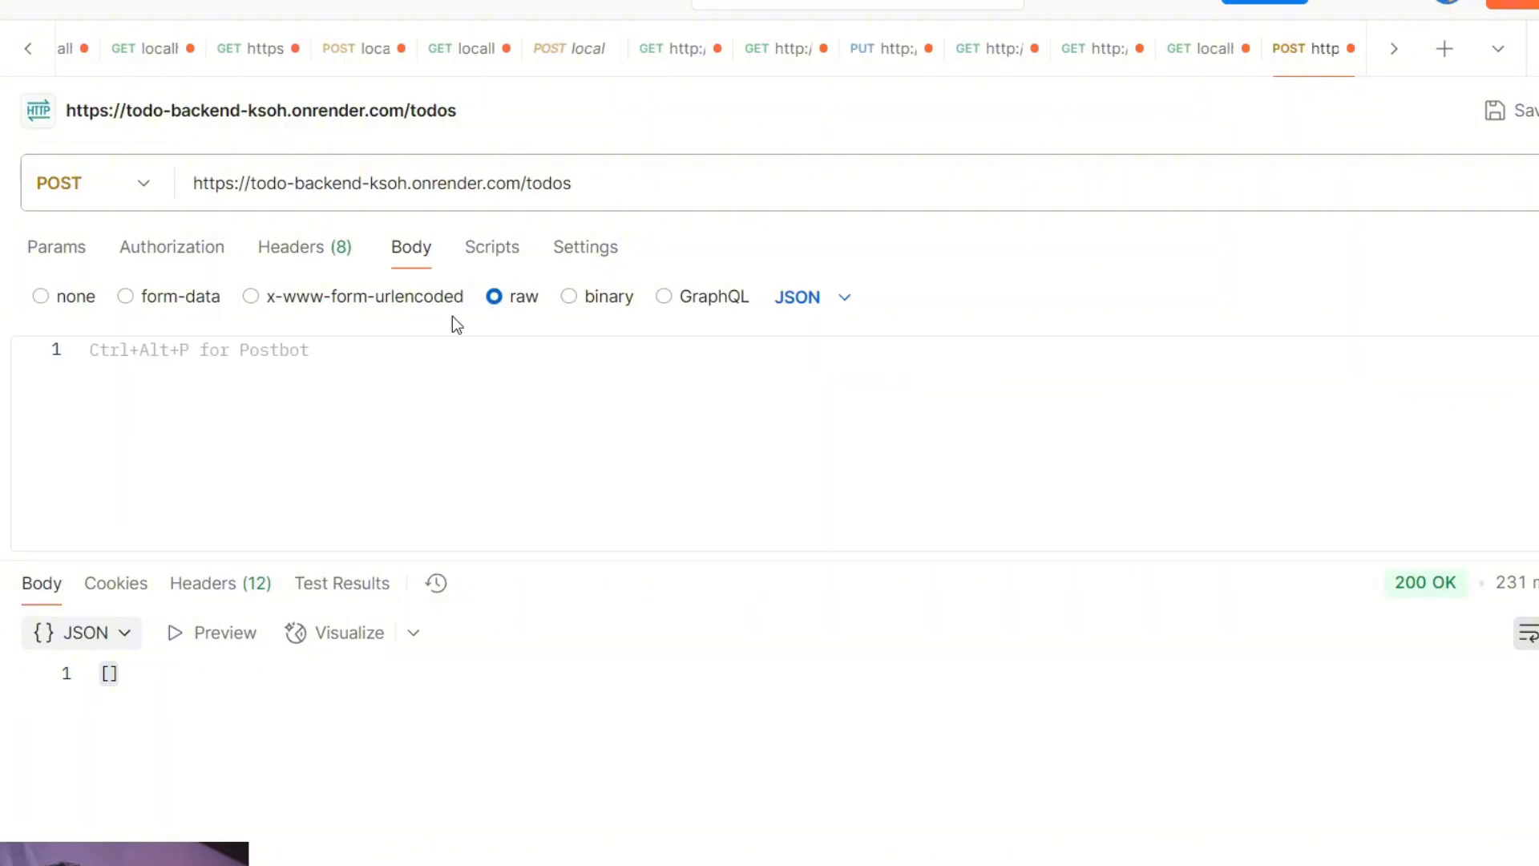
type("{")
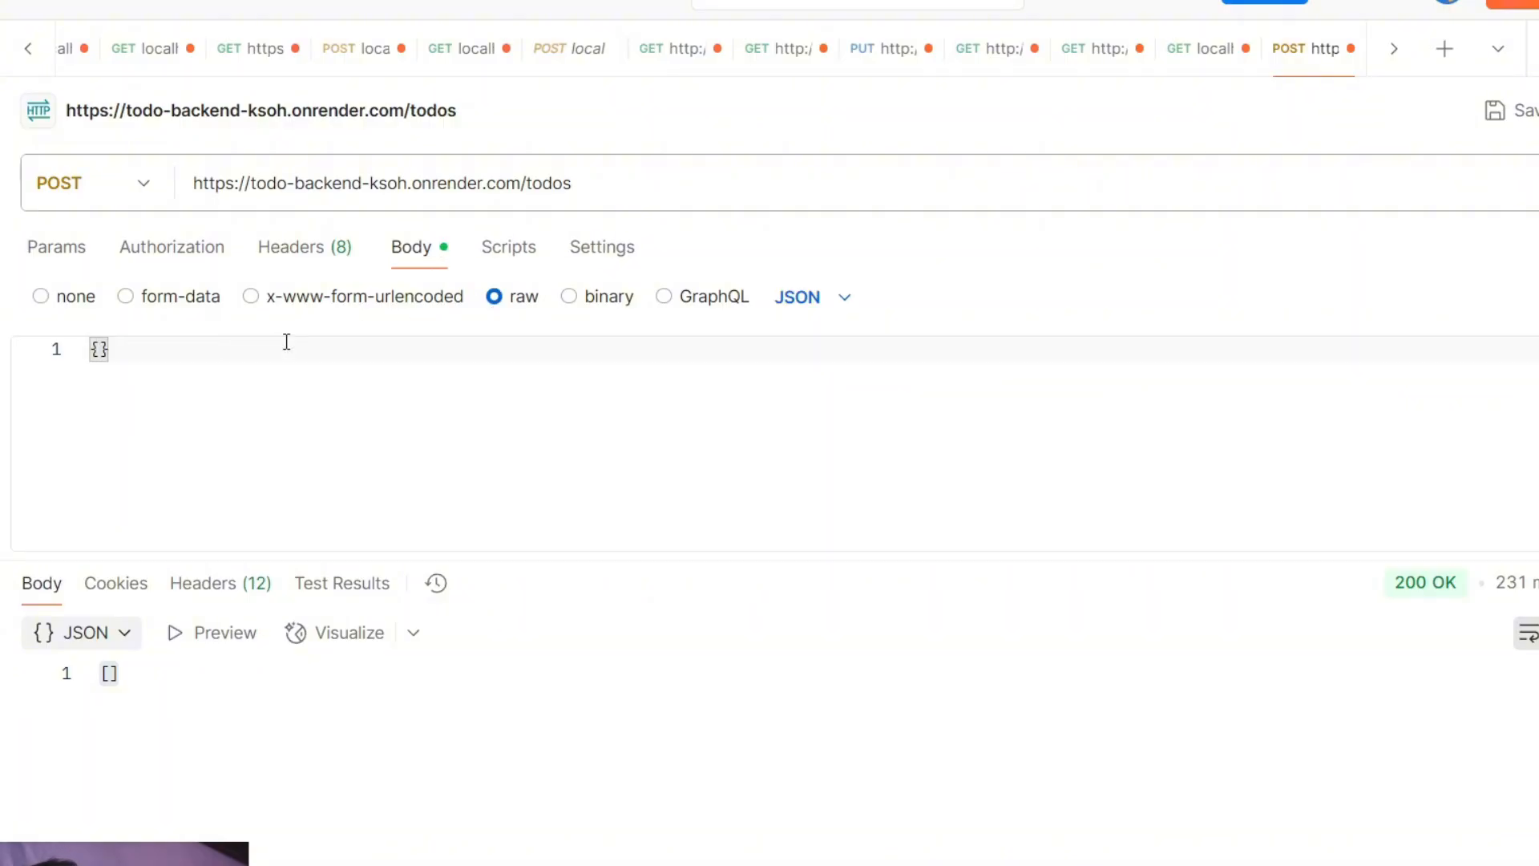
key("Return")
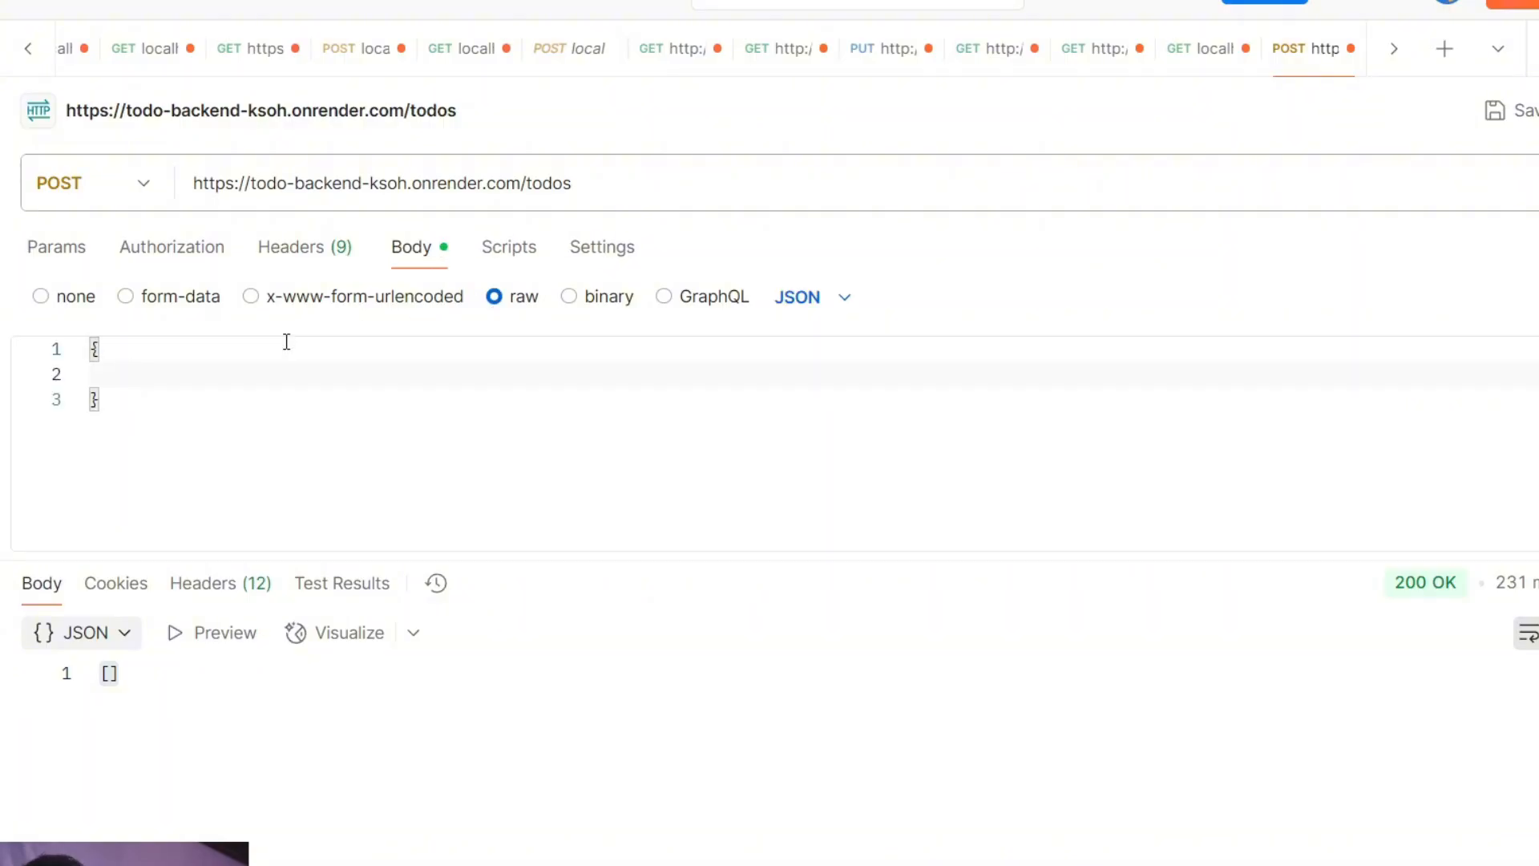
type("\"titile")
key("Left")
key("Left")
key("Left")
type("=")
key("ctrl+a")
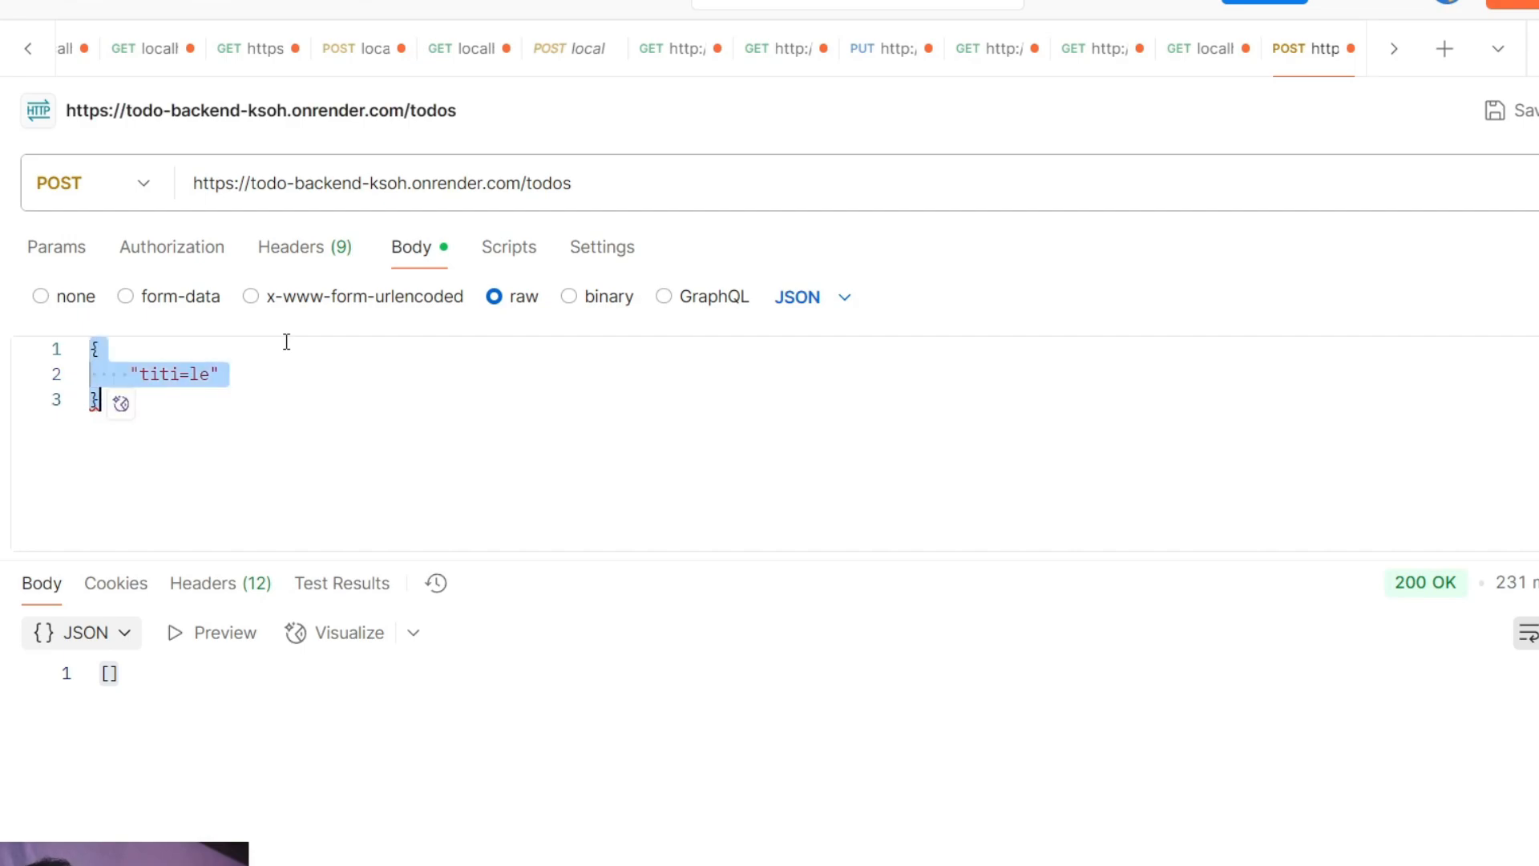
key("BackSpace")
Write a JSON object in the request body with the "title" key set to "Test".
type("{")
key("Return")
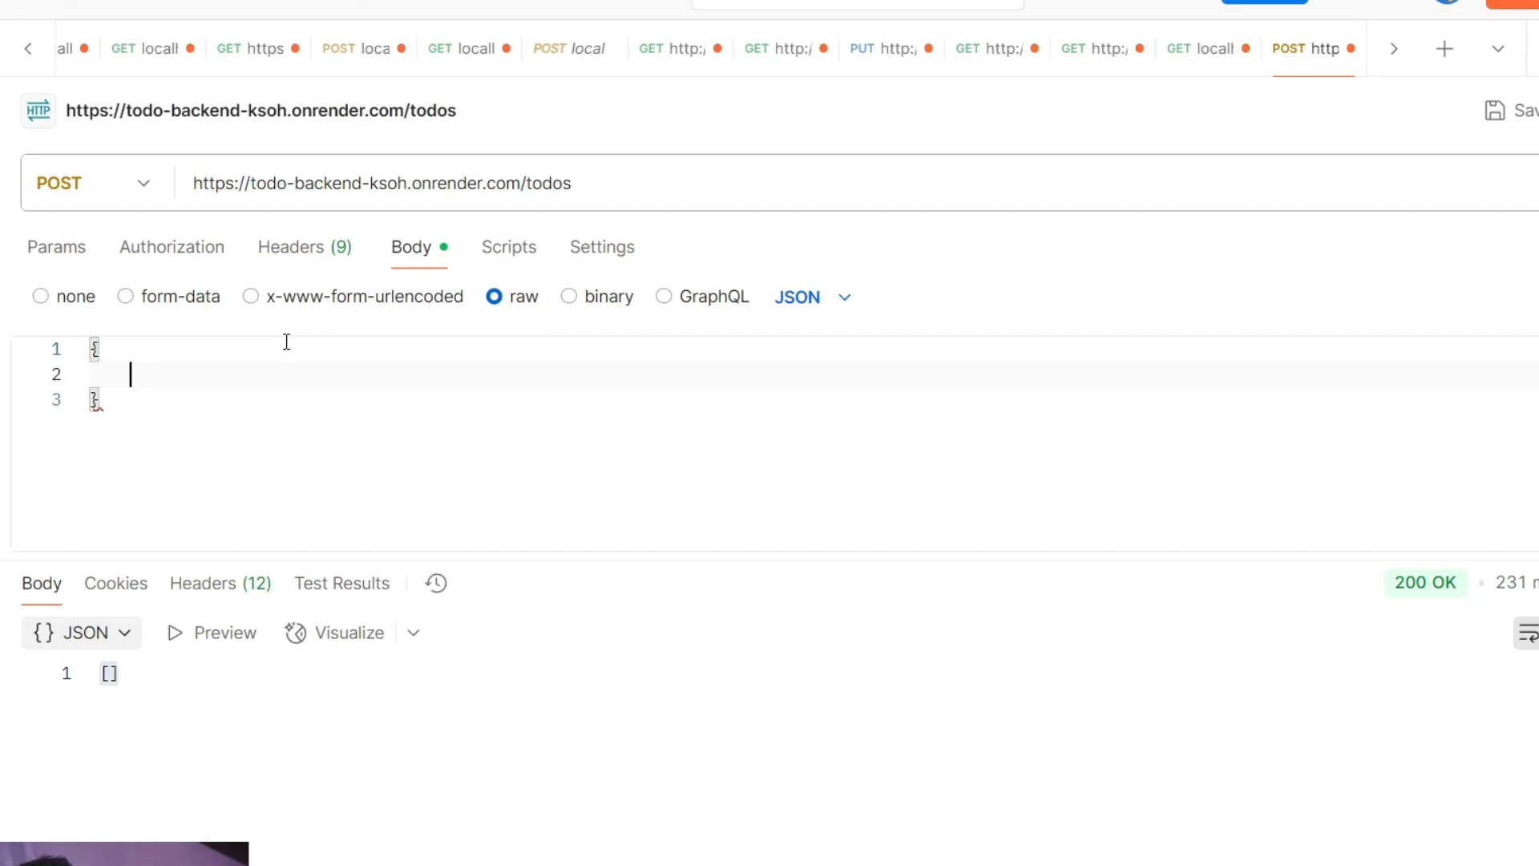
type("\"")
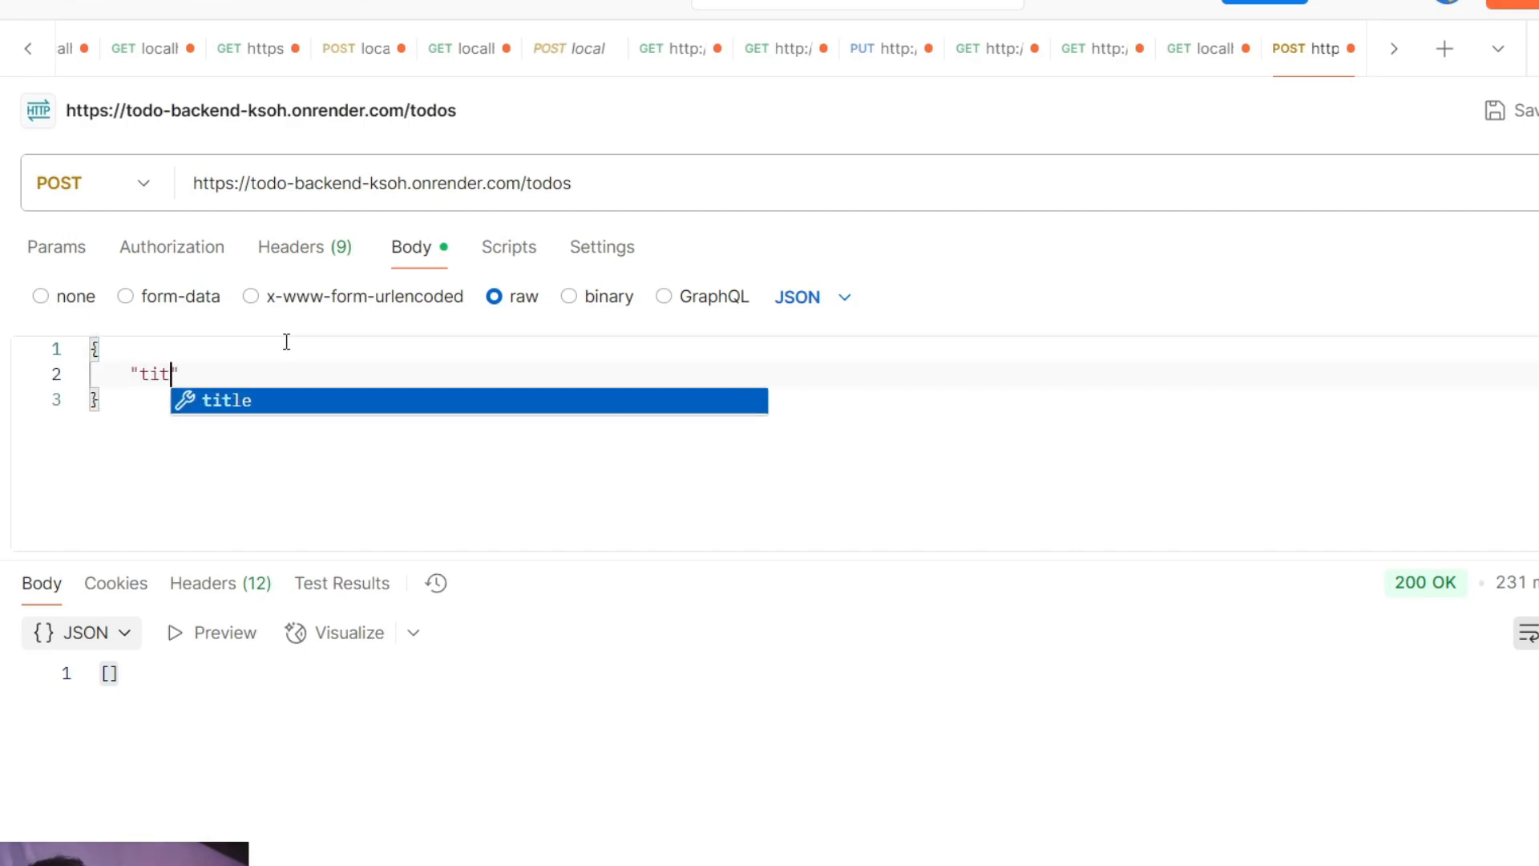
type("title\" : ")
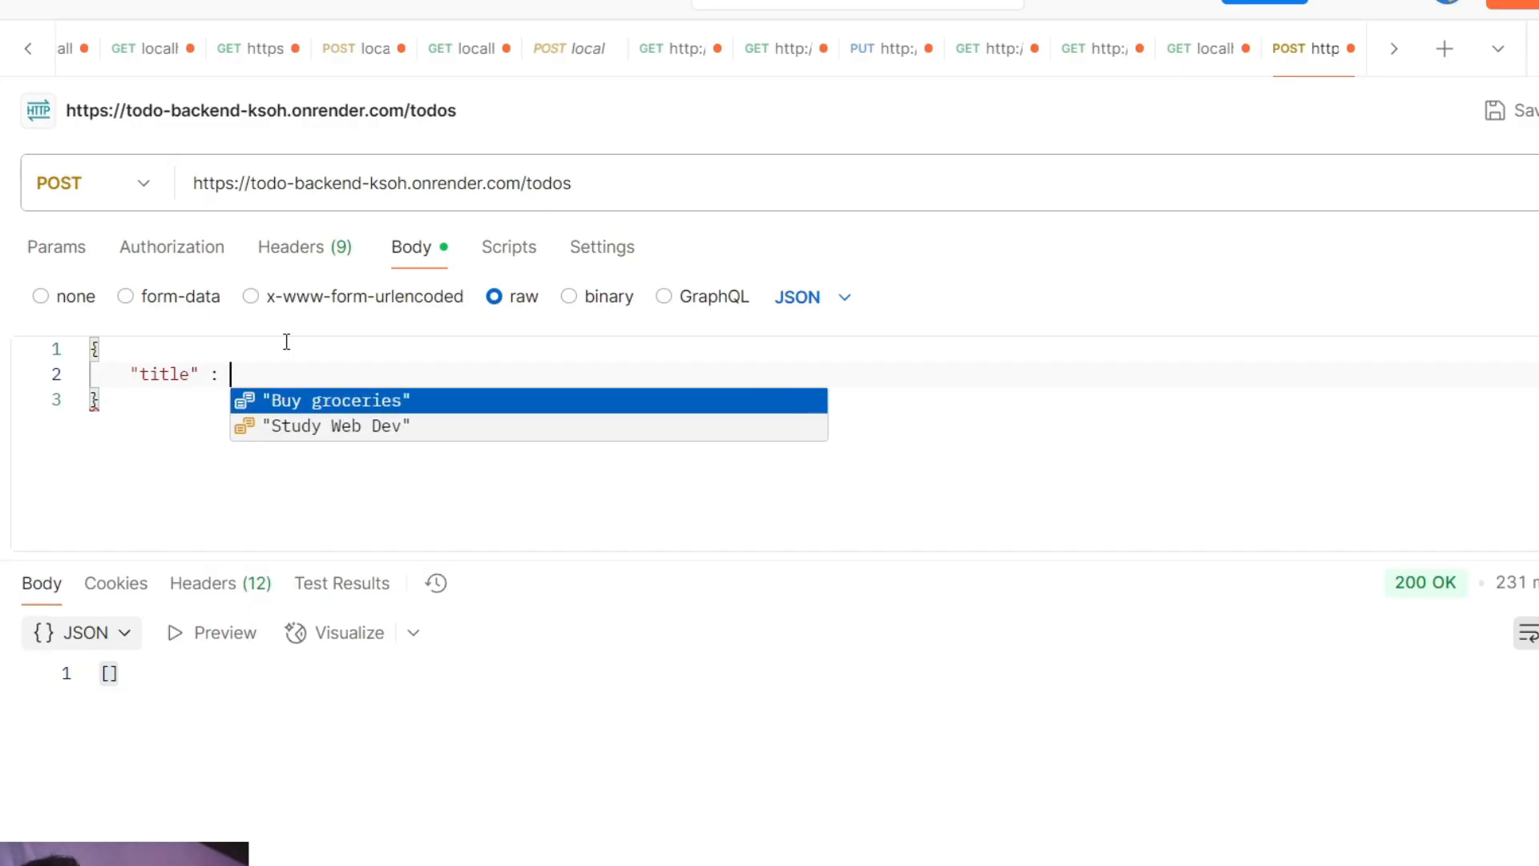
type("\"\"")
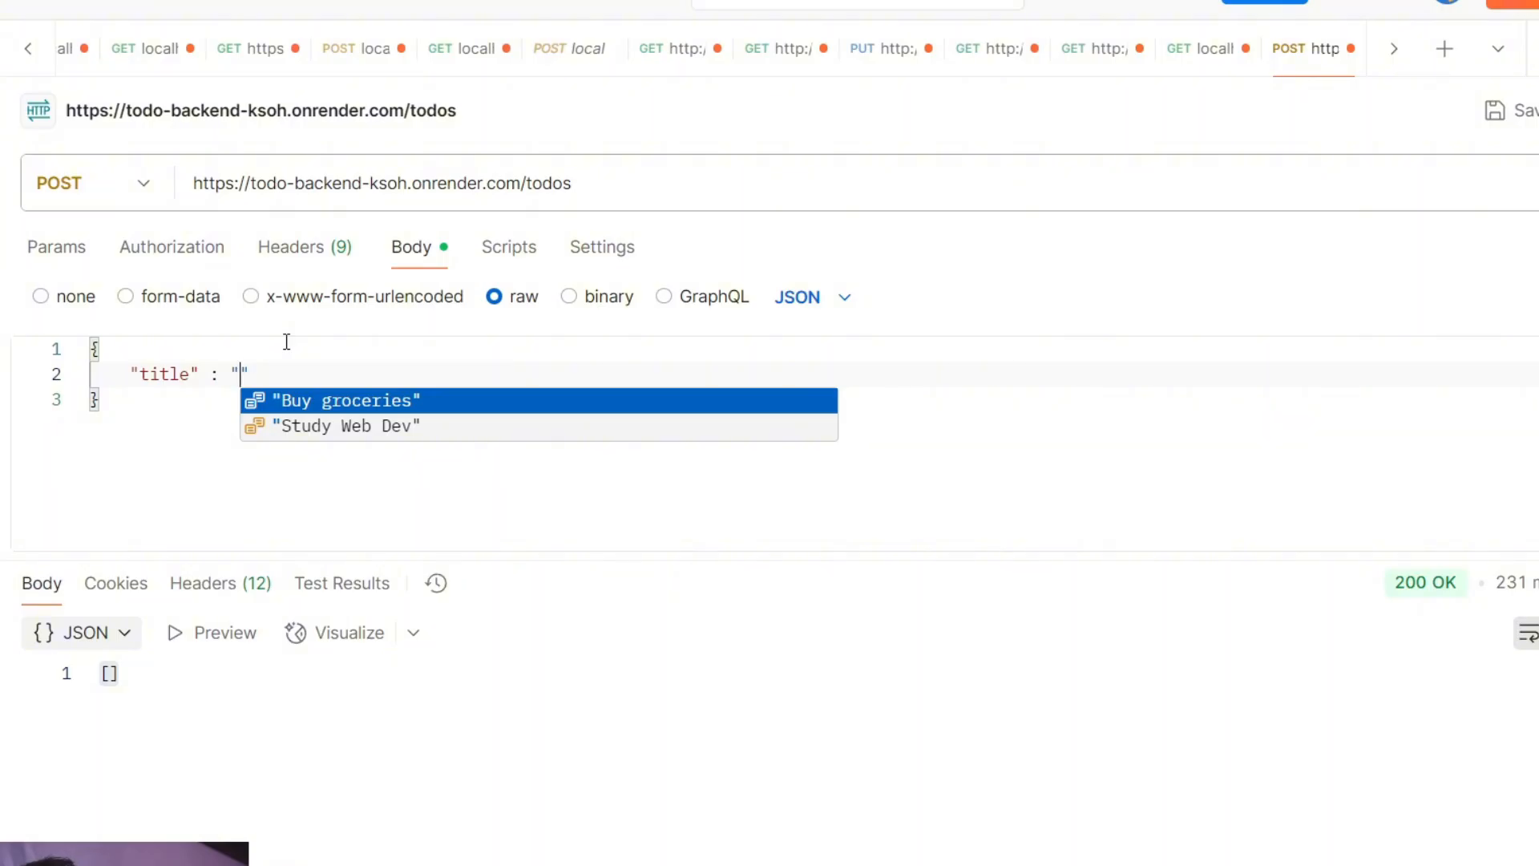
type("Test")
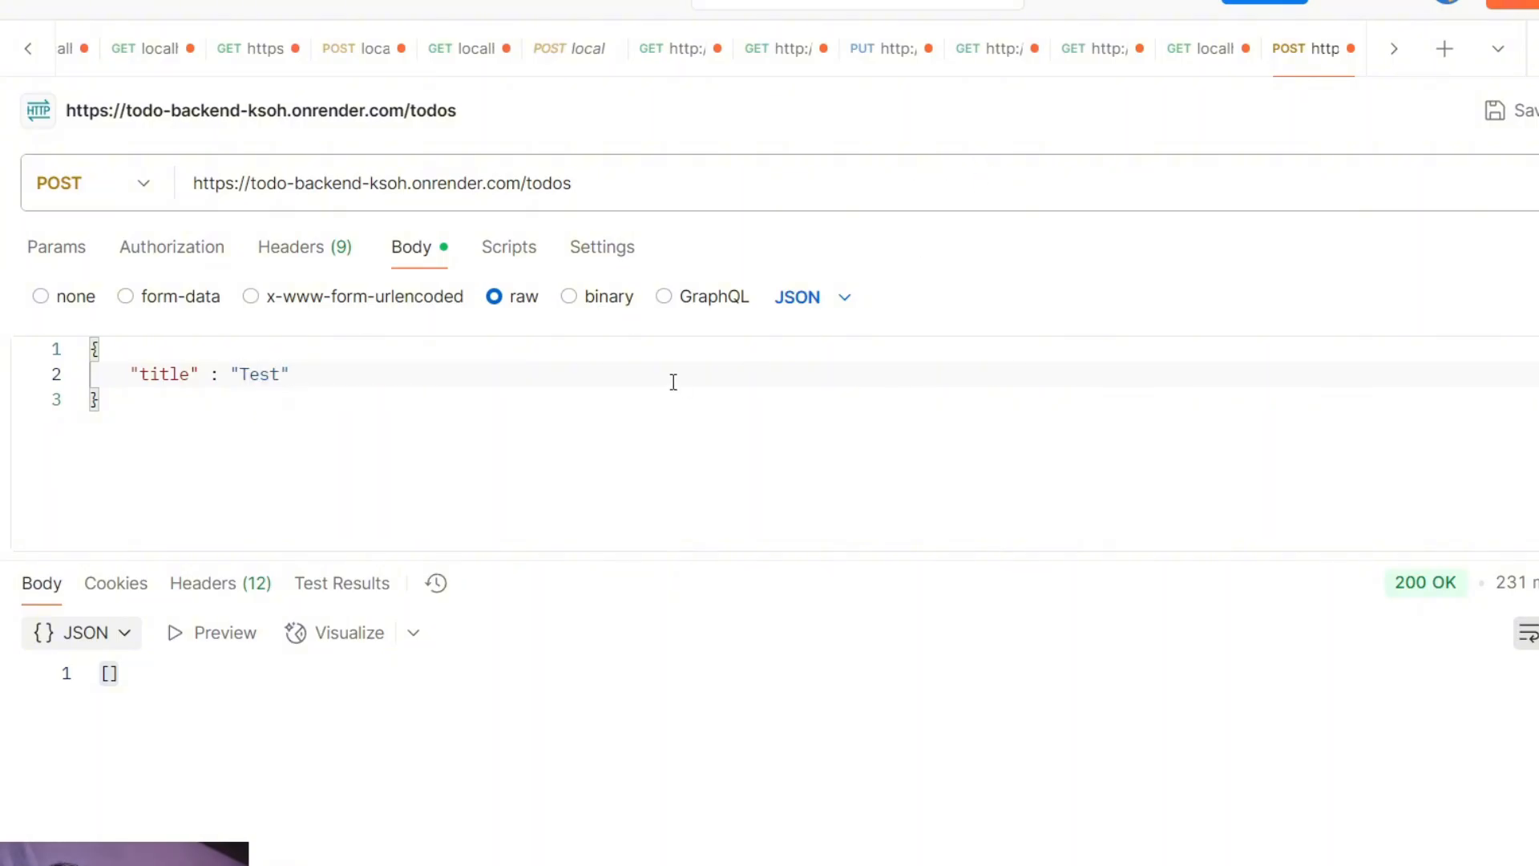
Add a "description" of "testing purposes only" to the JSON body, send the POST request and inspect the response.
left_click(598, 363)
type(",")
key("Return")
type("\"desc")
key("Return")
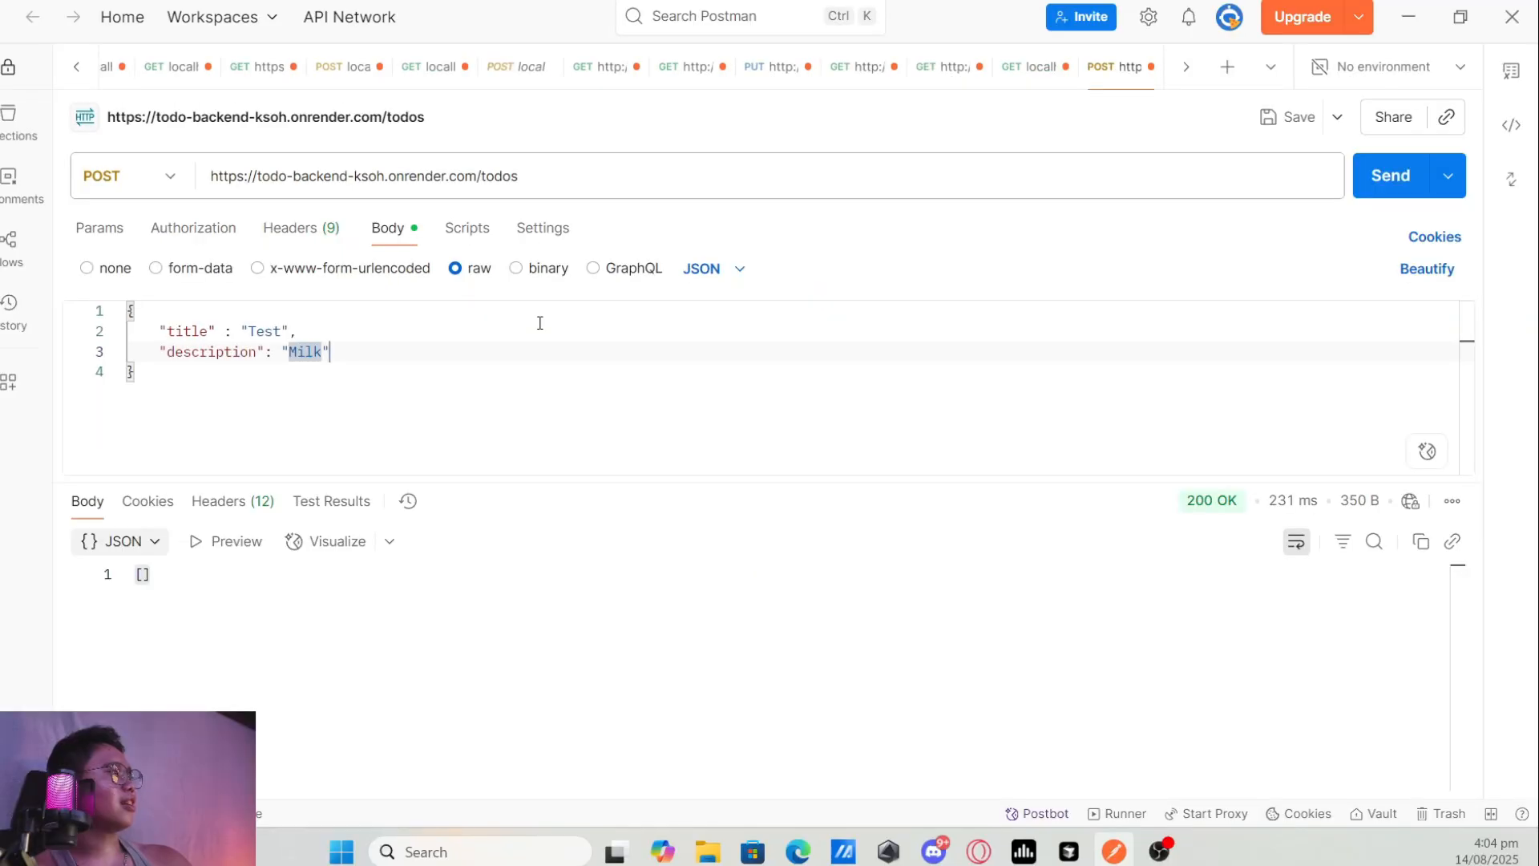
key("BackSpace")
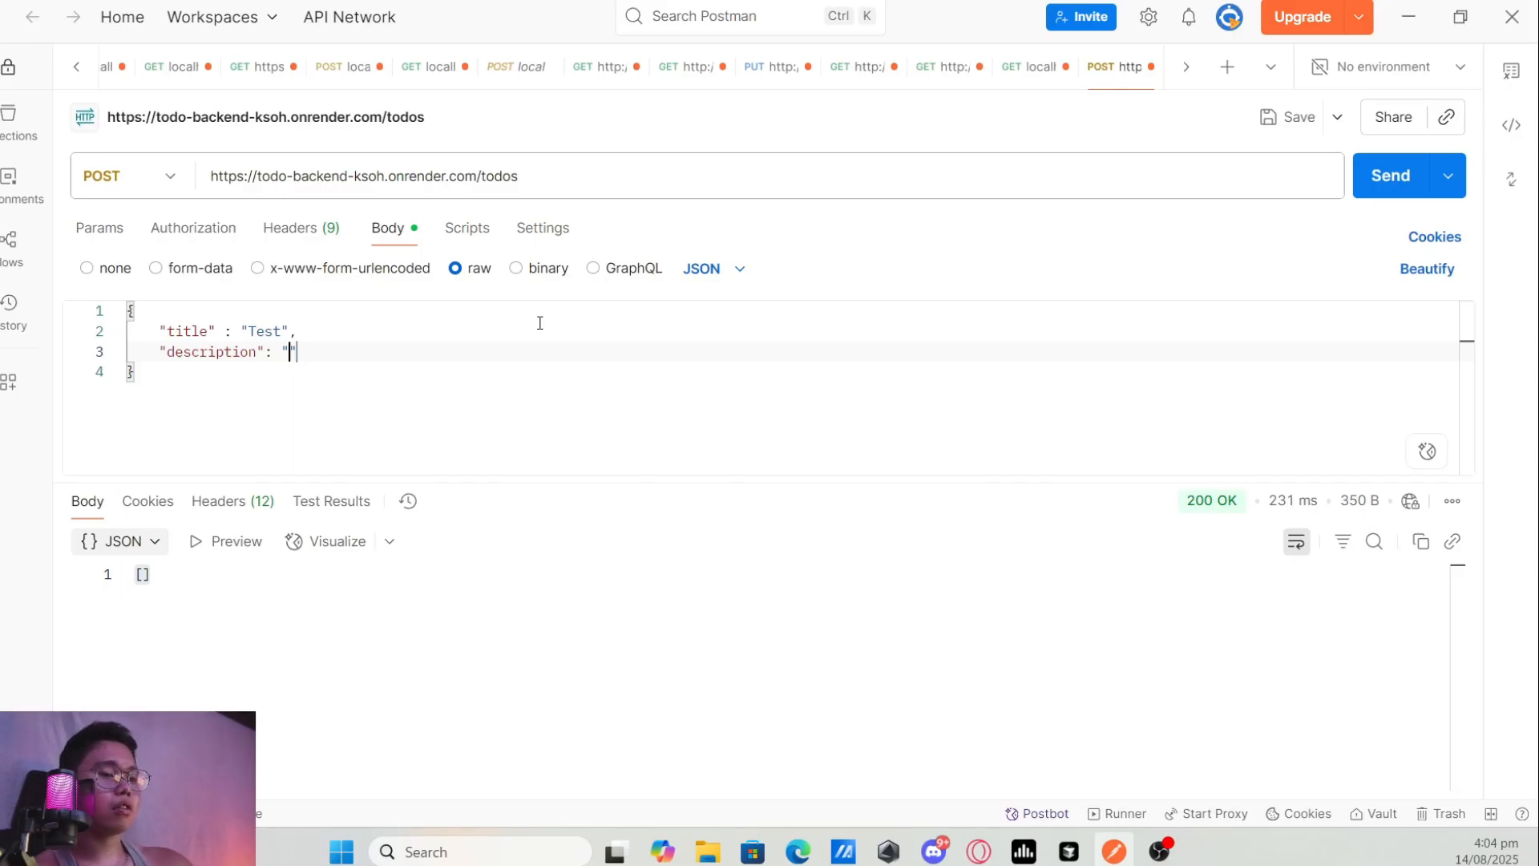
type("testing purpose")
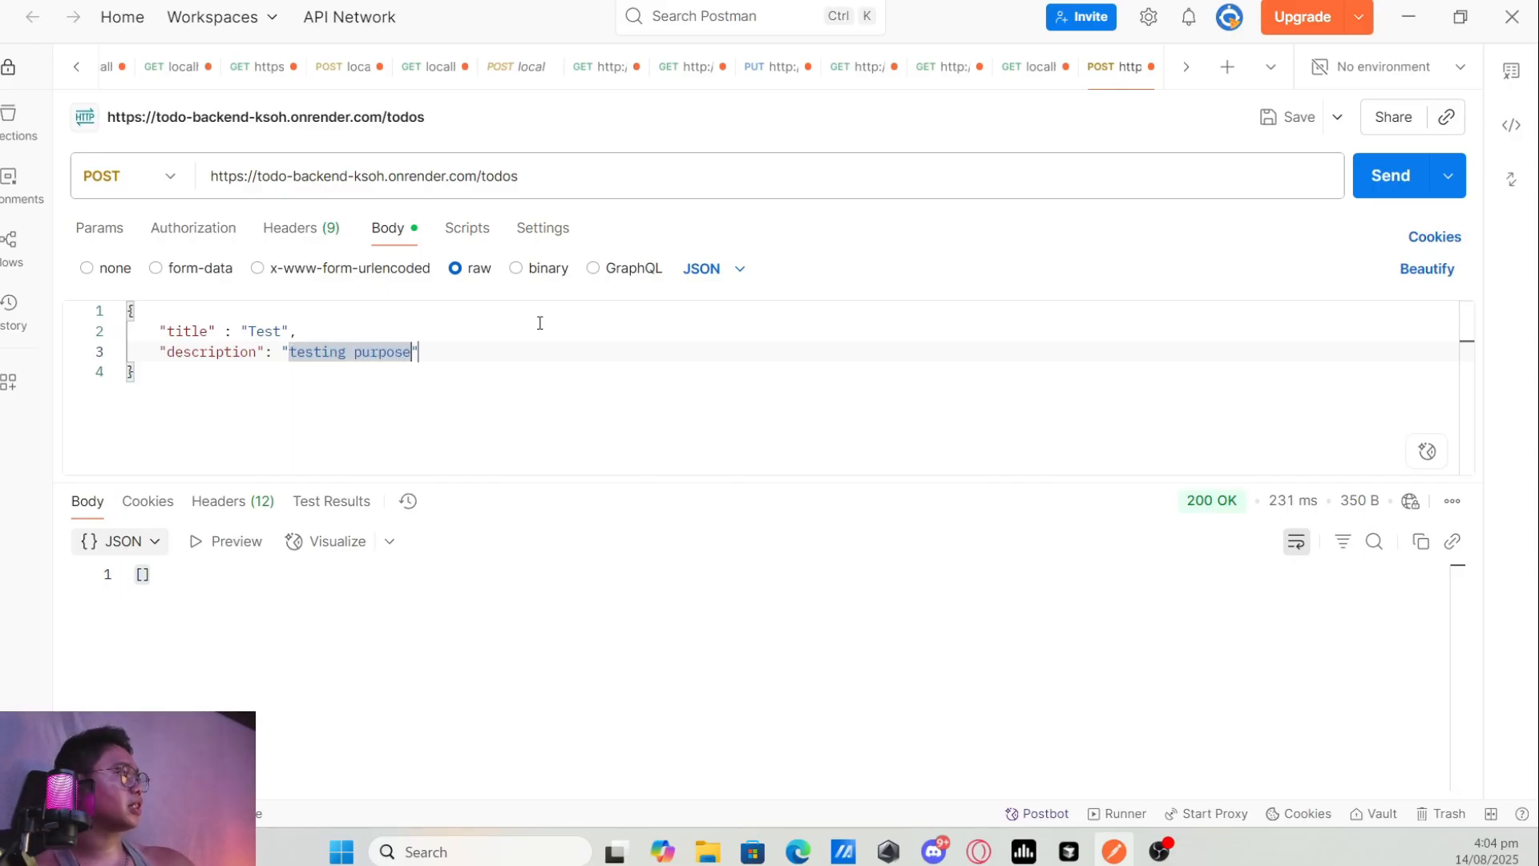
type("s only")
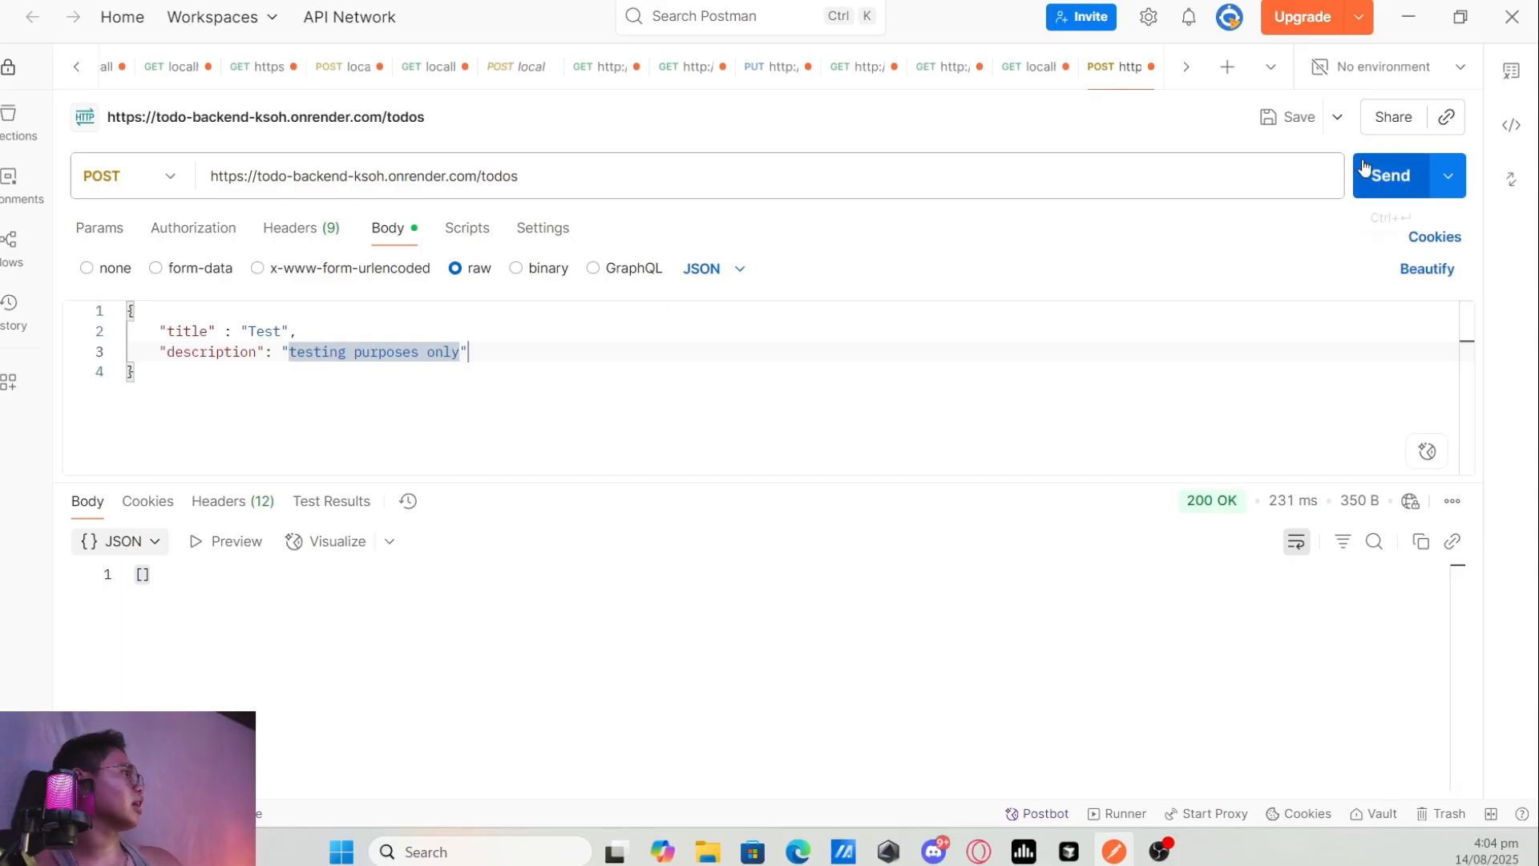
left_click(1376, 189)
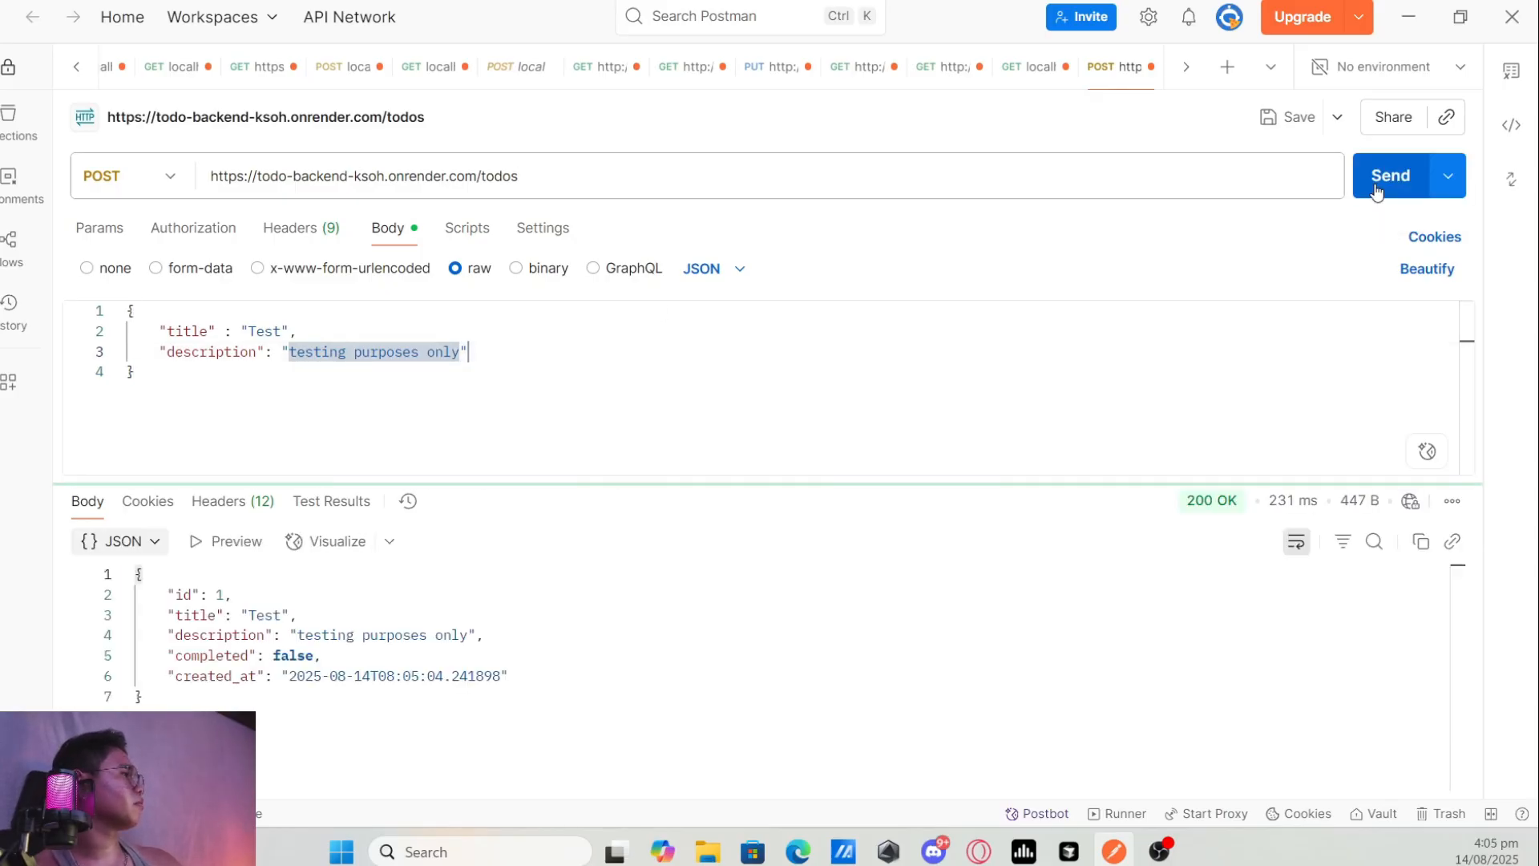
left_click_drag(274, 719, 138, 572)
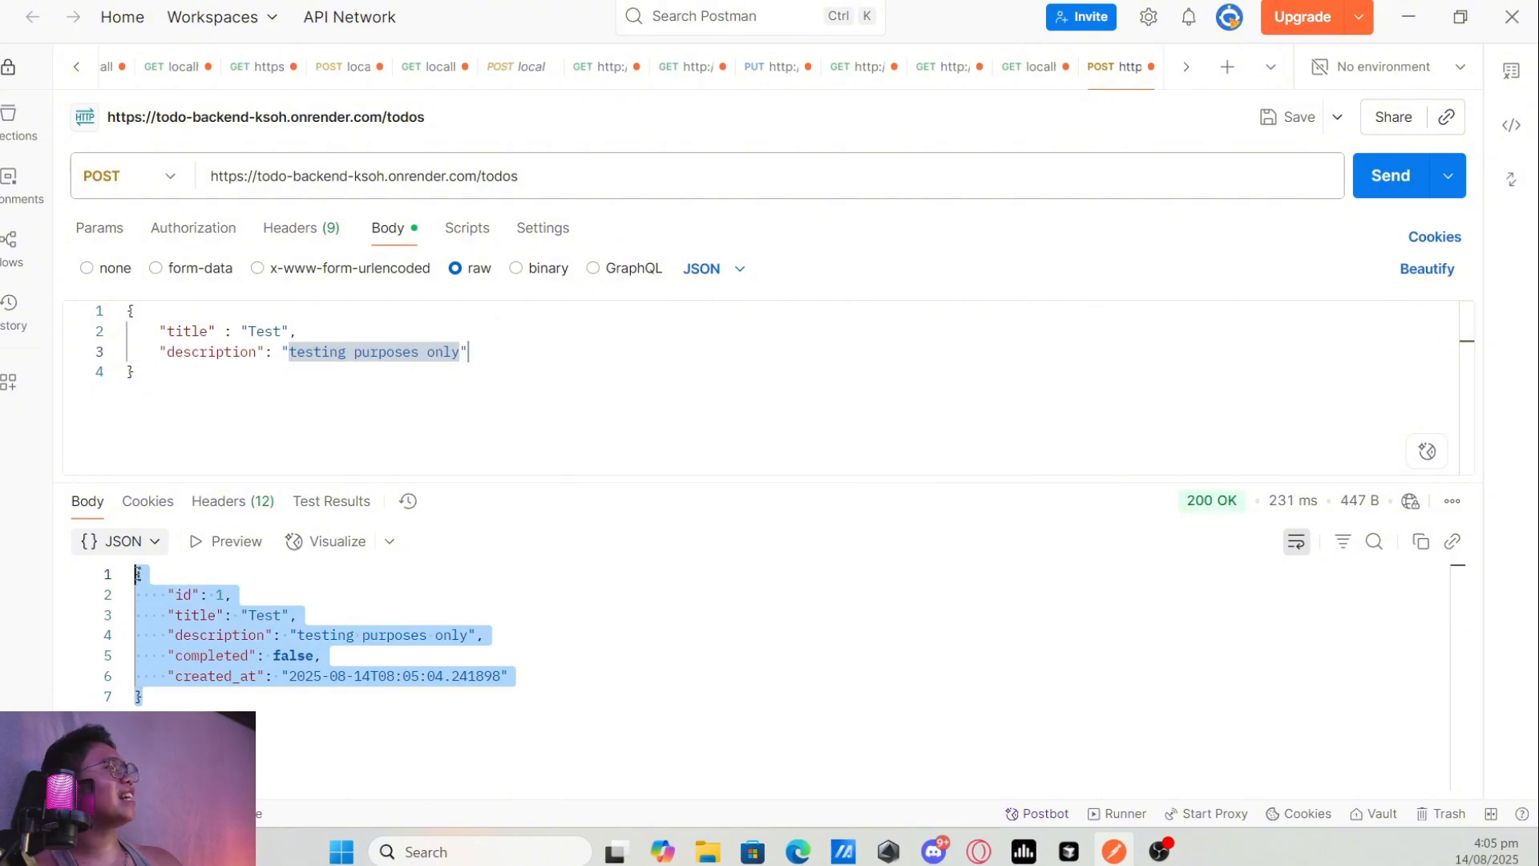
Switch the /todos request's method back to GET and send it to retrieve all todos.
left_click(561, 169)
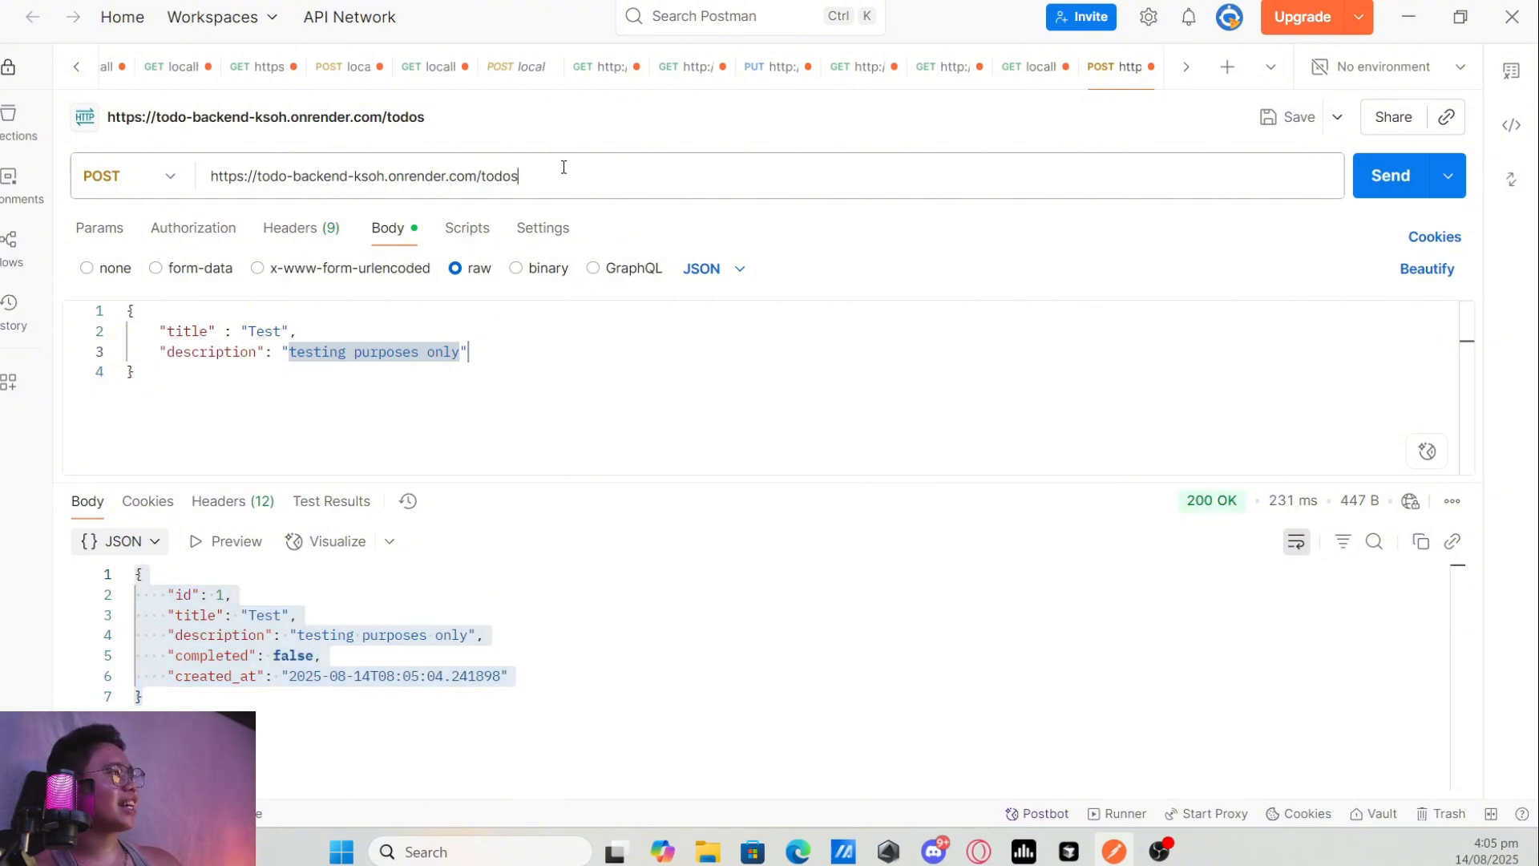
left_click(169, 177)
left_click(156, 235)
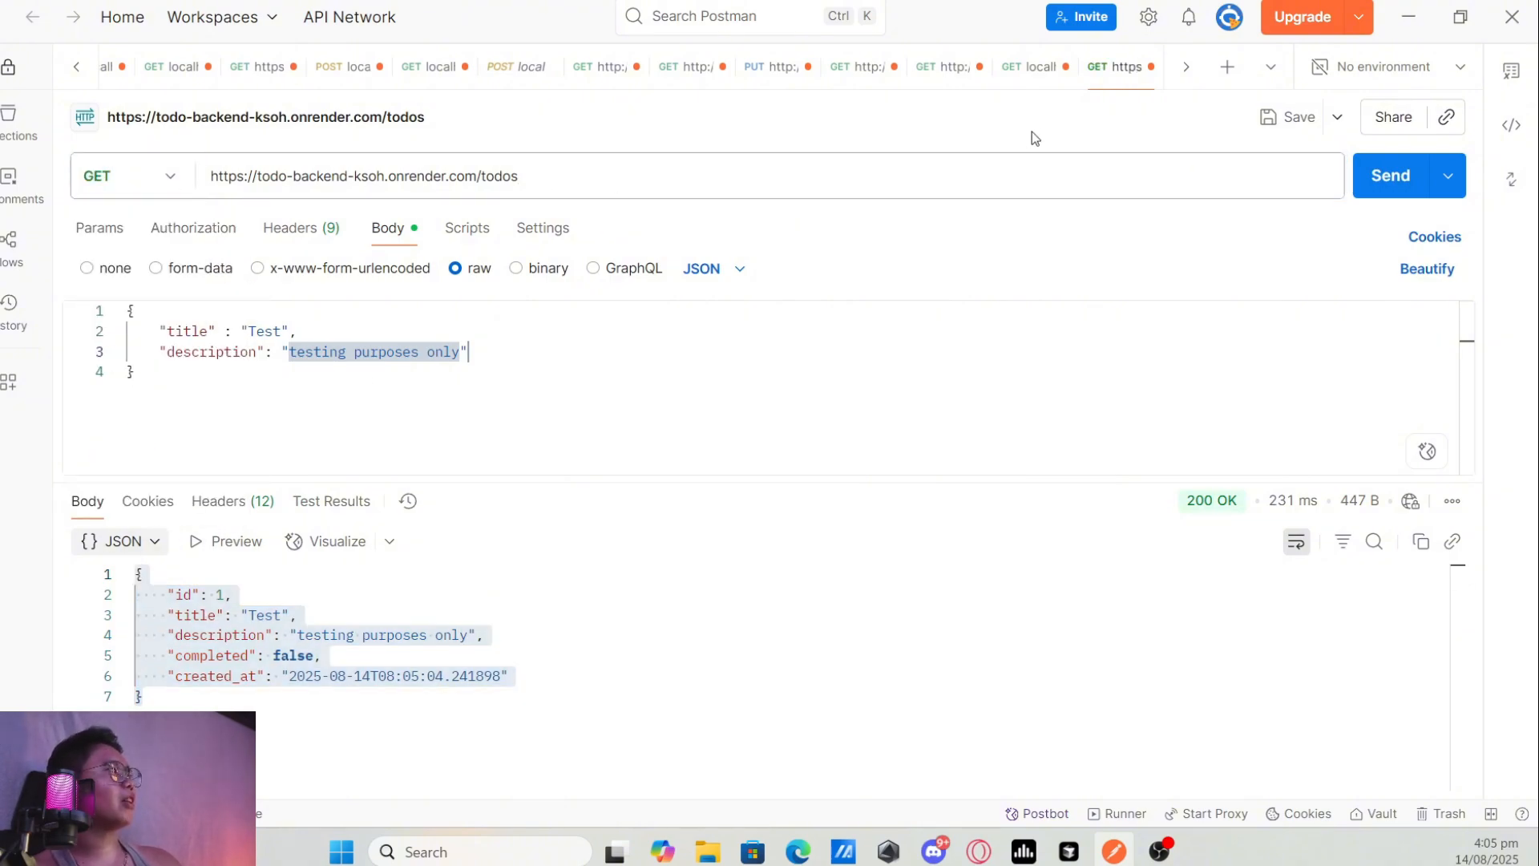
left_click(164, 178)
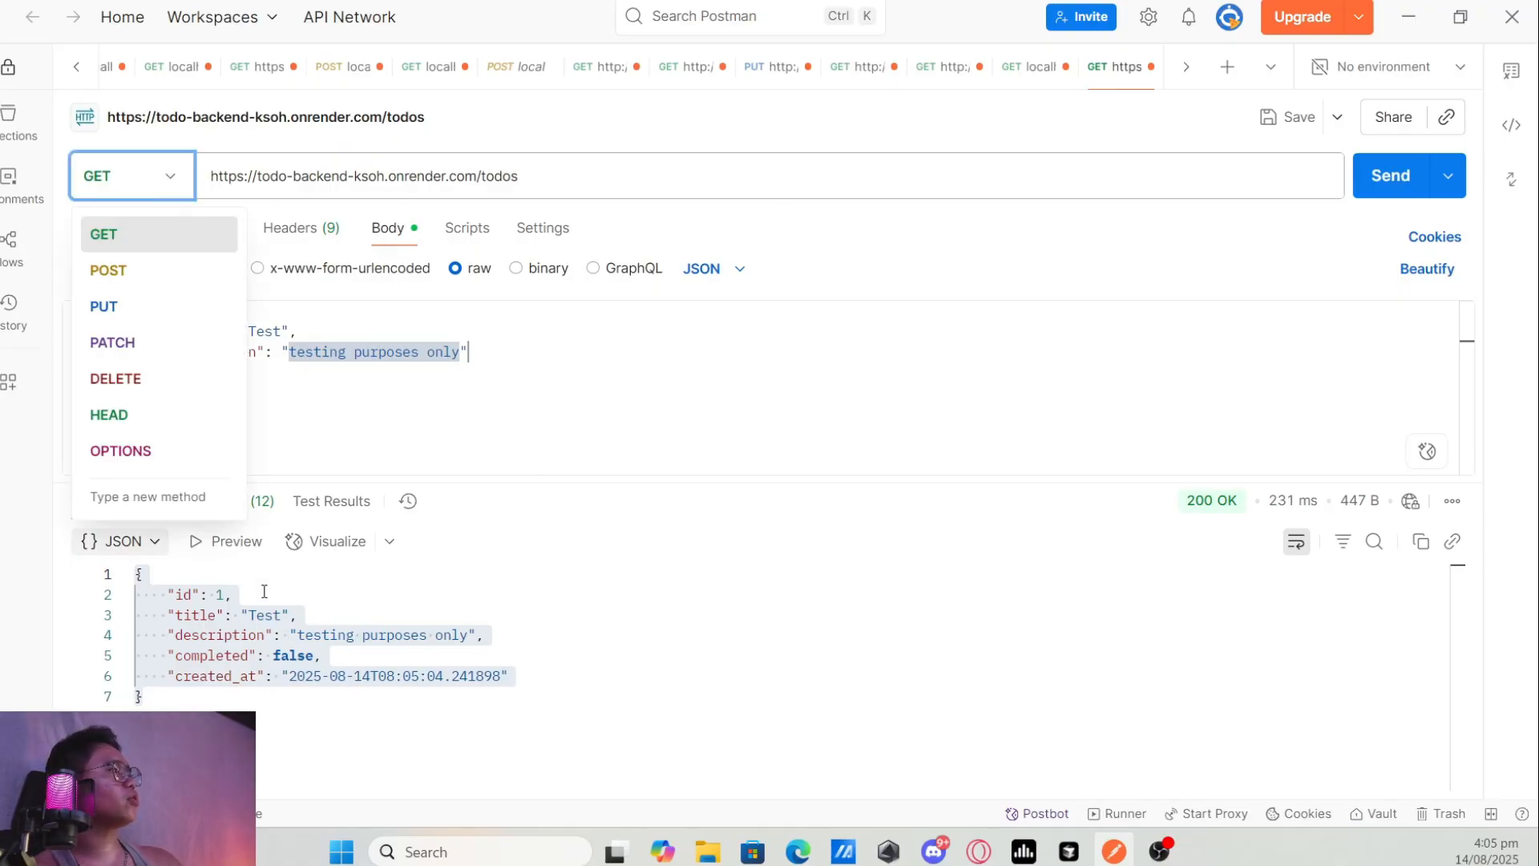
left_click(264, 593)
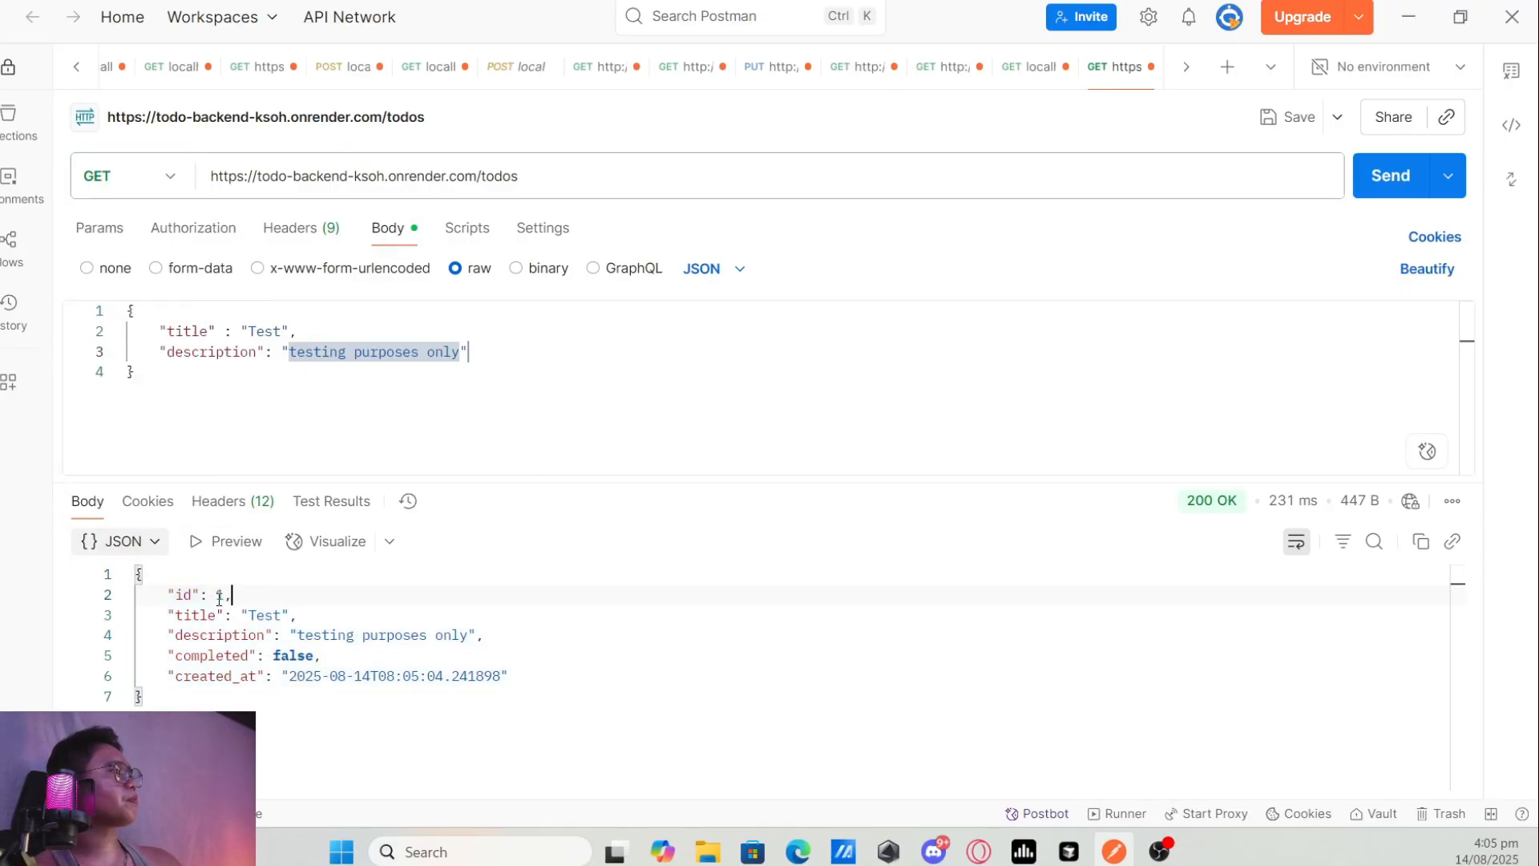
left_click(1374, 185)
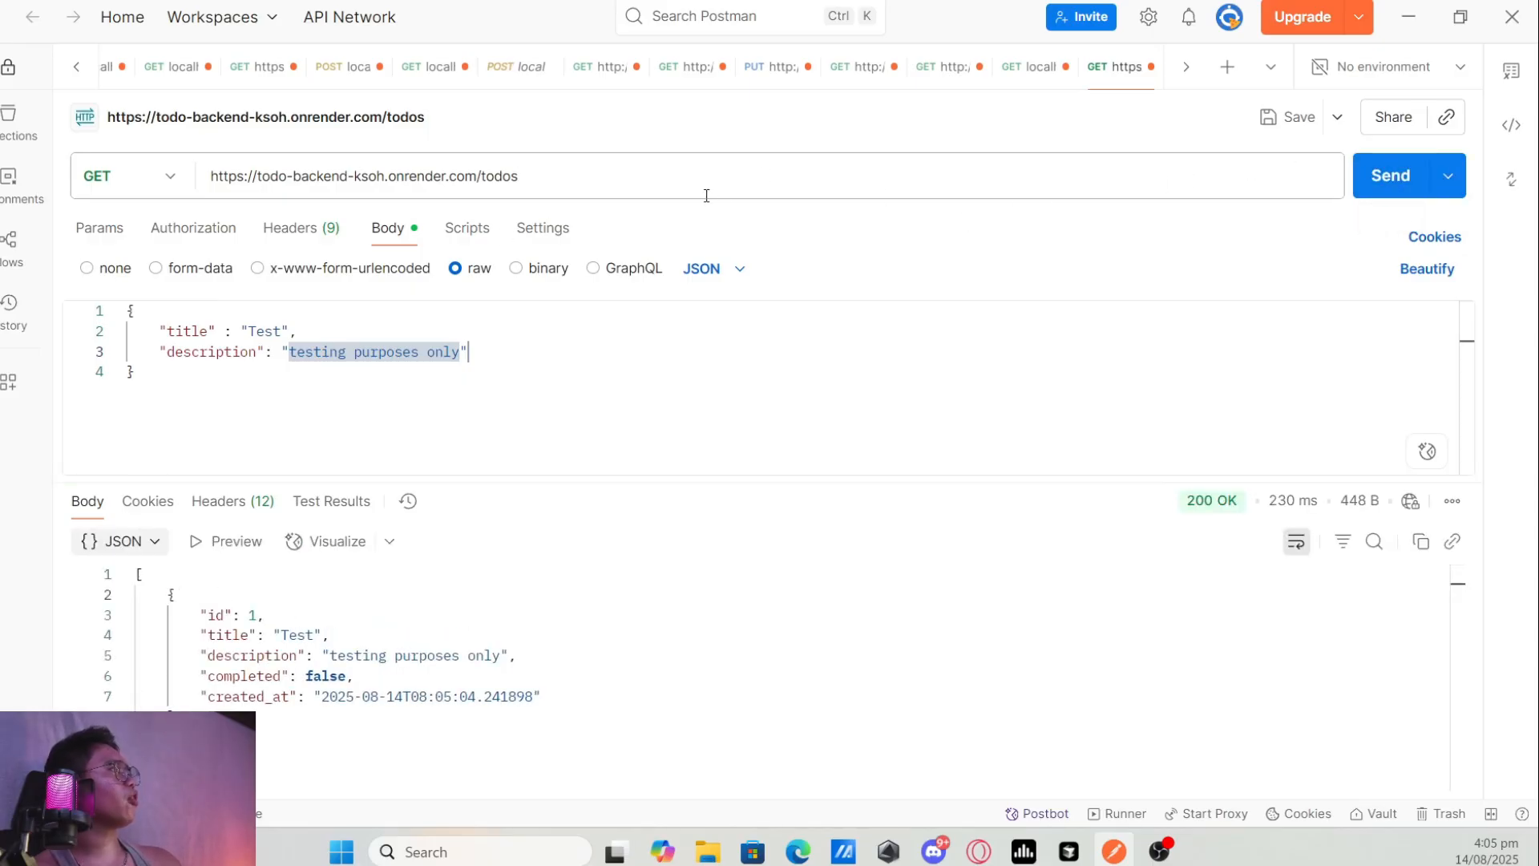
Append /1 to the /todos URL, send the GET request for that single todo and inspect the returned object.
left_click_drag(689, 181, 186, 175)
key("End")
type("/1")
left_click(1391, 178)
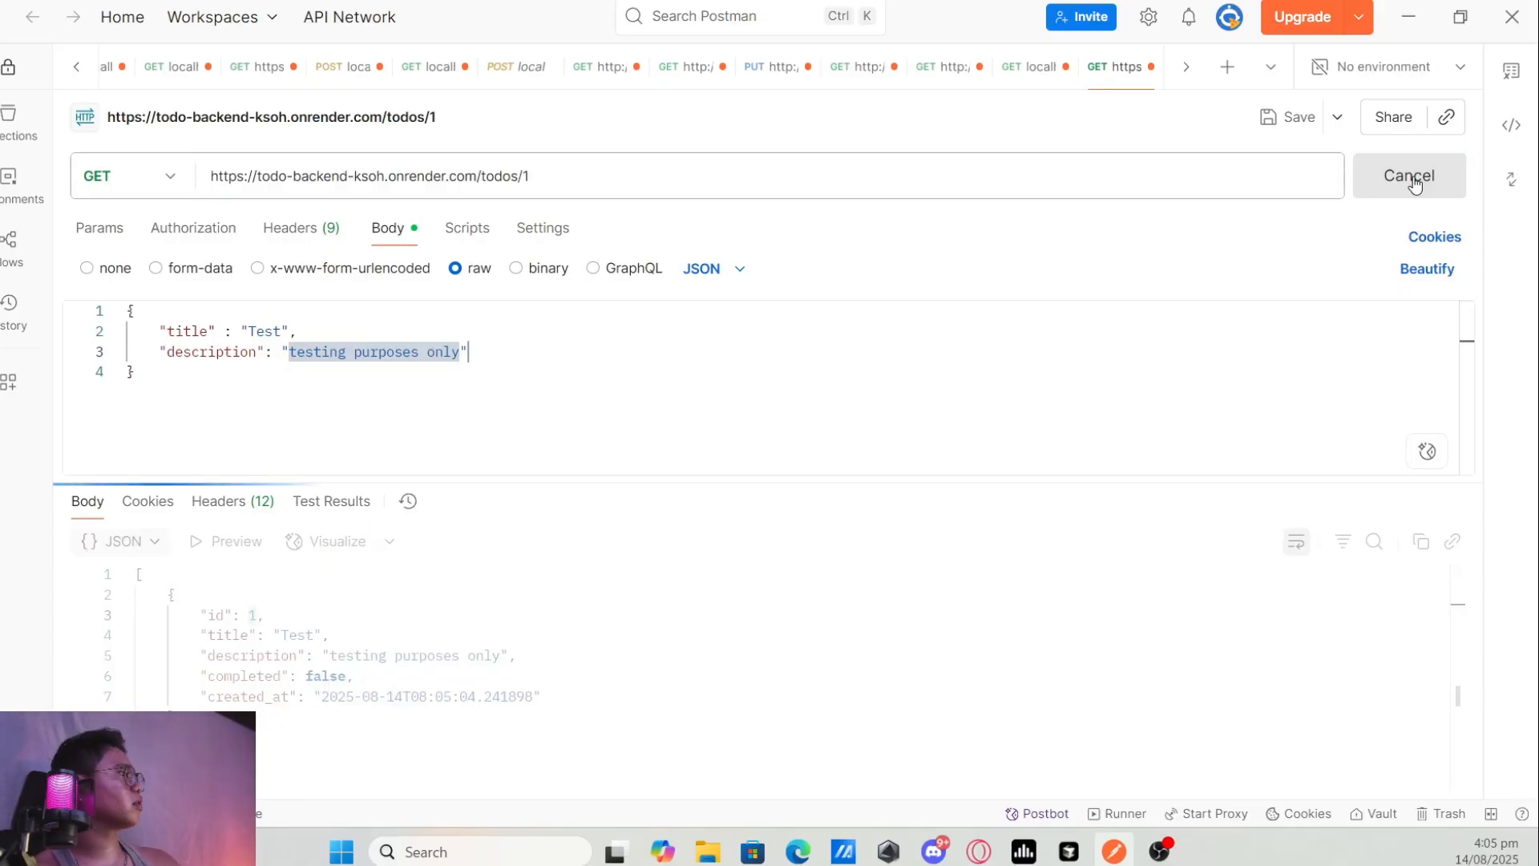
left_click_drag(142, 697, 134, 567)
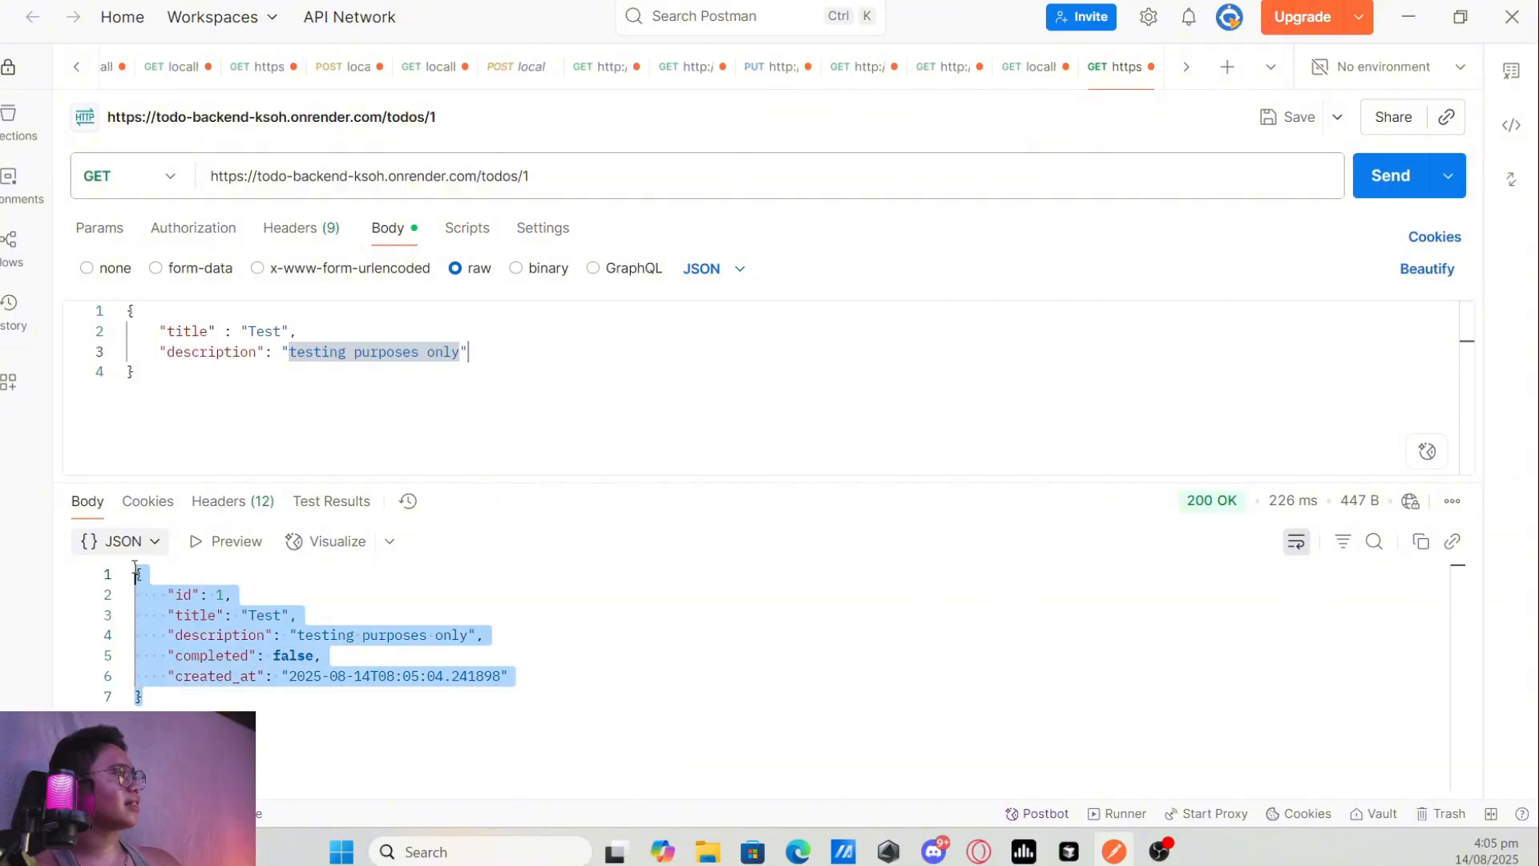
left_click_drag(327, 698, 138, 570)
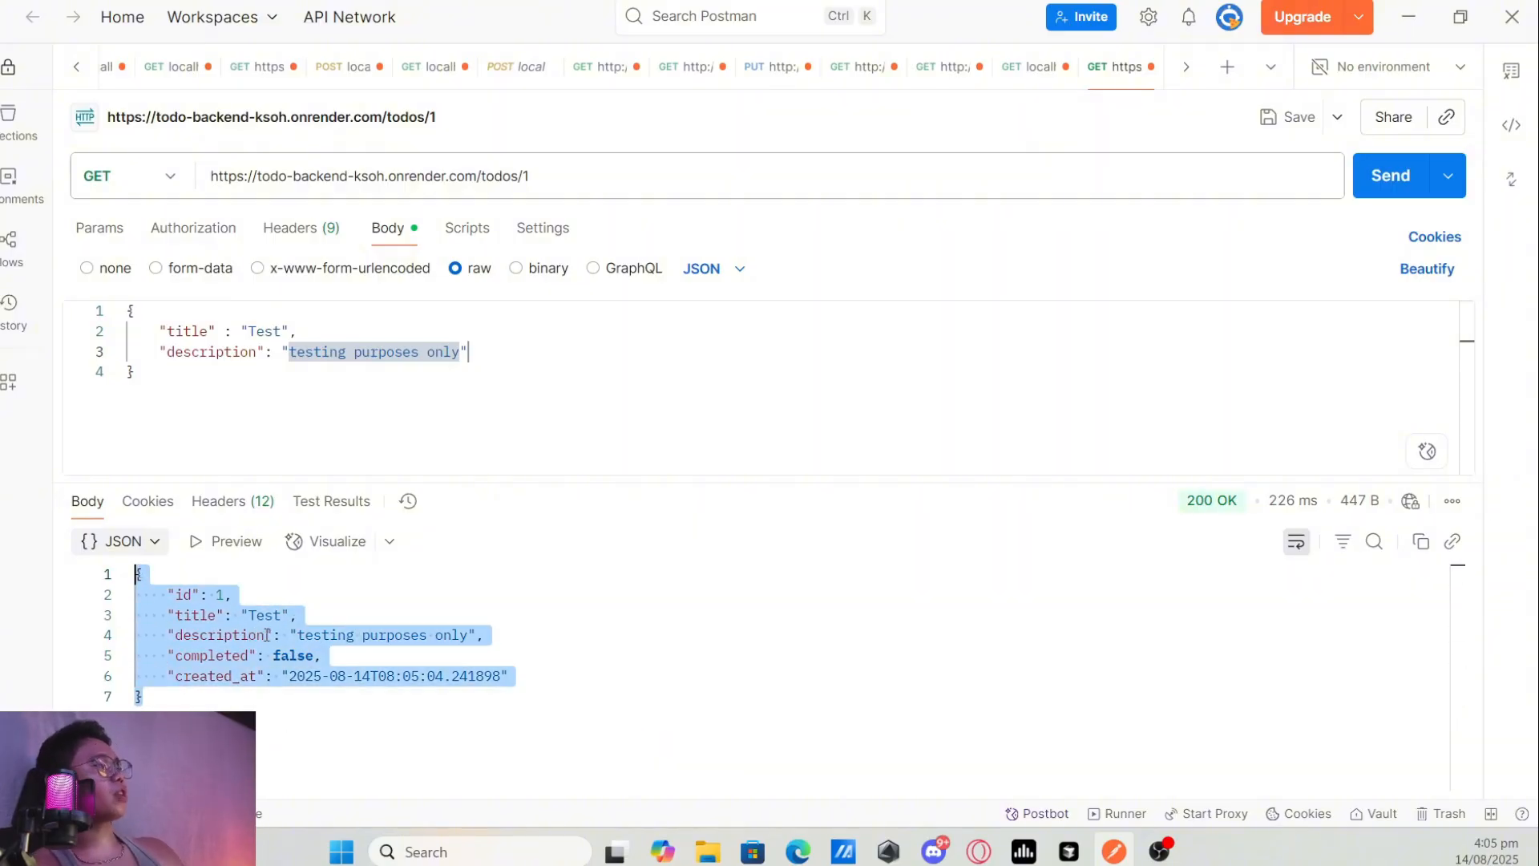
left_click(189, 707)
left_click_drag(171, 678, 140, 577)
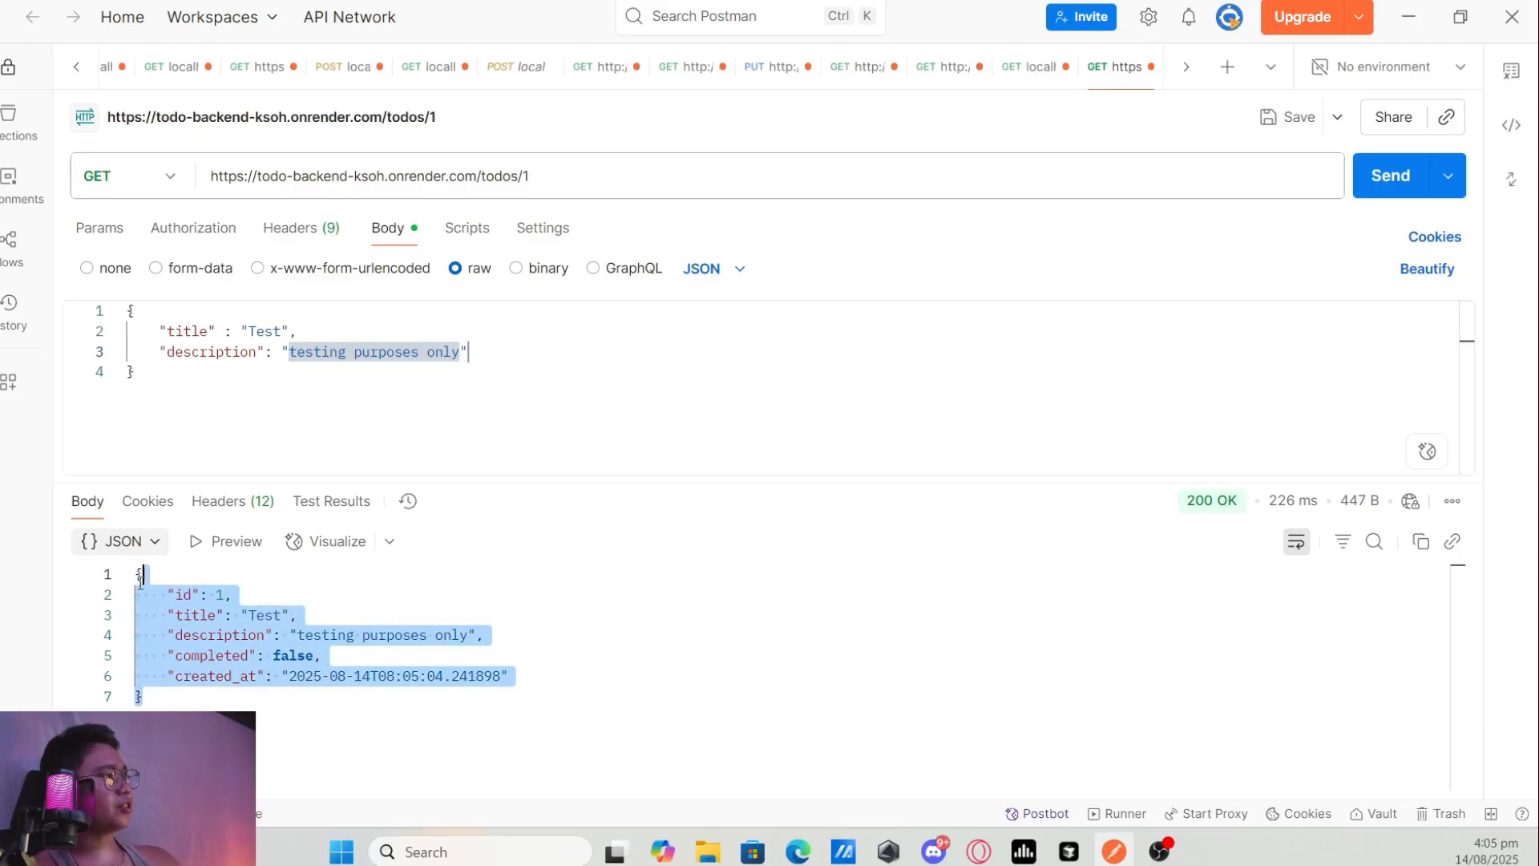
left_click(205, 696)
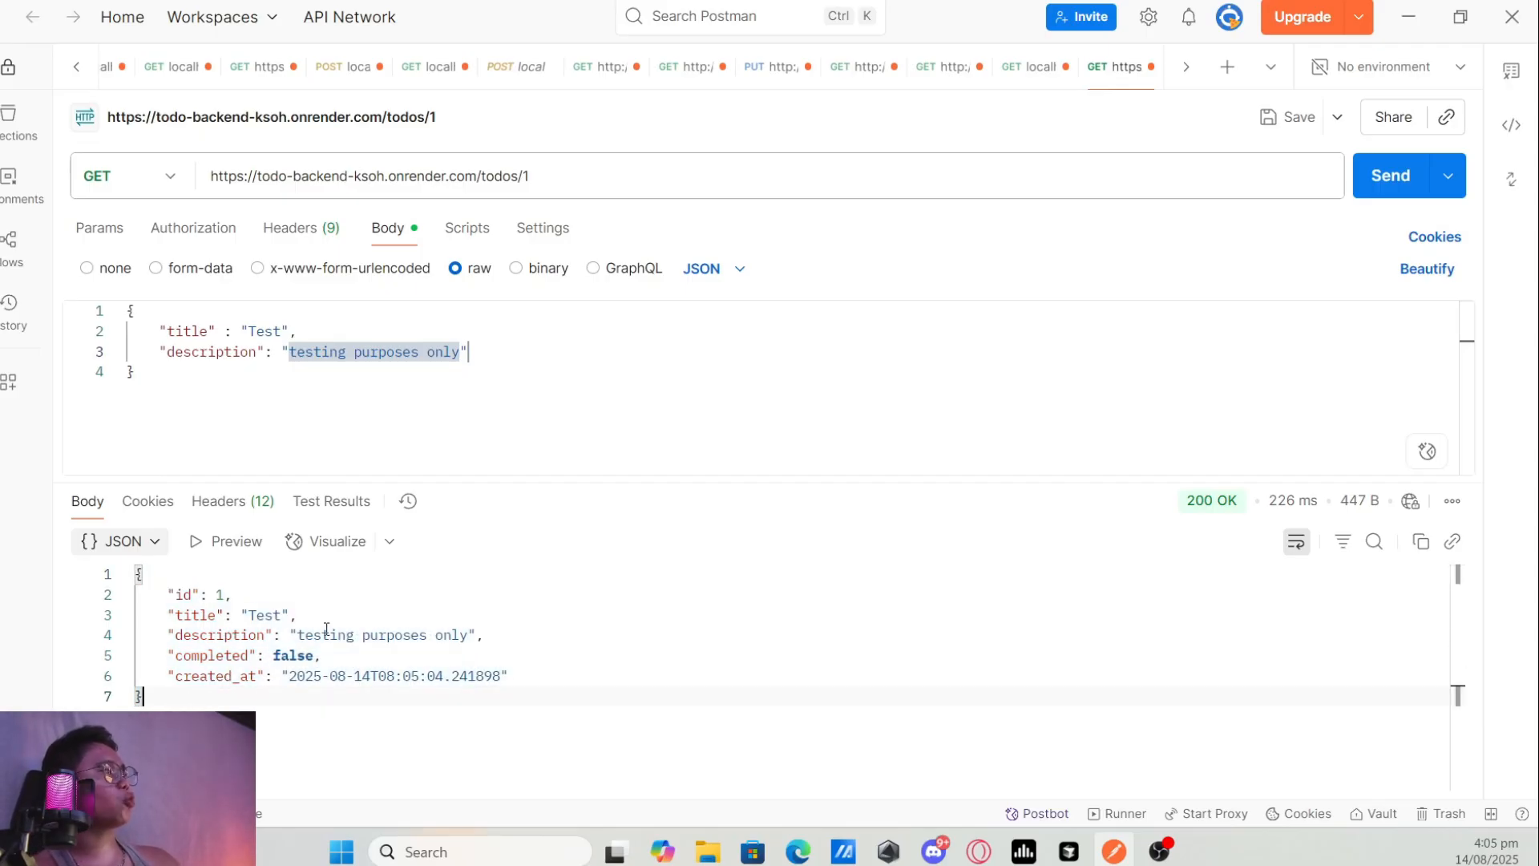
Switch the /todos/1 request's method to PUT and remove the "title" line from the JSON body.
left_click(570, 176)
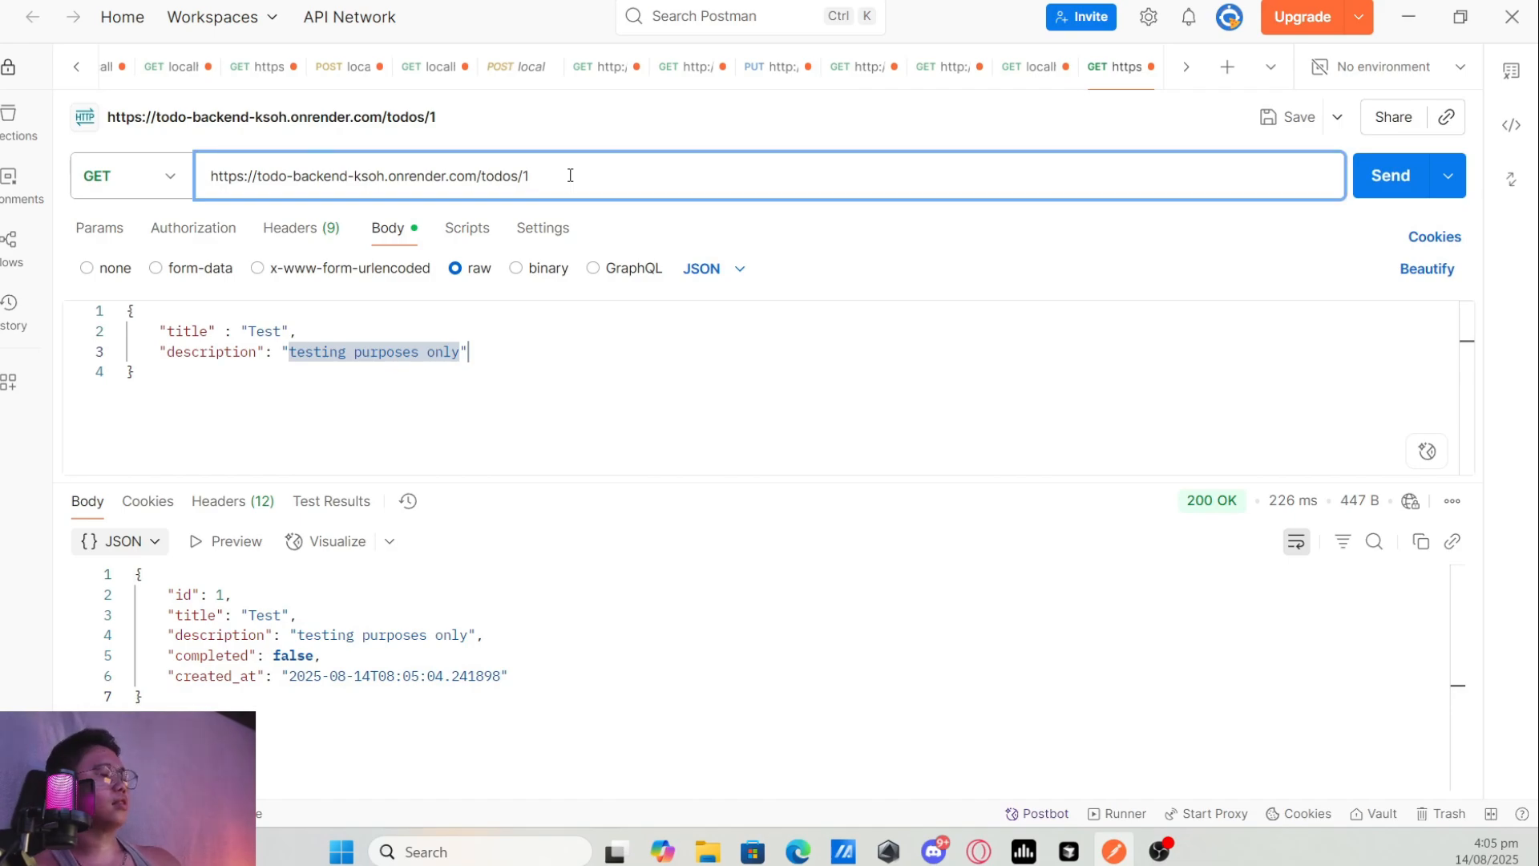
left_click(171, 178)
left_click(152, 305)
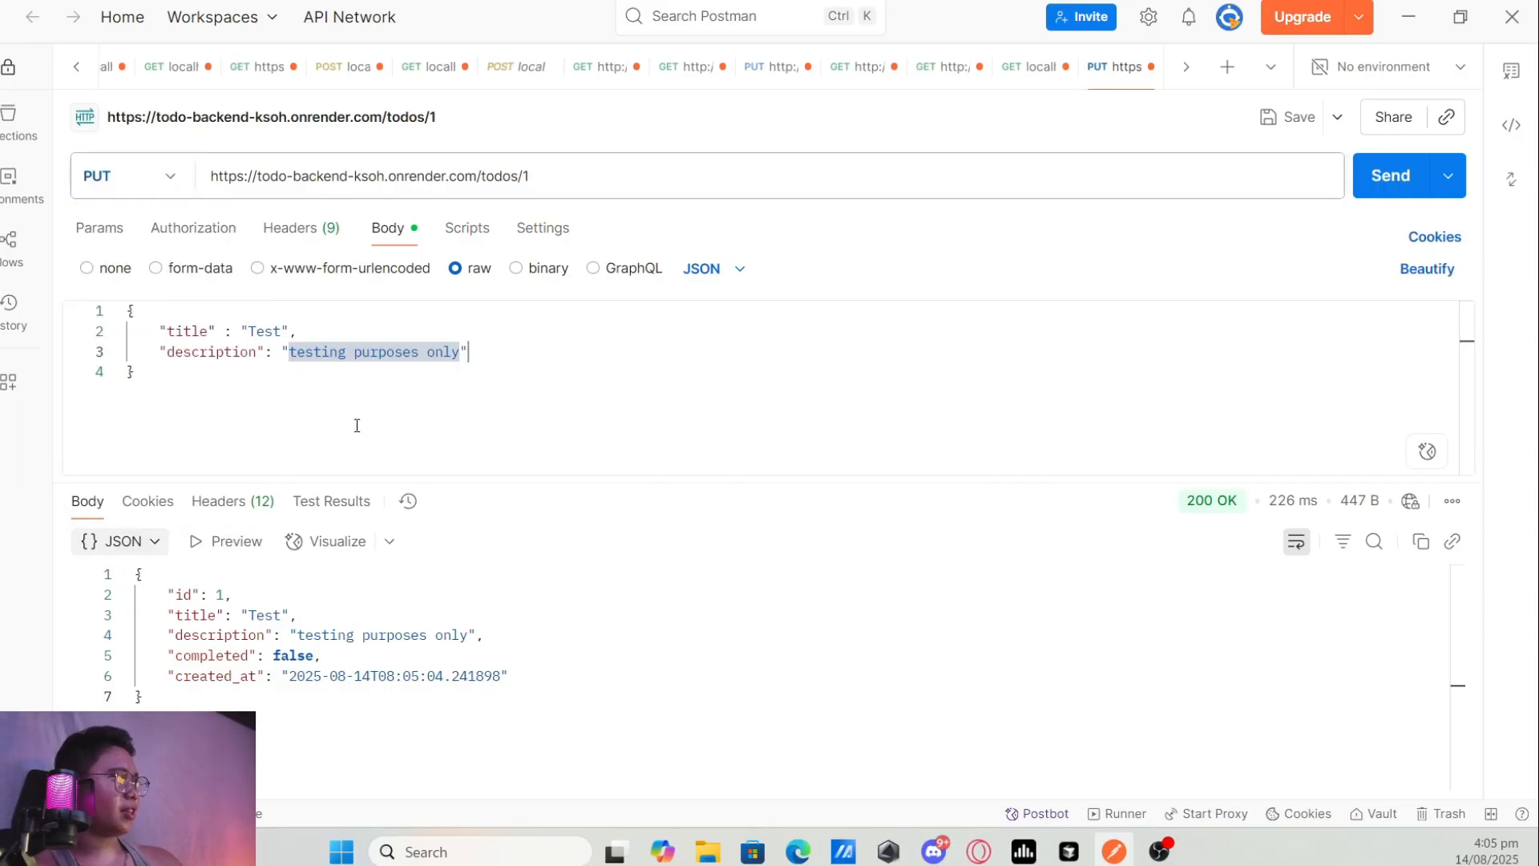
left_click(327, 381)
left_click_drag(316, 333, 96, 334)
key("BackSpace")
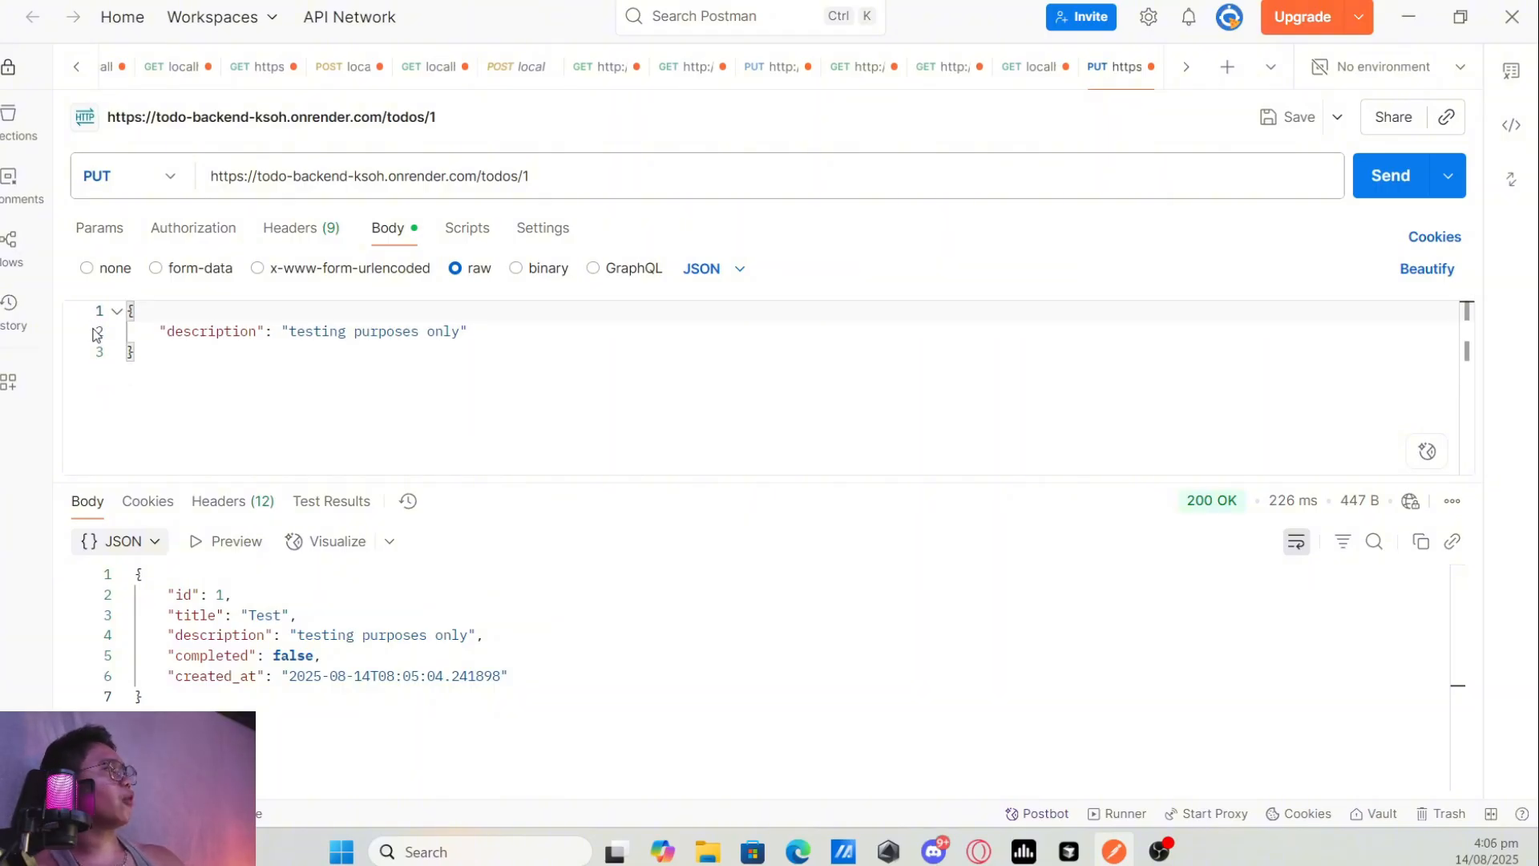
Set the body's "description" to "this should be changed", send the PUT request and inspect the description in the response.
left_click_drag(463, 331, 290, 331)
type("this should ")
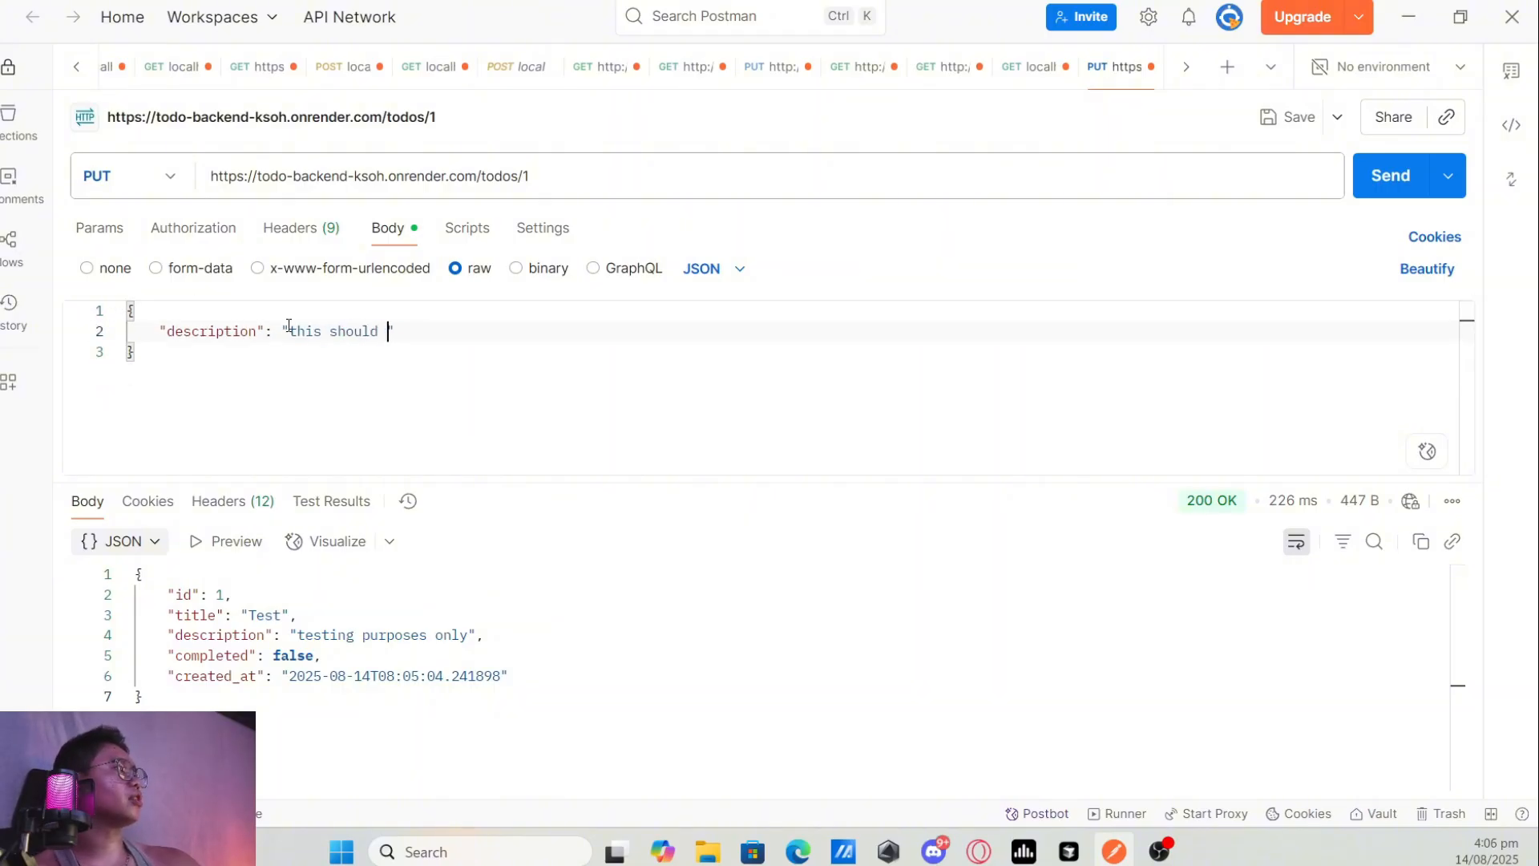
type("be changesd")
key("BackSpace")
key("BackSpace")
type("d")
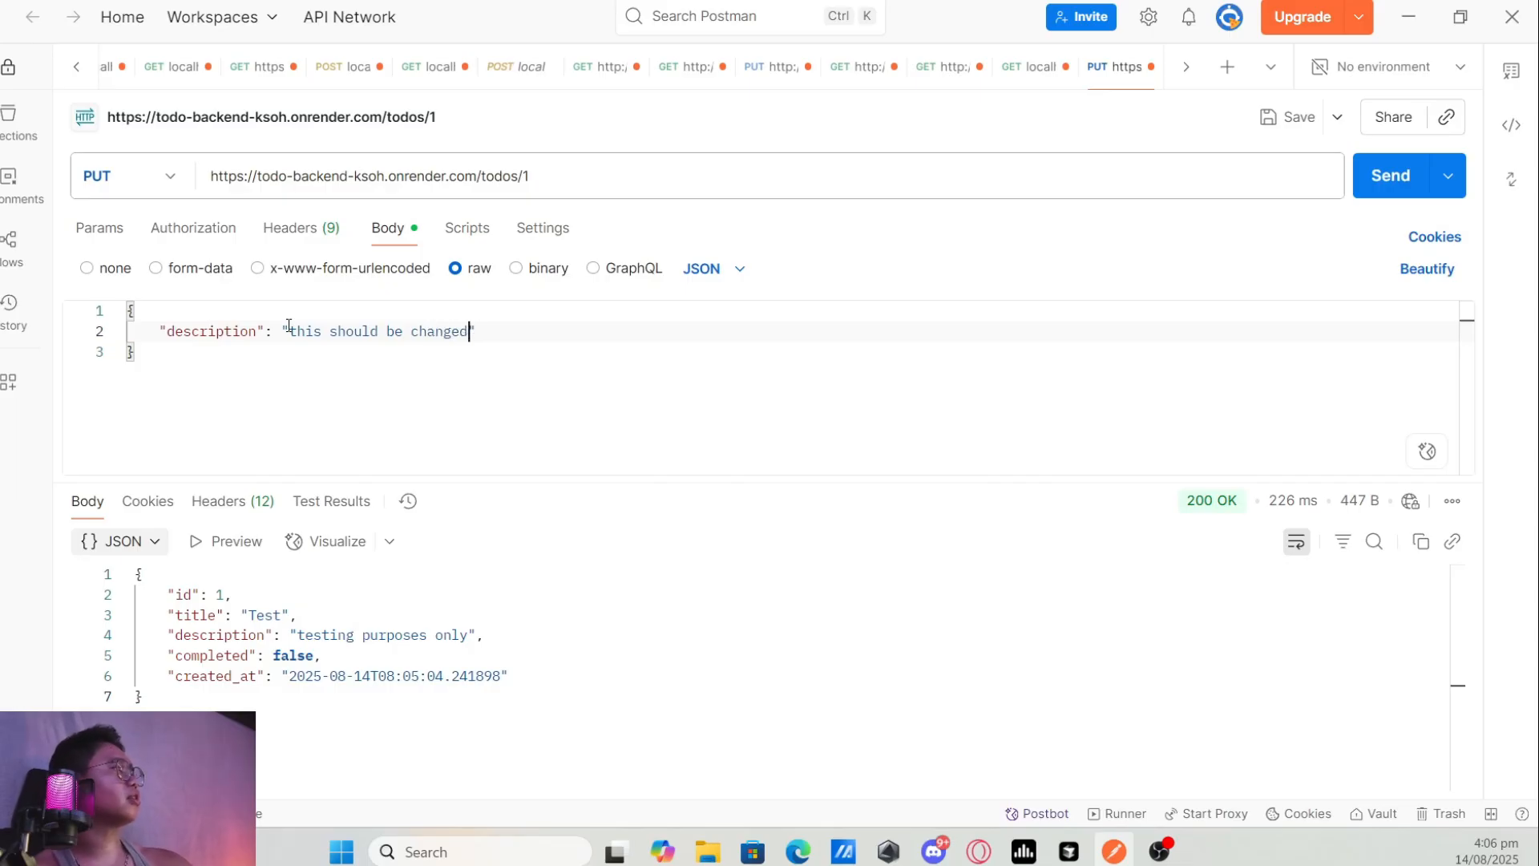
left_click(1375, 190)
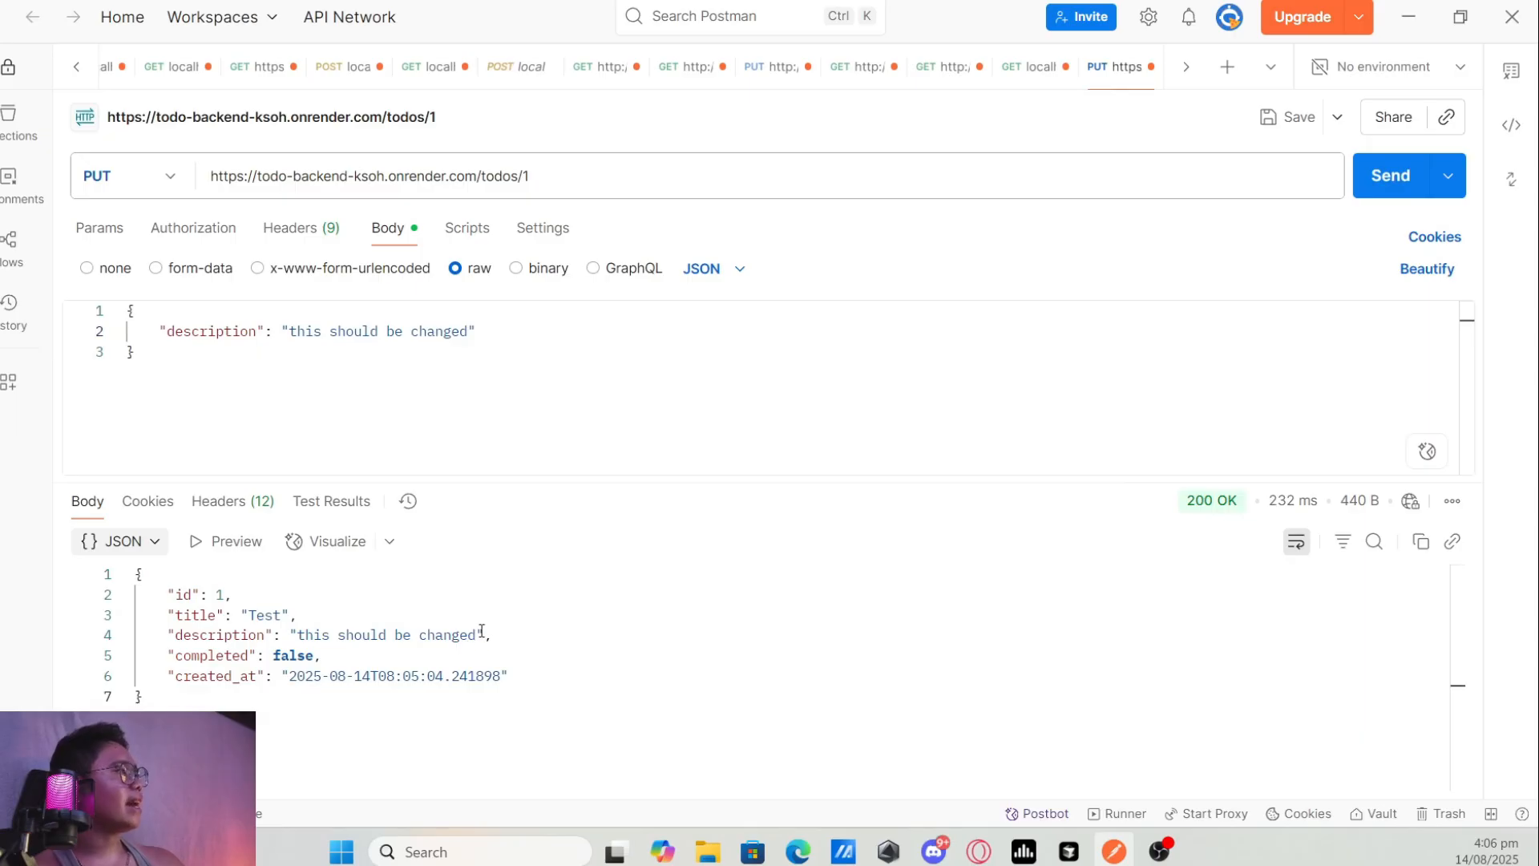
left_click_drag(477, 633, 313, 633)
Change the /todos/1 request's method to DELETE and send it to delete that todo.
left_click(576, 174)
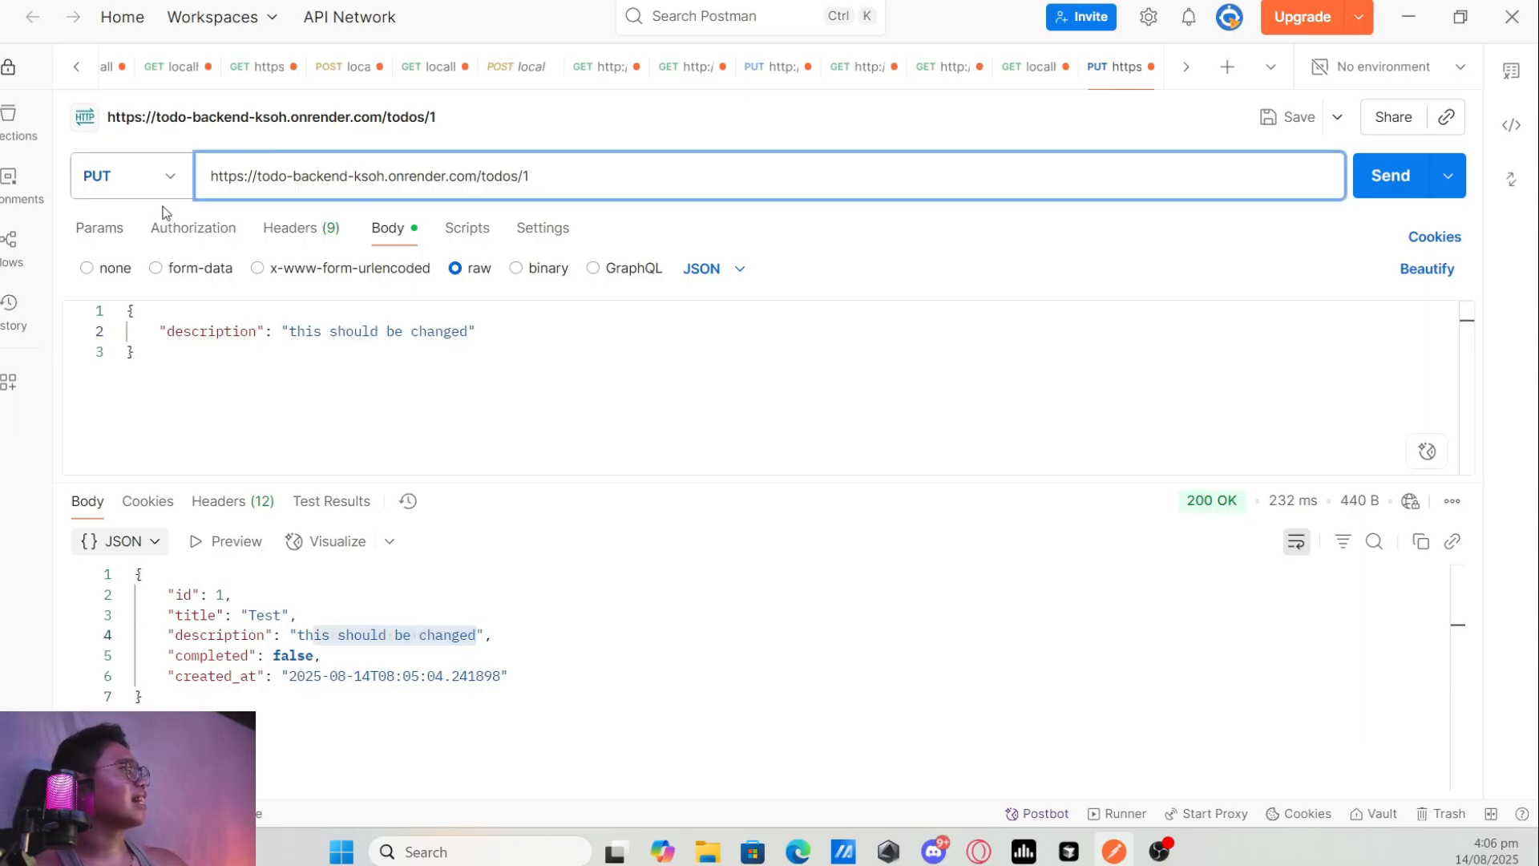
left_click(167, 178)
left_click(169, 378)
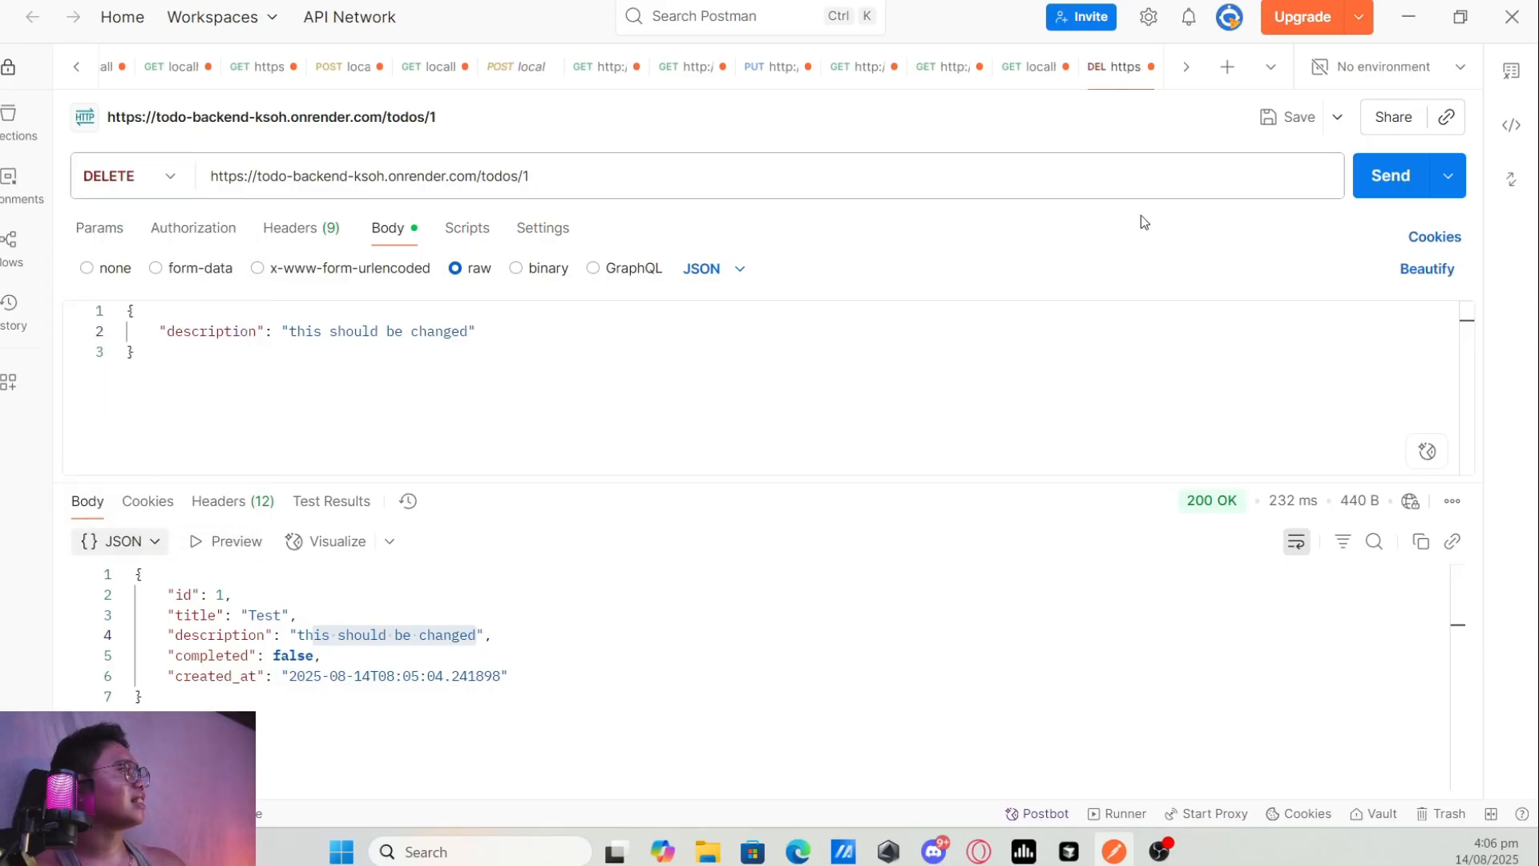
left_click(1385, 173)
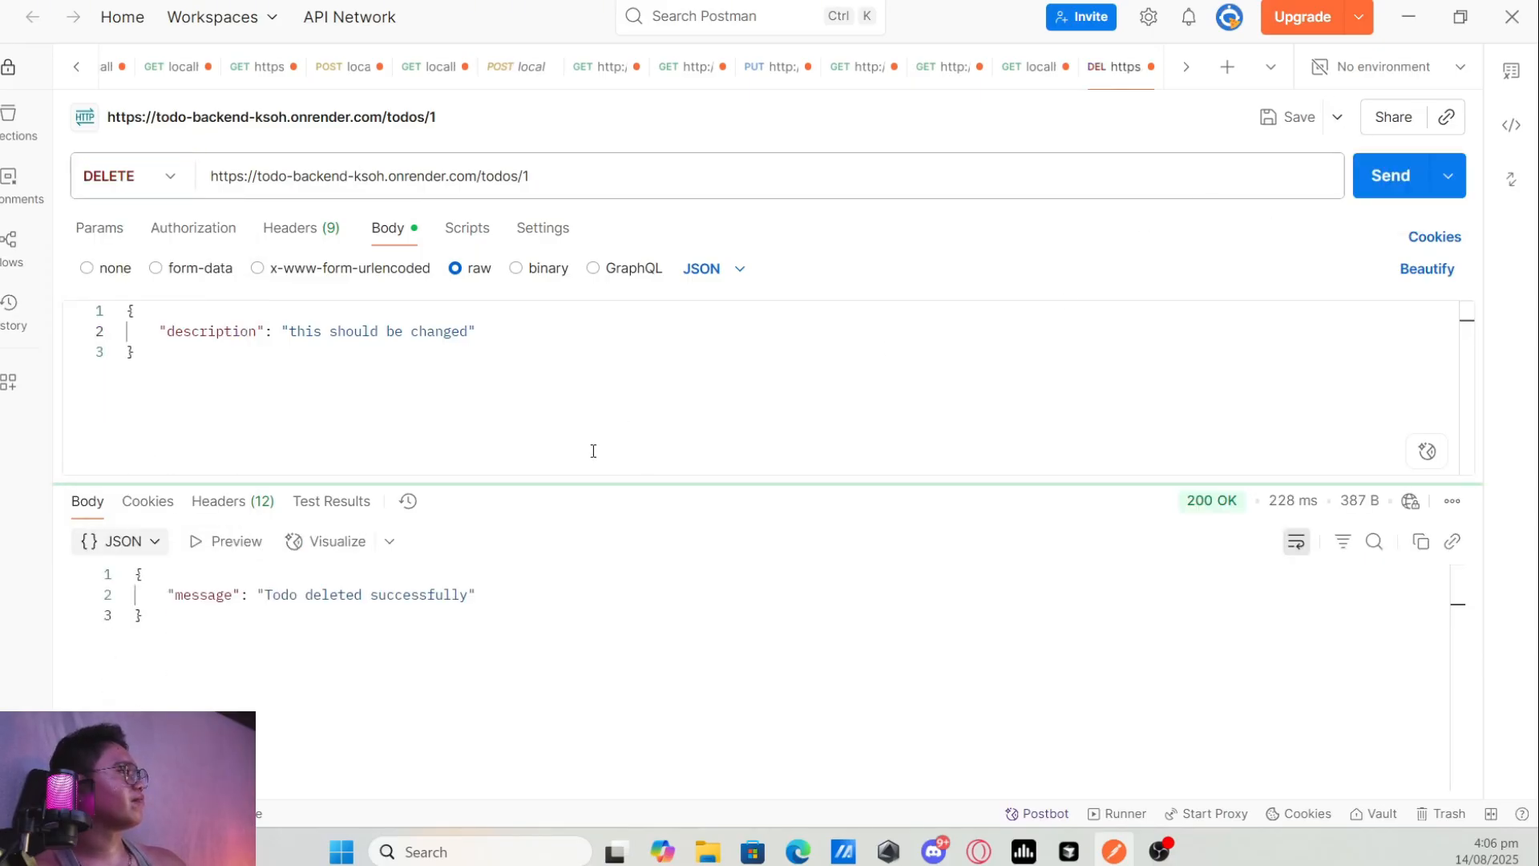
Remove /1 from the request URL, switch the method to GET and send the request to retrieve all todos.
left_click(588, 169)
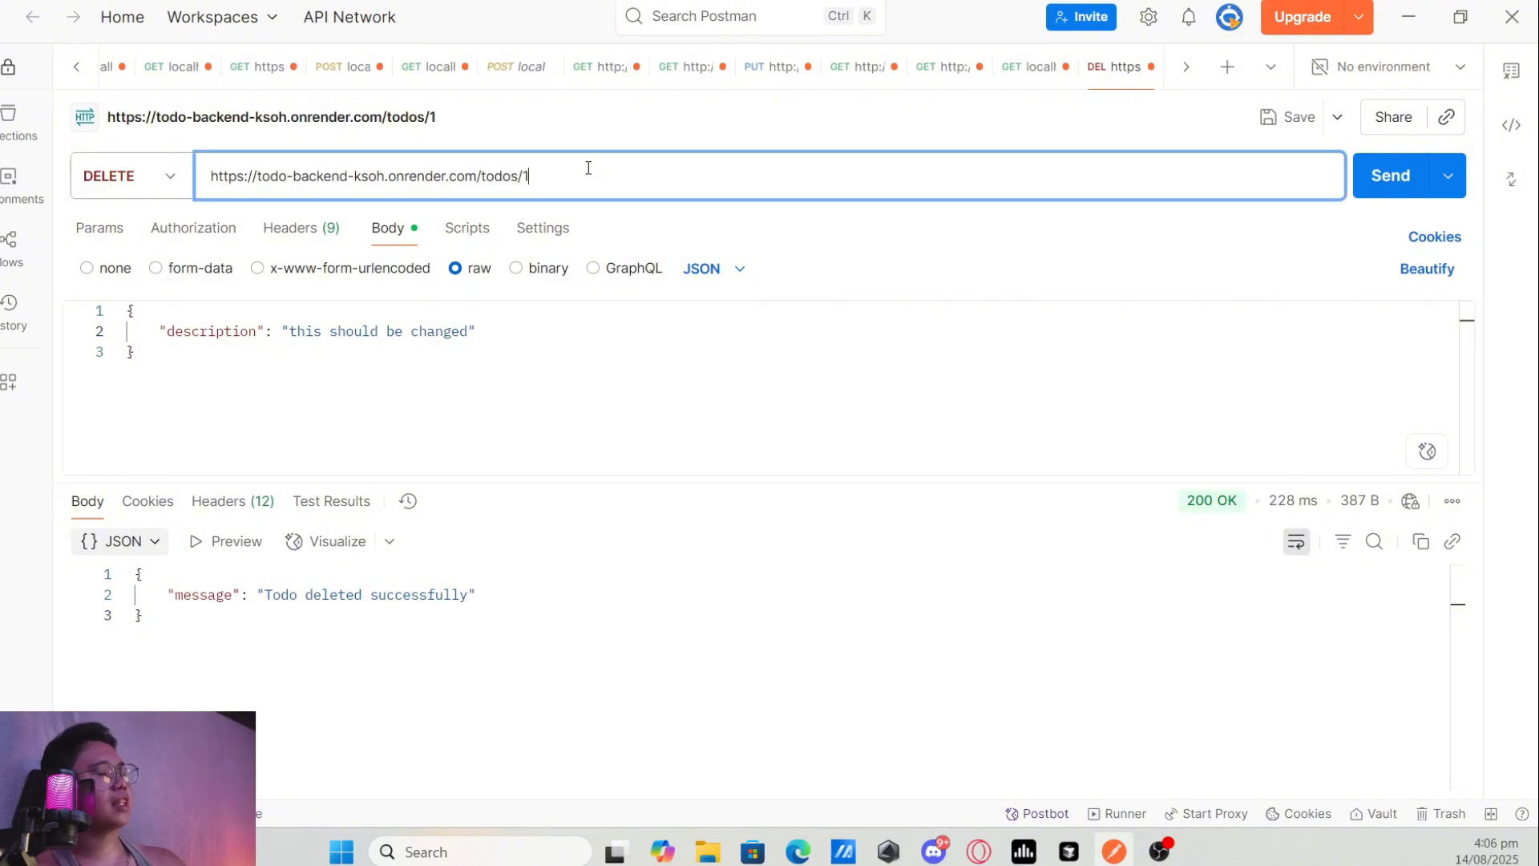
key("BackSpace")
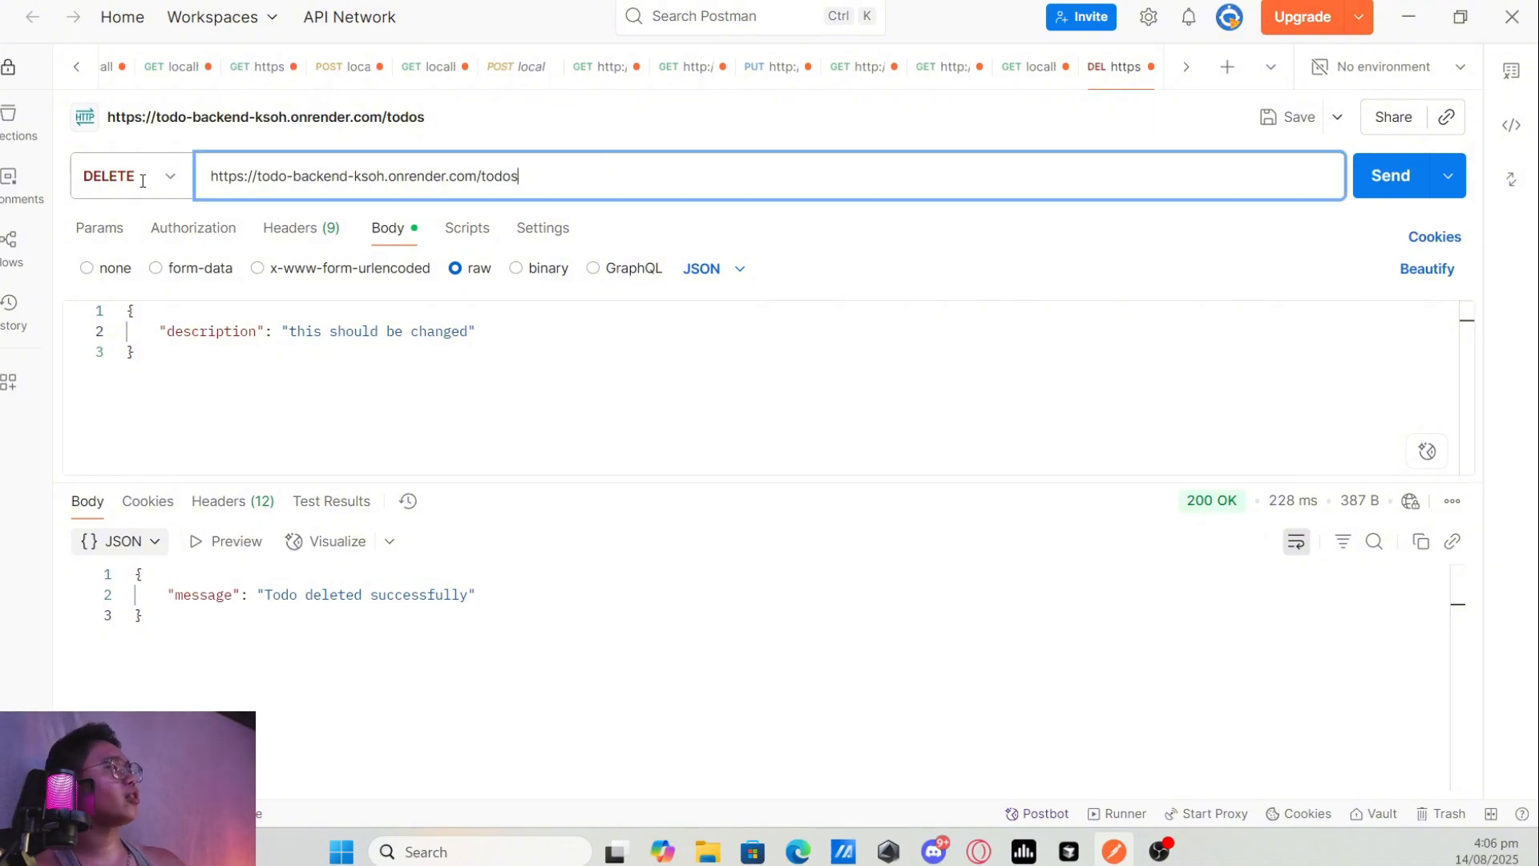
left_click(174, 181)
left_click(165, 235)
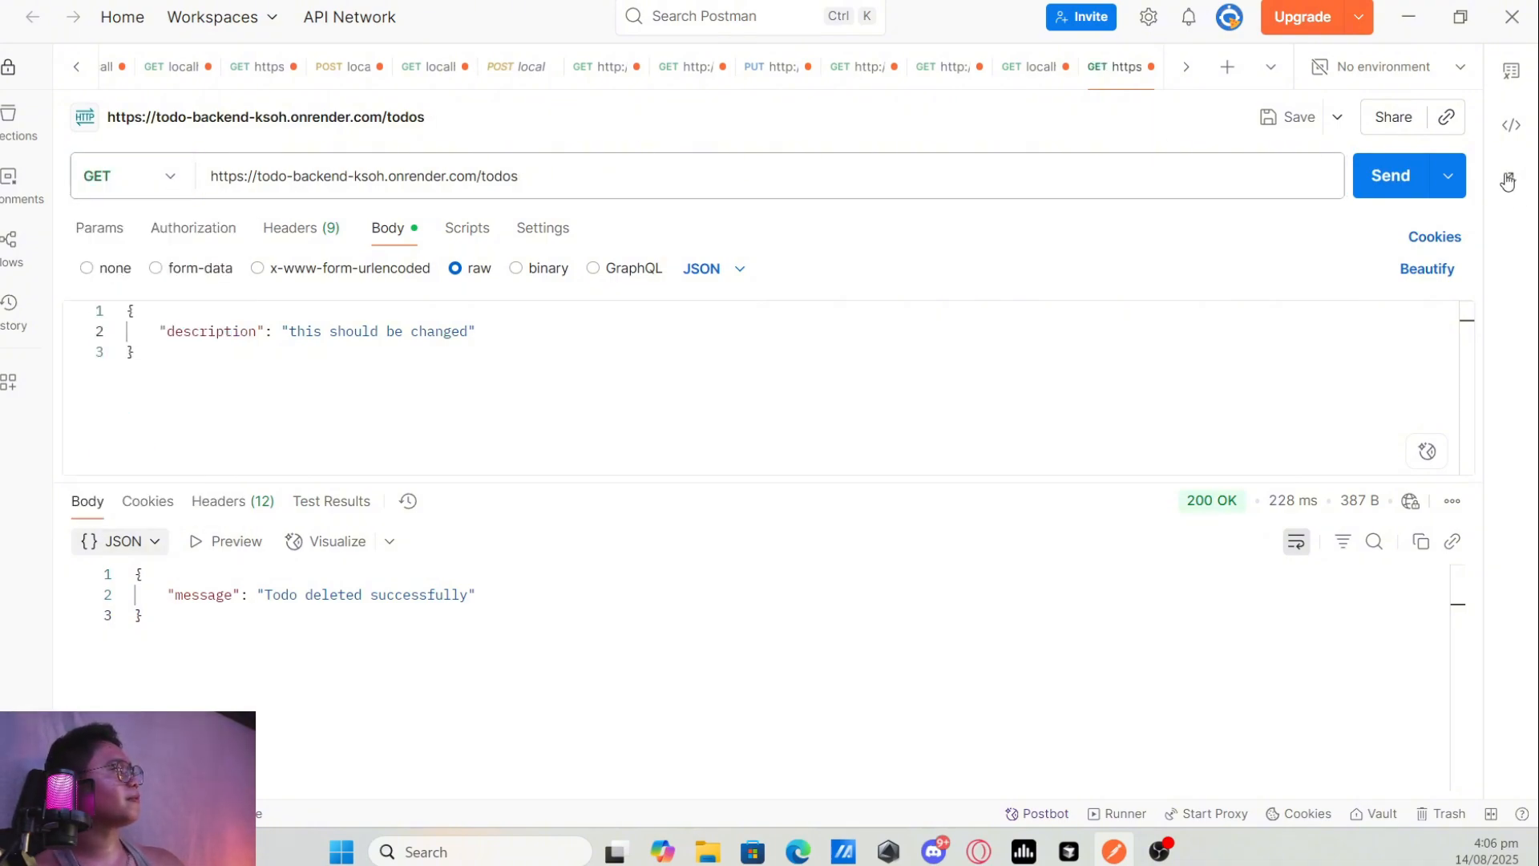
left_click(1372, 176)
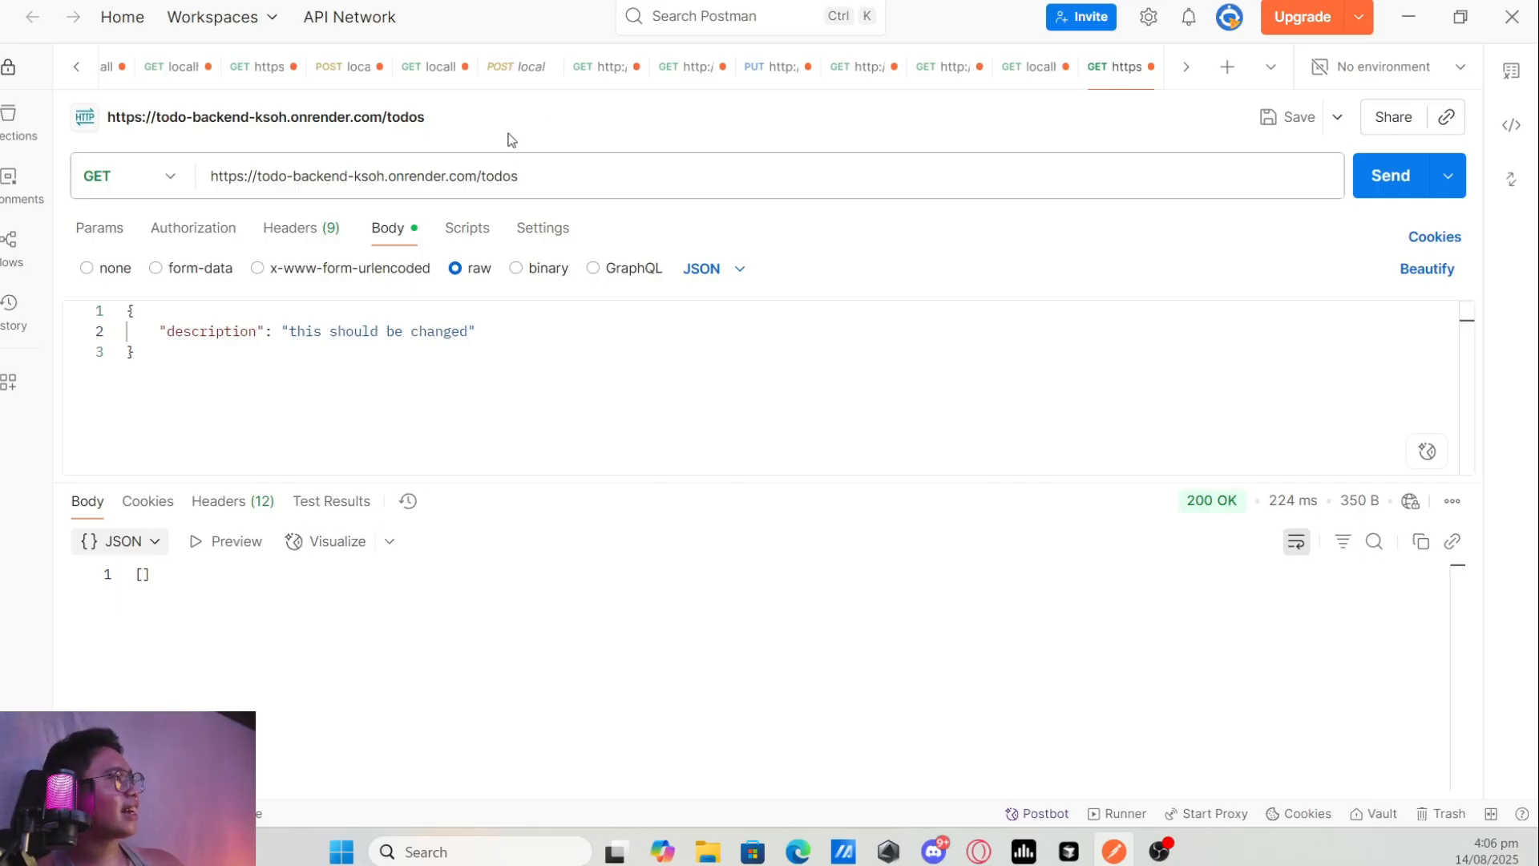
left_click_drag(483, 177, 207, 185)
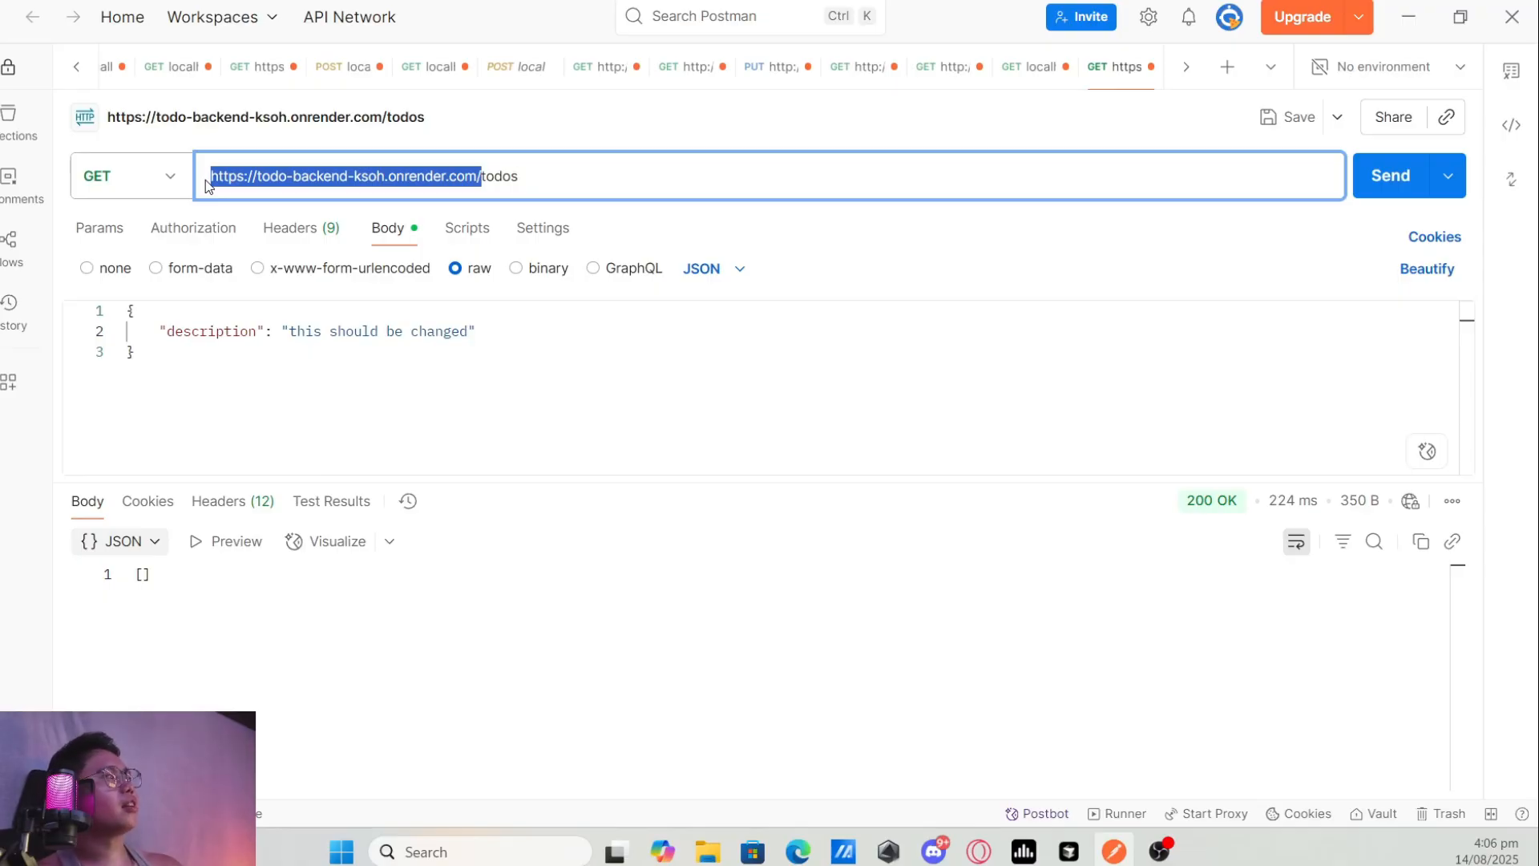
left_click(436, 354)
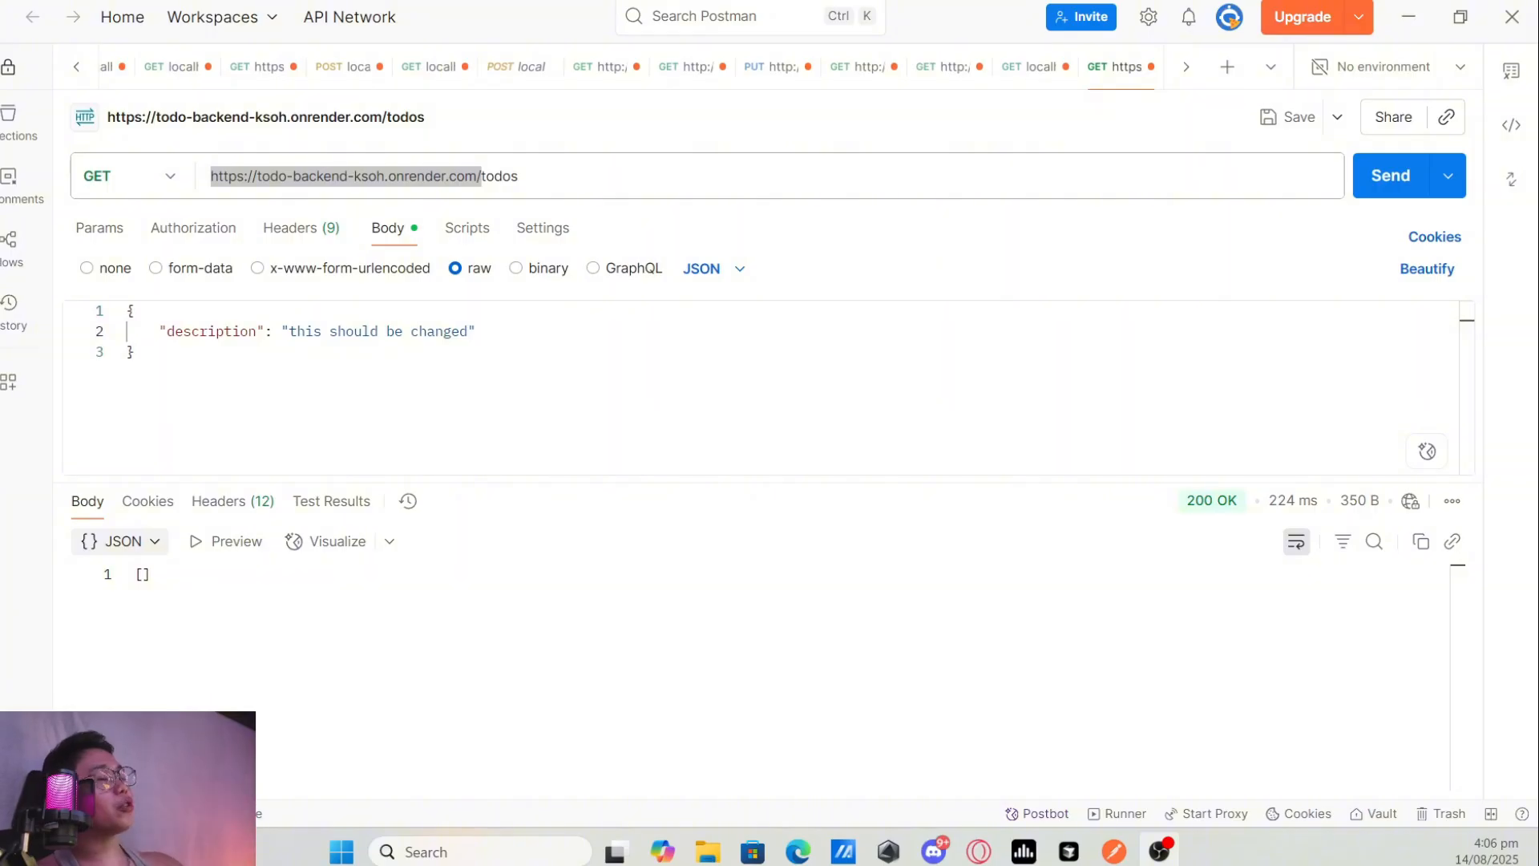